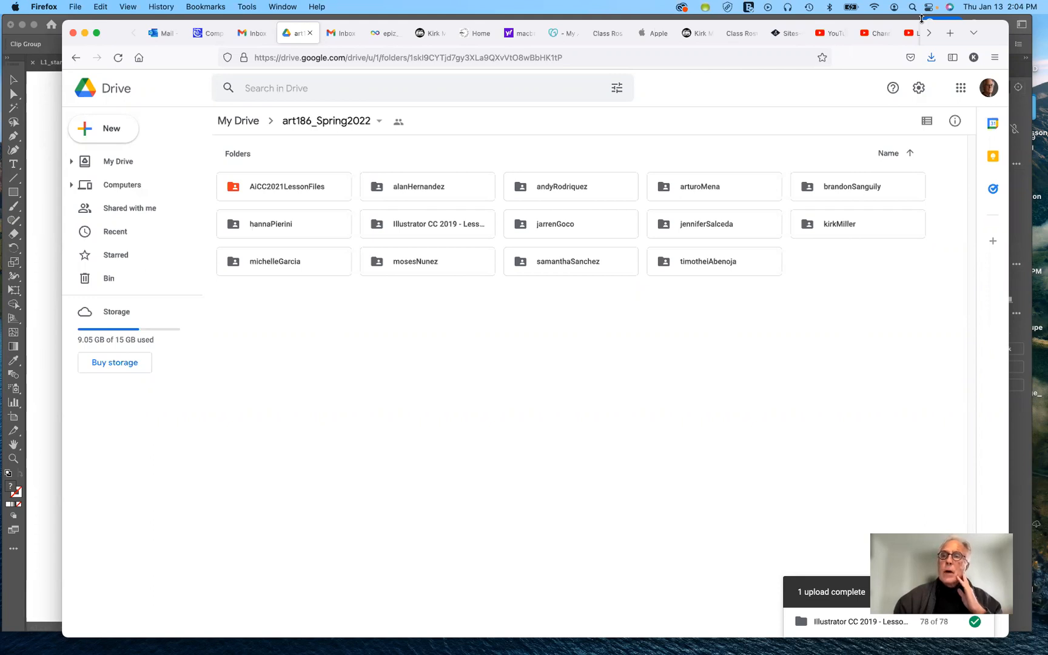
left_click_drag(995, 35, 984, 0)
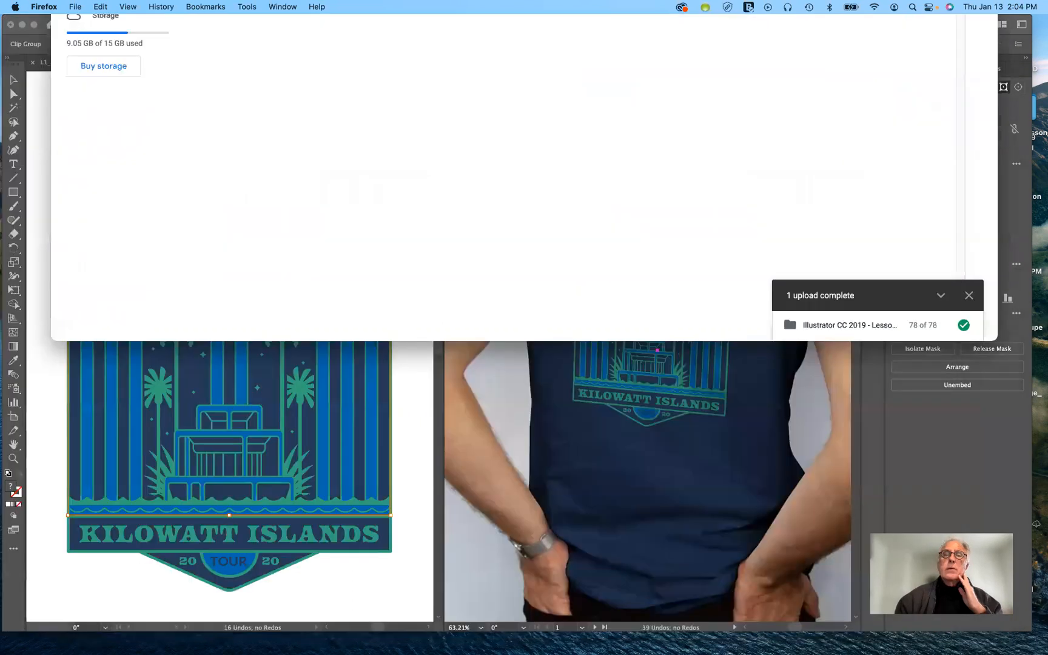
key("ctrl+Up")
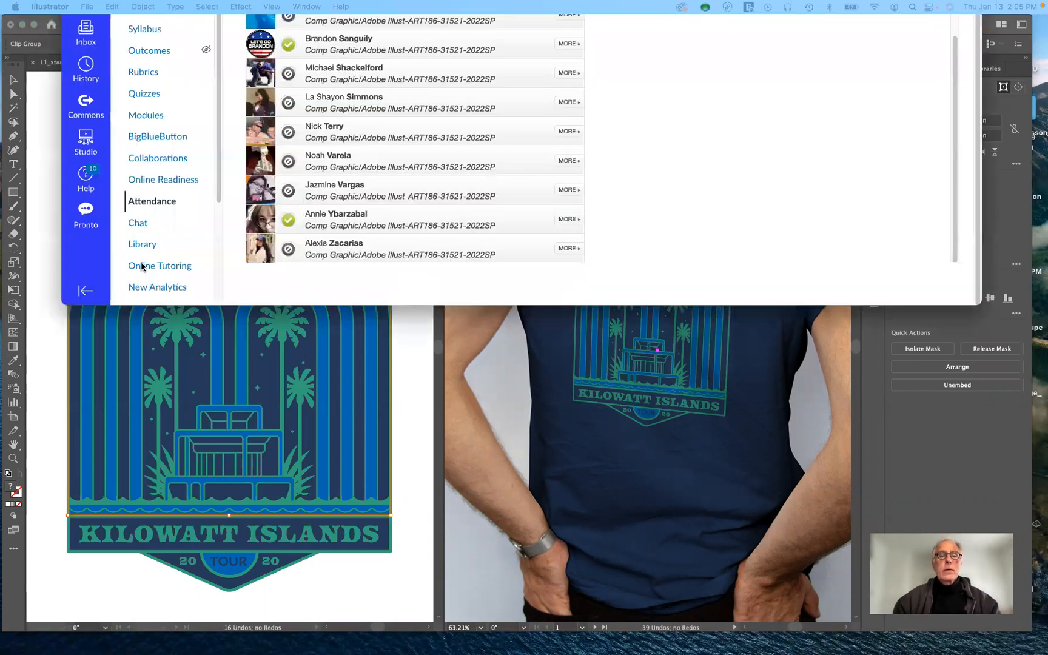
left_click_drag(140, 266, 132, 107)
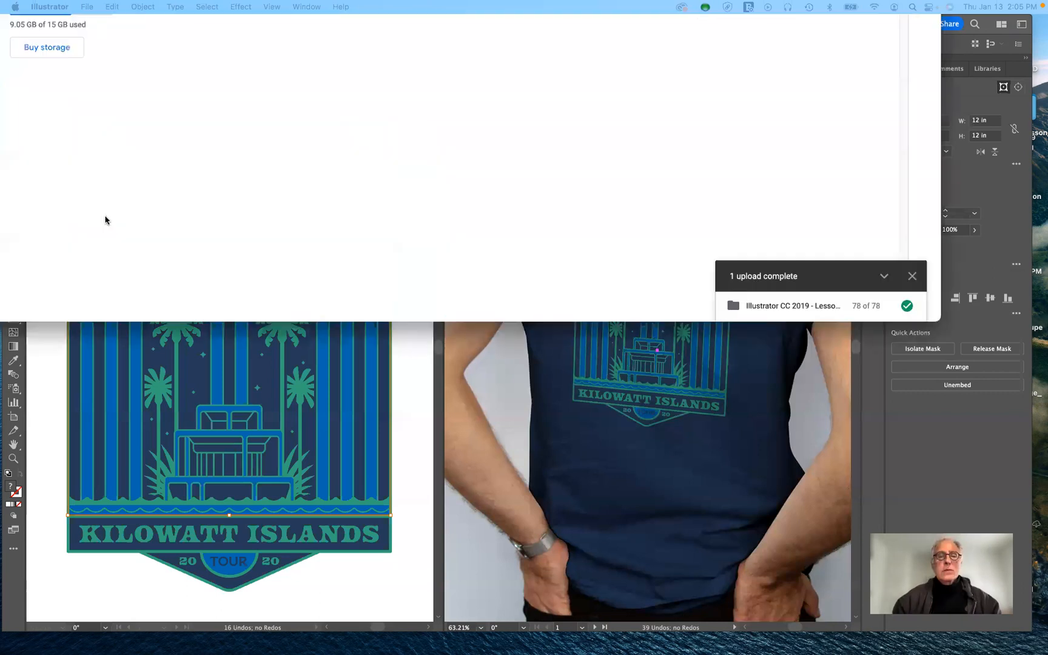
Step: Bring the Google Drive window back into view and open the first student's folder inside art186_Spring2022
left_click_drag(105, 216, 172, 121)
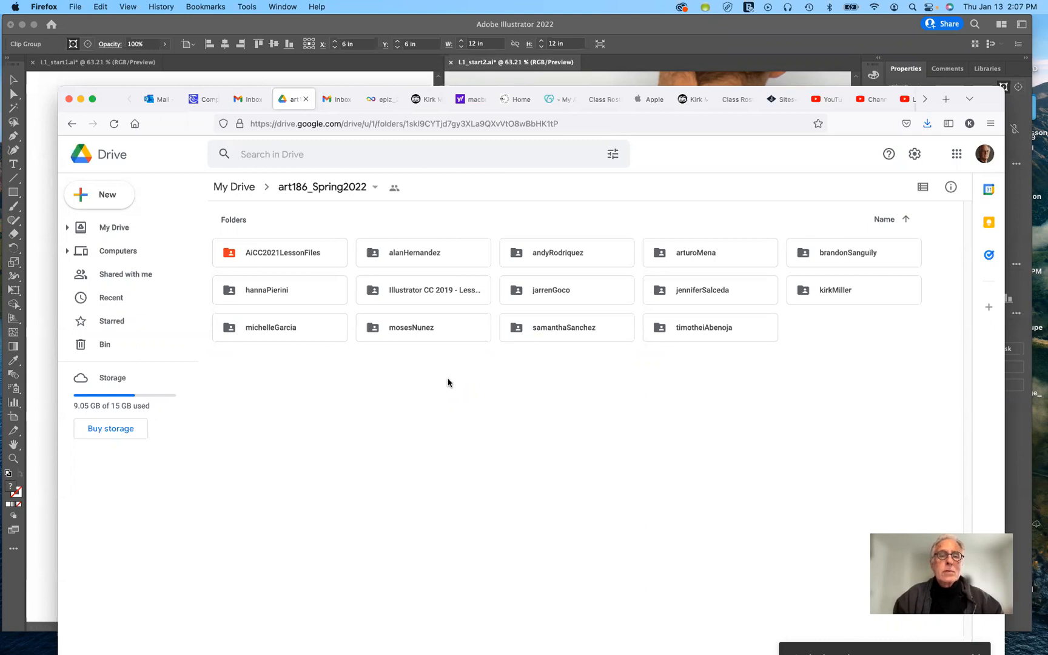
double_click(373, 253)
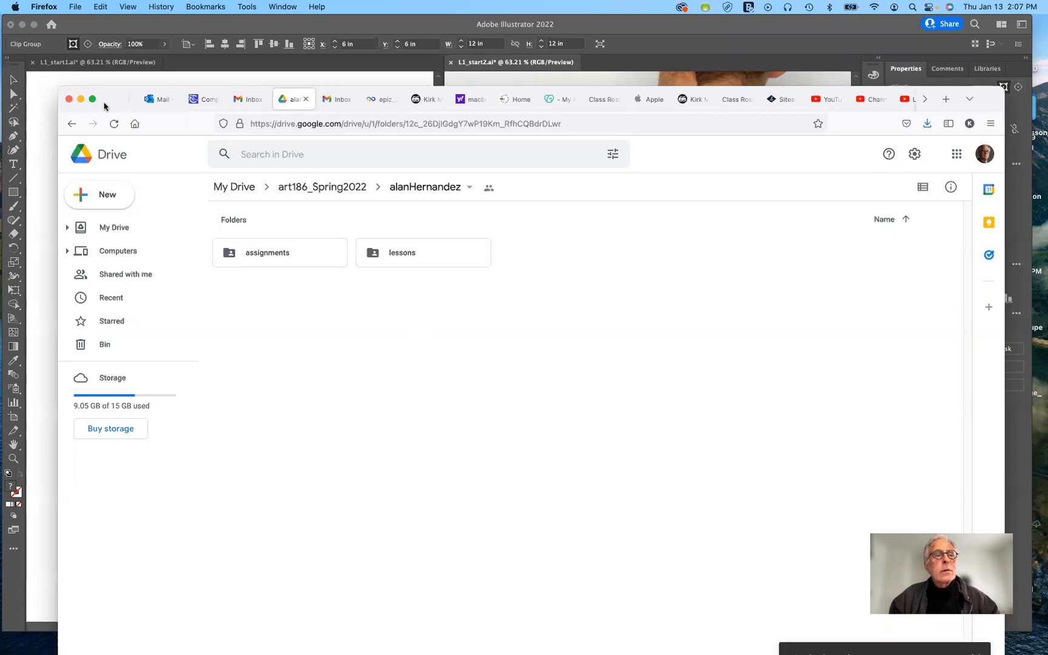
mouse_move(104, 106)
left_mouse_down()
mouse_move(103, 126)
mouse_move(103, 107)
left_mouse_up()
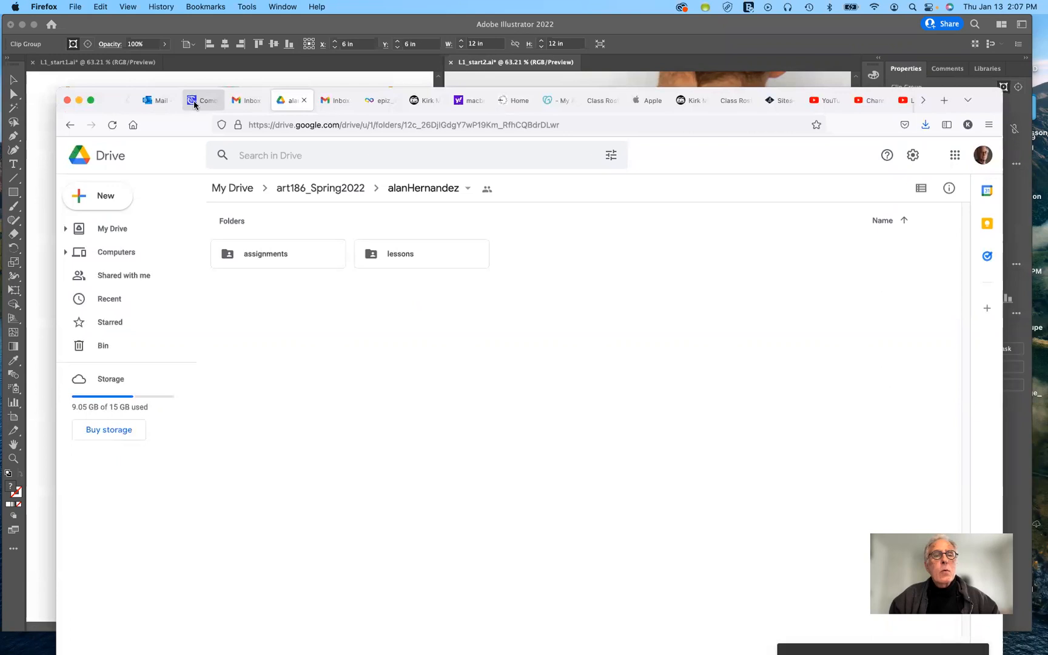
Step: Switch to the kmart66.com website and open the video tutorials from the instructor's classes section
left_click(691, 100)
left_click_drag(985, 100, 972, 54)
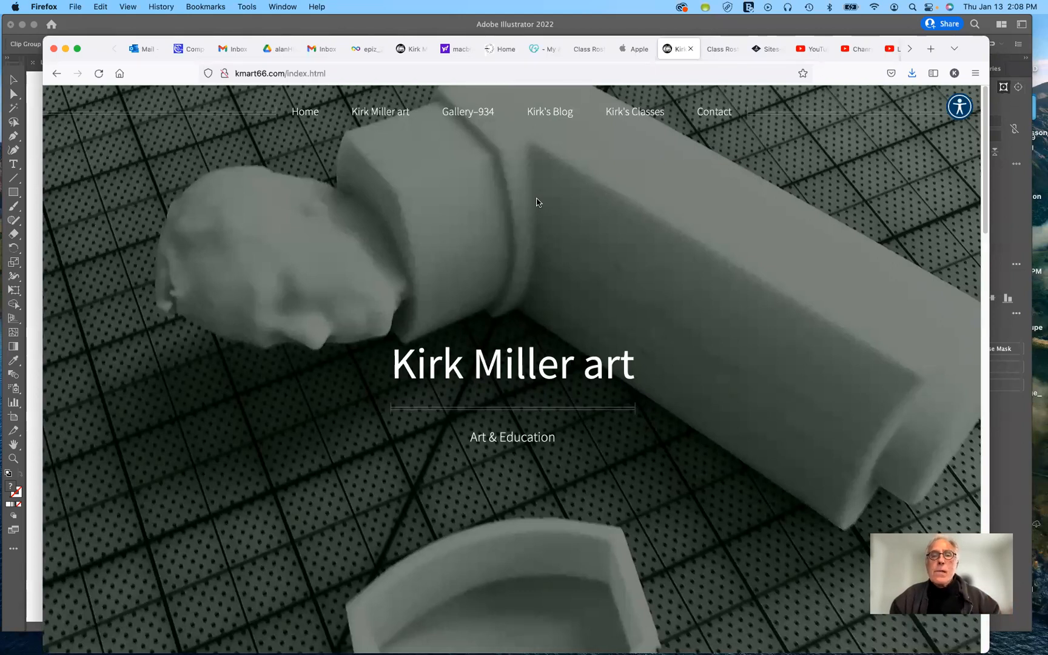
mouse_move(628, 117)
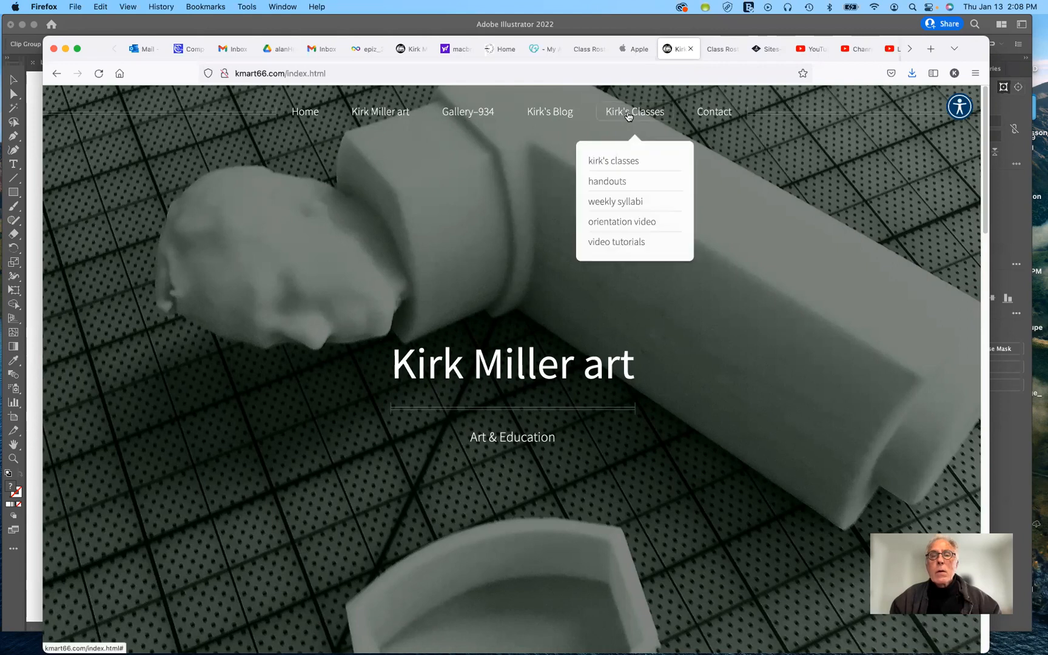
left_click(629, 245)
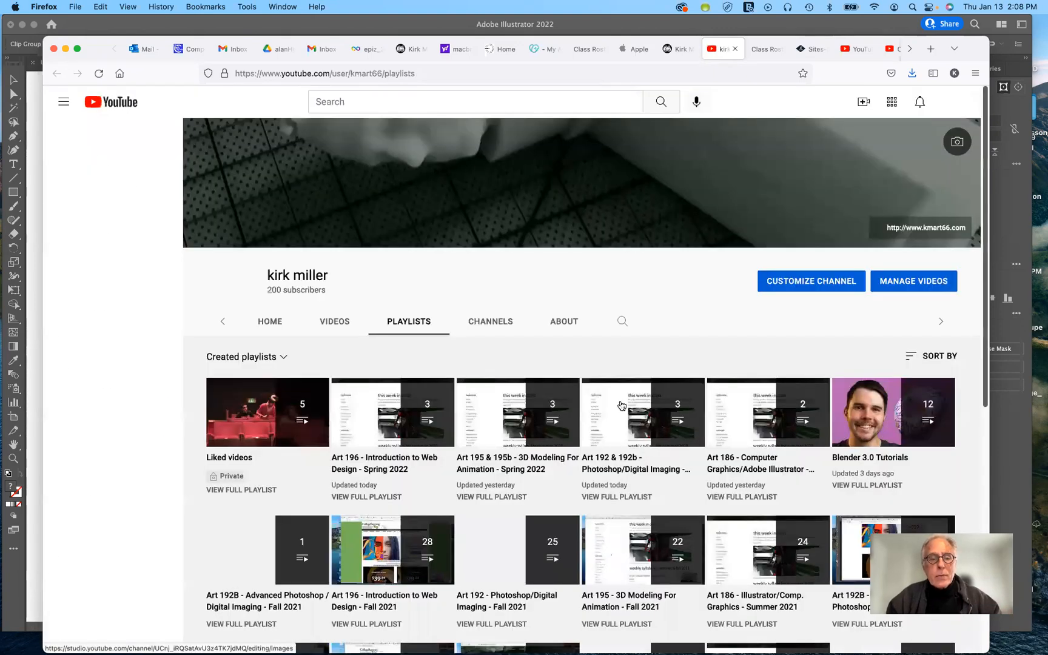
Step: Open the full playlist Art 186 - Illustrator/Comp. Graphics - Summer 2021 from the channel's created playlists
scroll(602, 455, "down", 2)
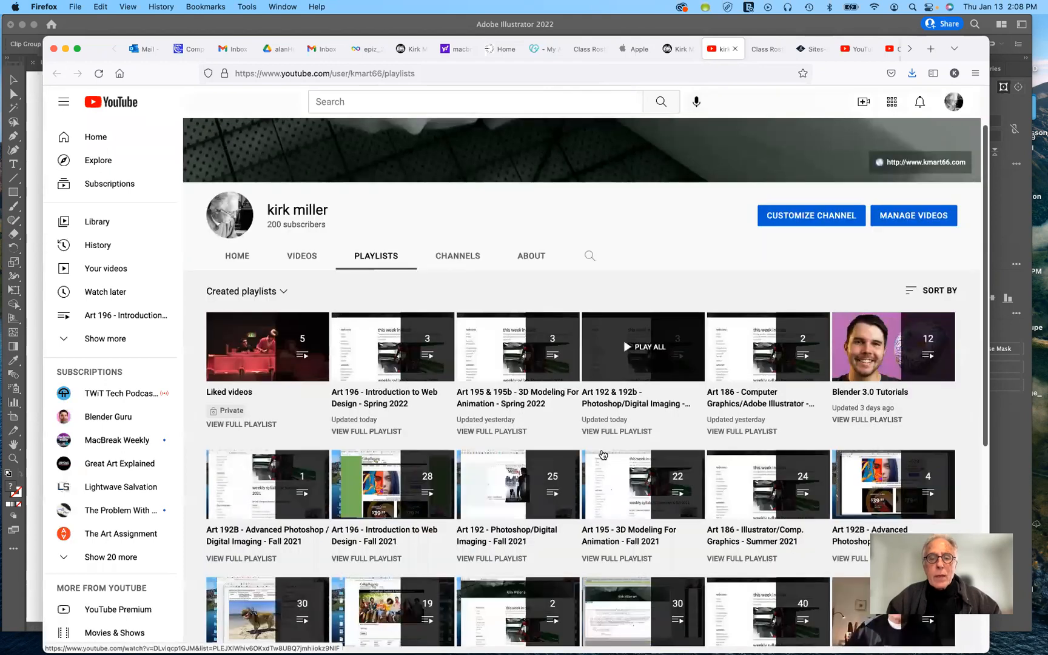
scroll(602, 455, "down", 1)
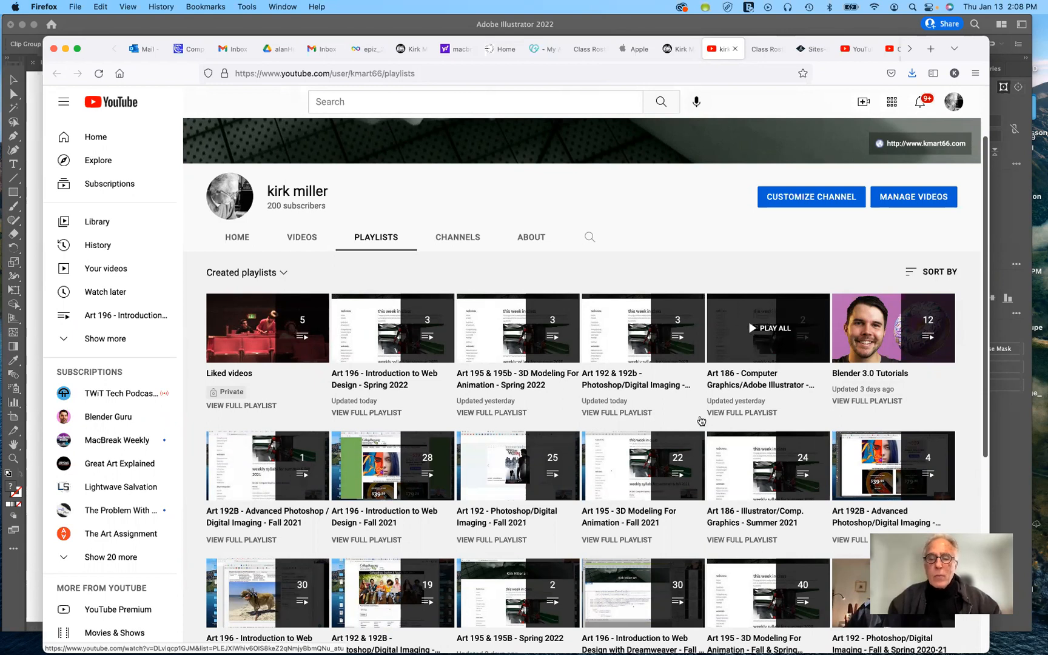
scroll(689, 451, "down", 5)
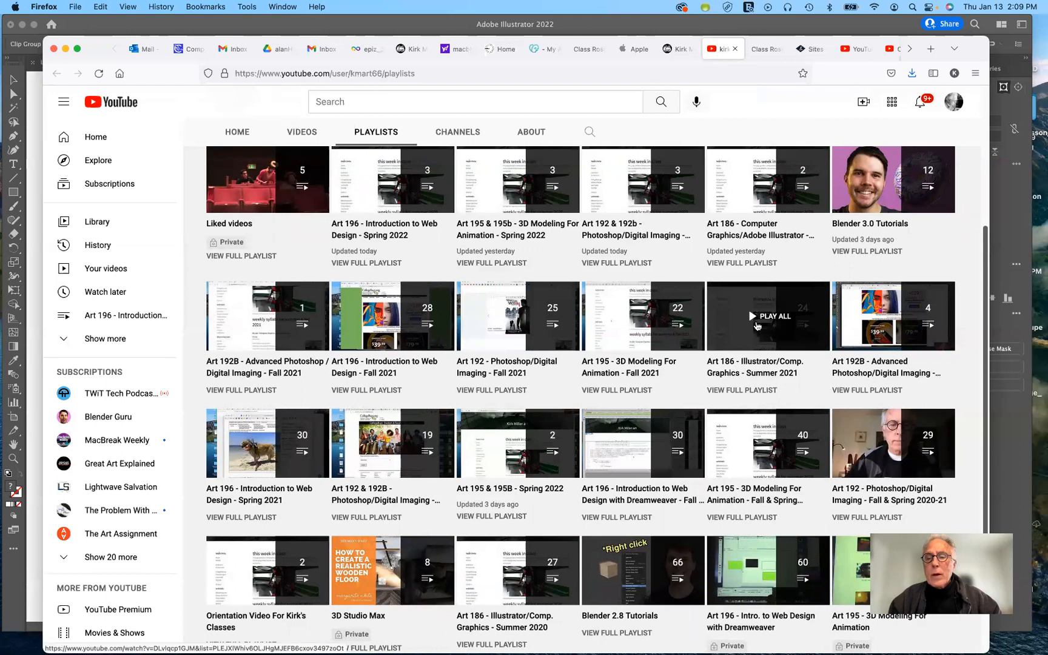
left_click(747, 393)
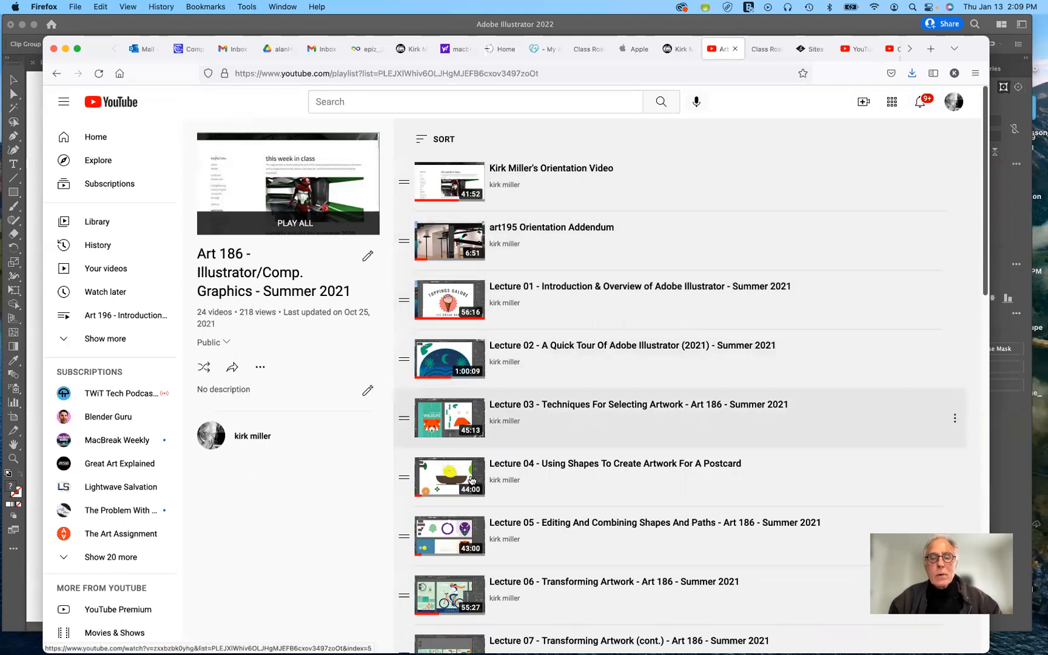
Step: Look through the lecture videos listed in the Art 186 Summer 2021 playlist, down to the T-shirt artwork lectures and back
scroll(476, 474, "down", 1)
scroll(476, 474, "down", 10)
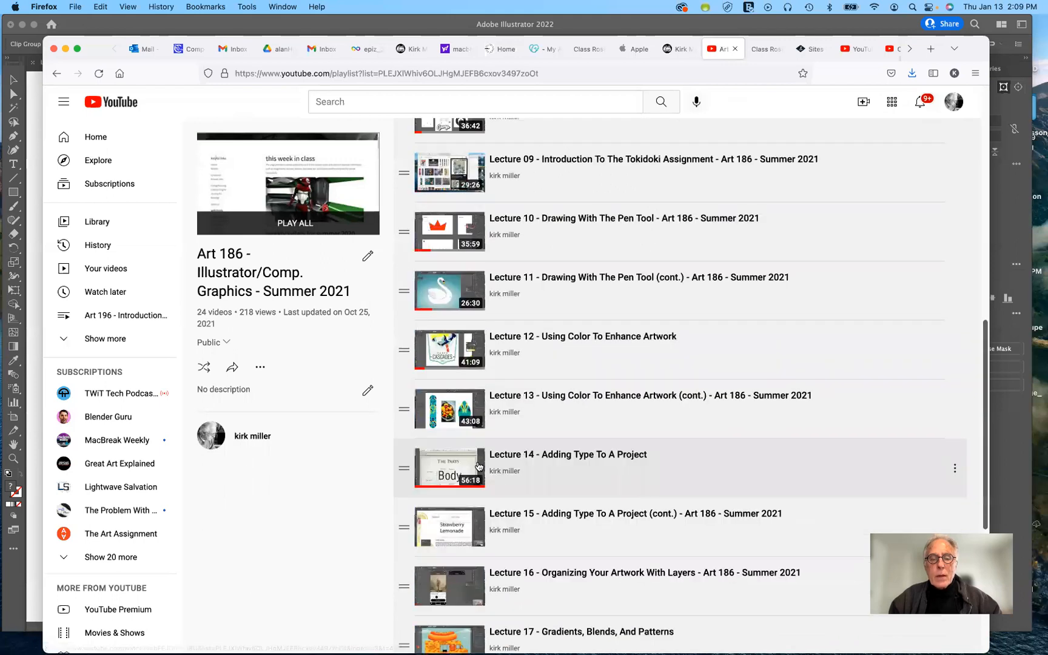
scroll(478, 465, "down", 1)
scroll(478, 466, "down", 5)
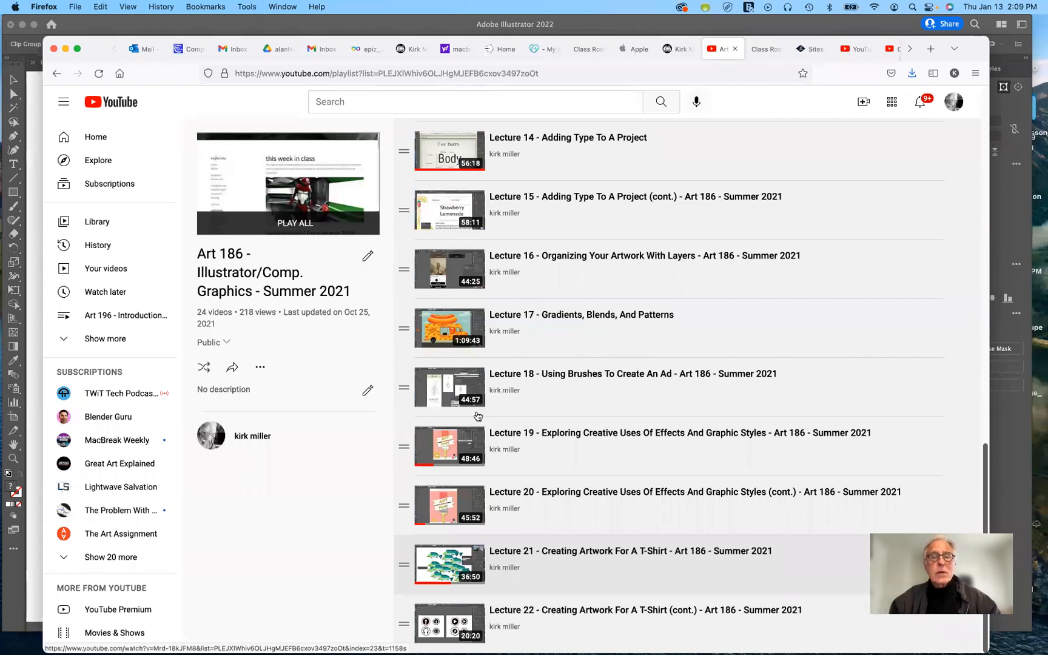
scroll(614, 216, "up", 2)
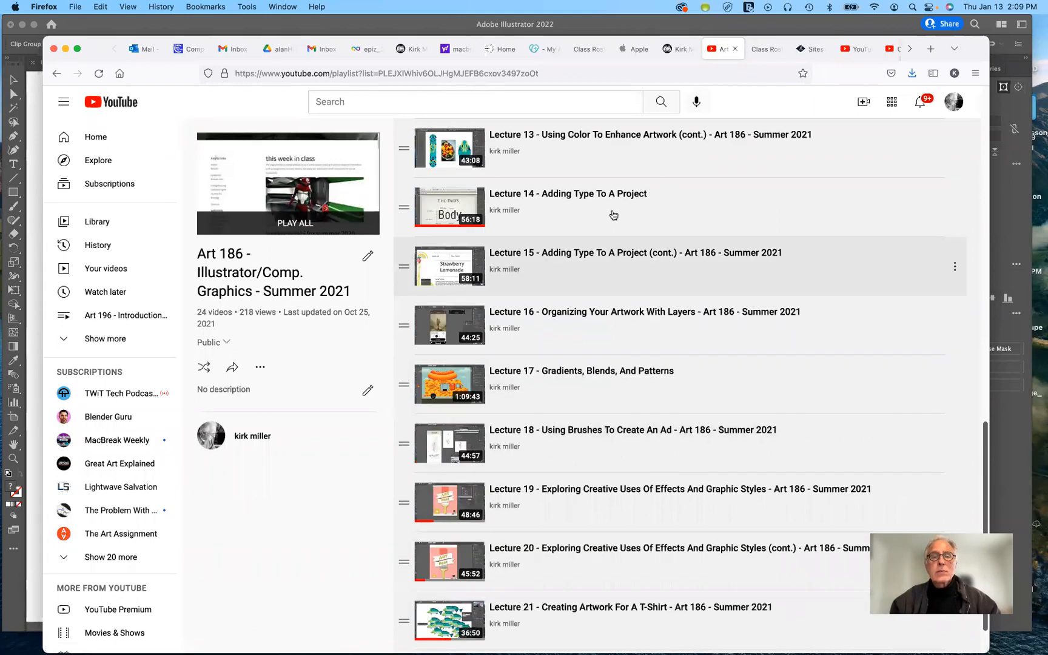
scroll(613, 216, "up", 10)
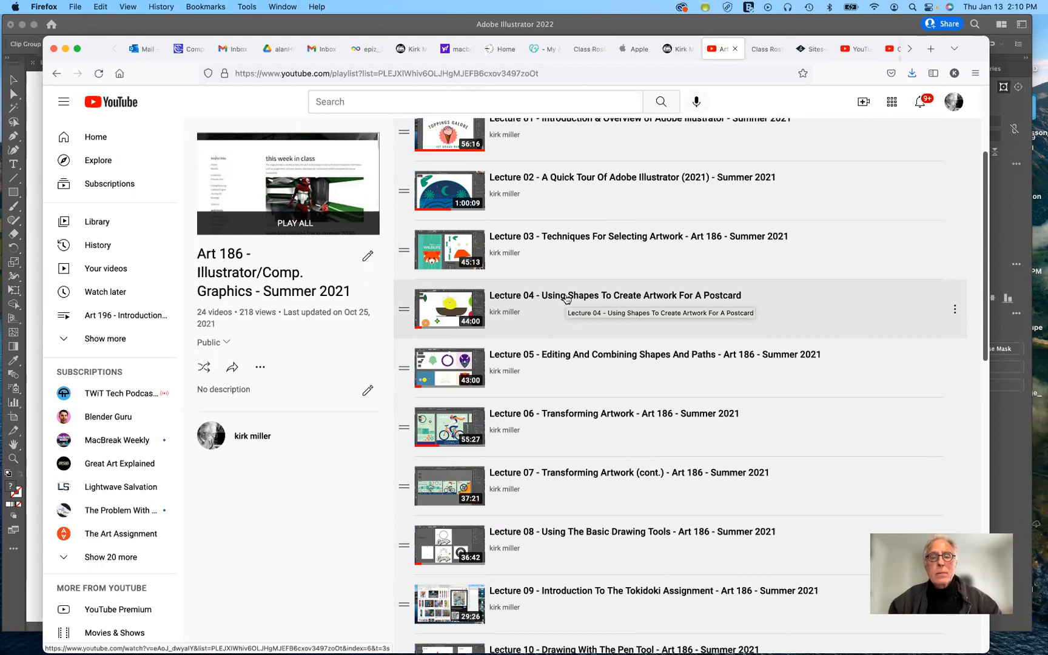
scroll(566, 298, "up", 5)
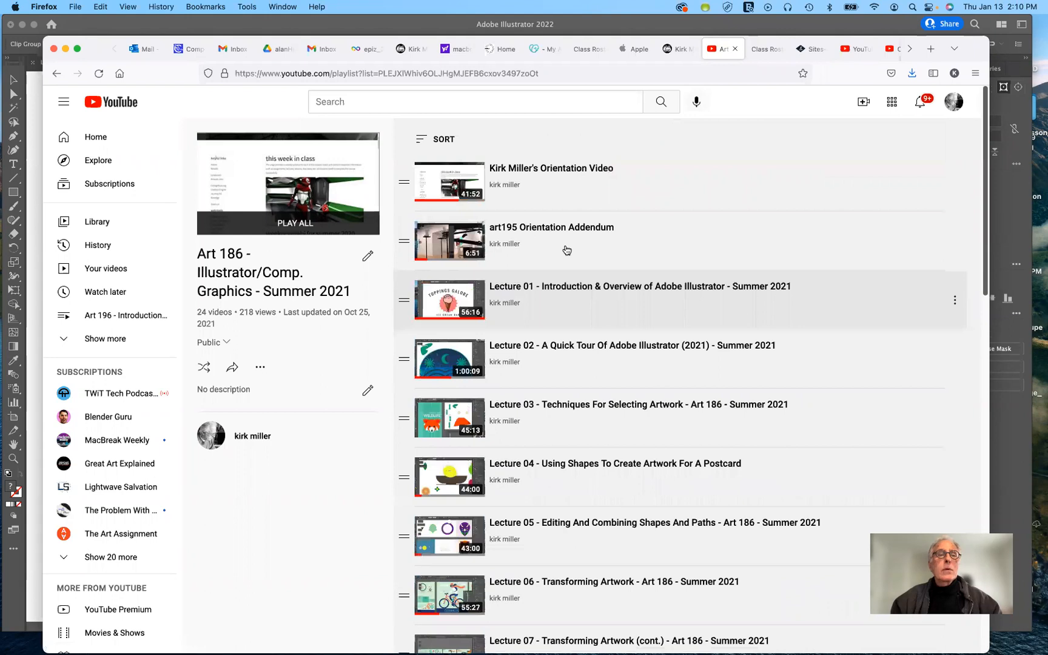
Step: Colour the Illustrator CC 2019 - Lessons folder in art186_Spring2022 red like AiCC2021LessonFiles, and dismiss the upload notice
left_click(274, 48)
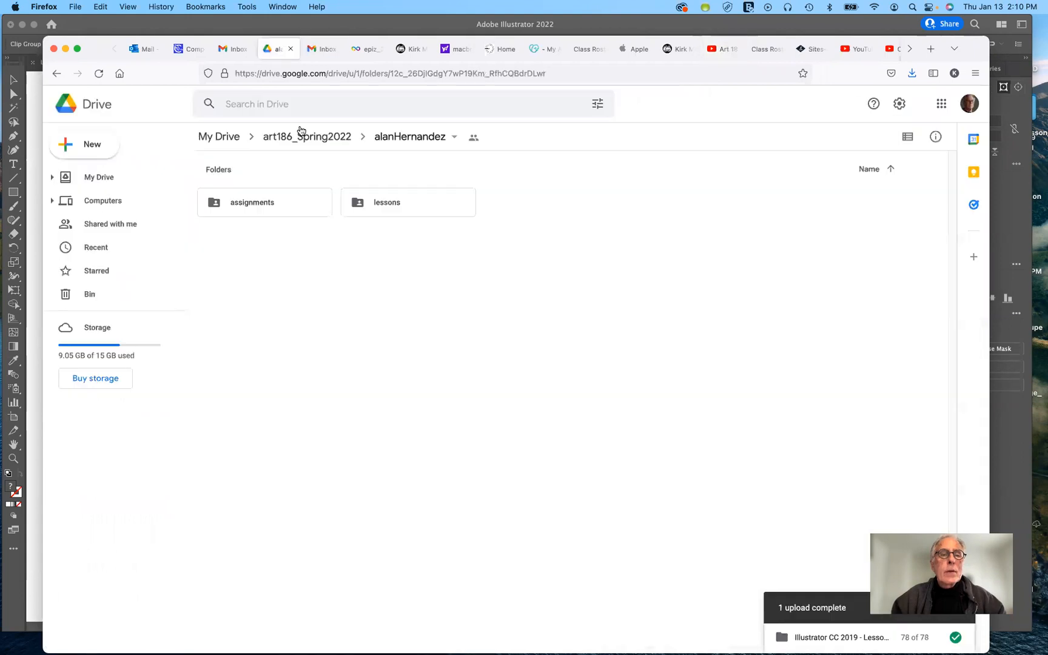
left_click(292, 140)
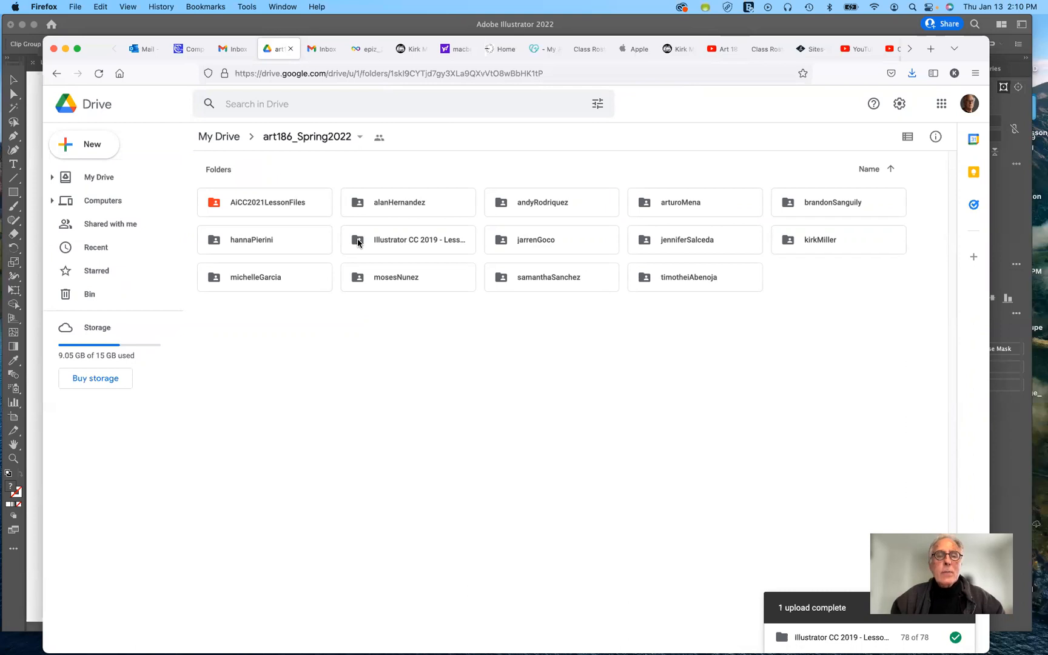
left_click(358, 243)
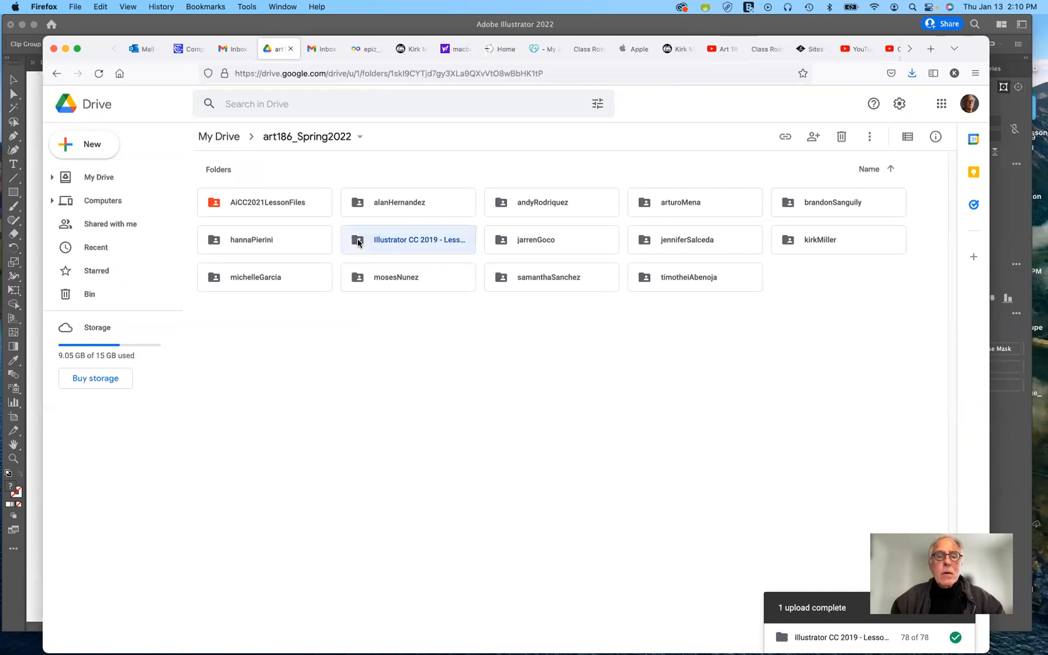
right_click(358, 243)
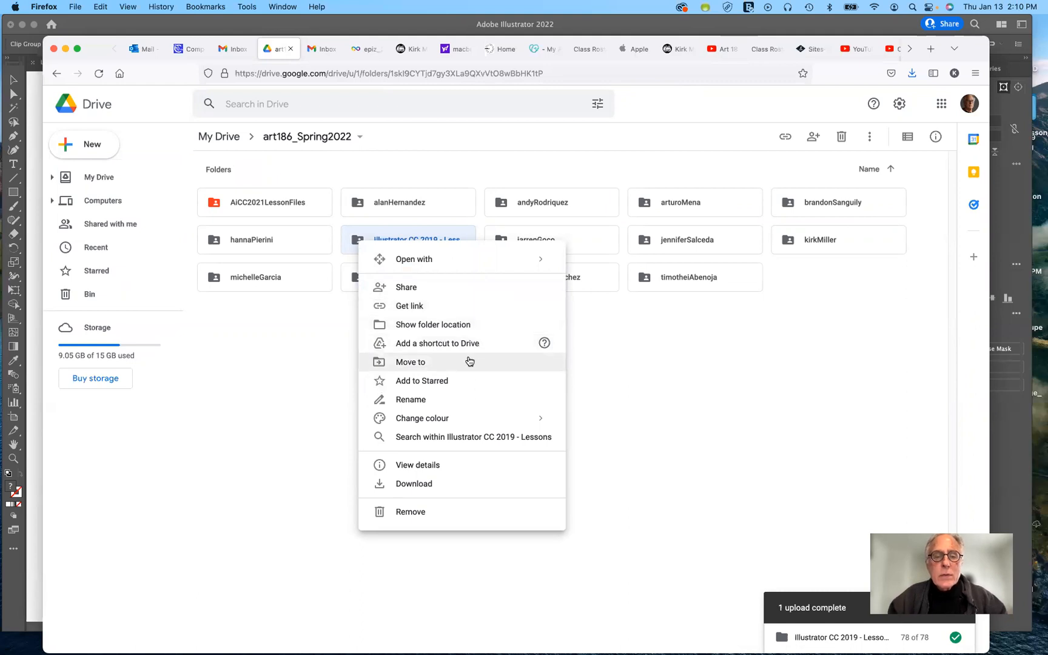
mouse_move(503, 423)
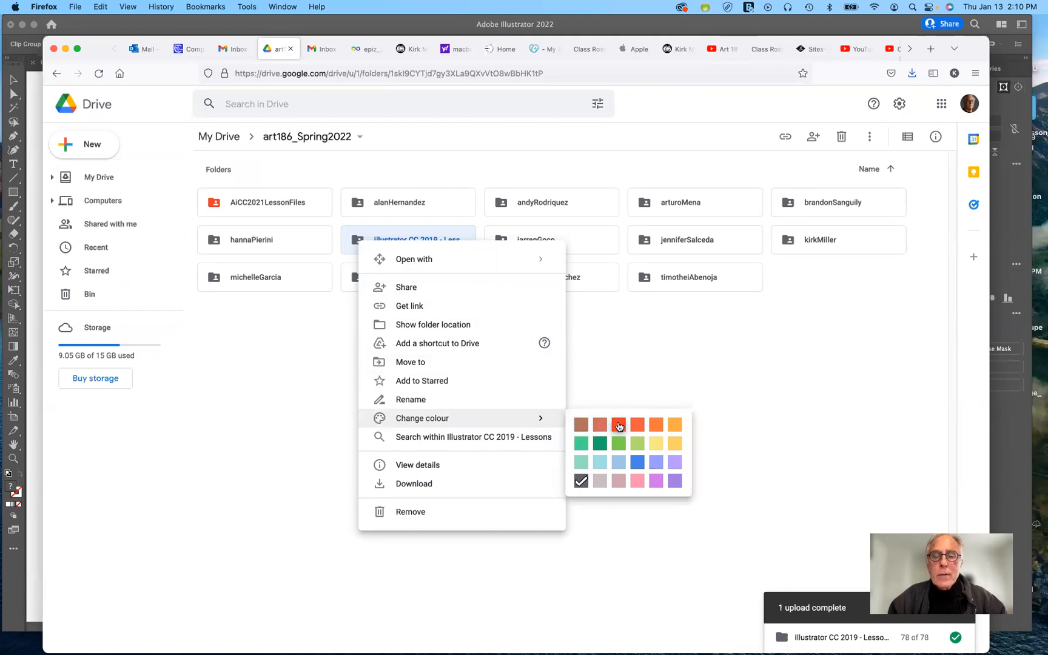
left_click(618, 424)
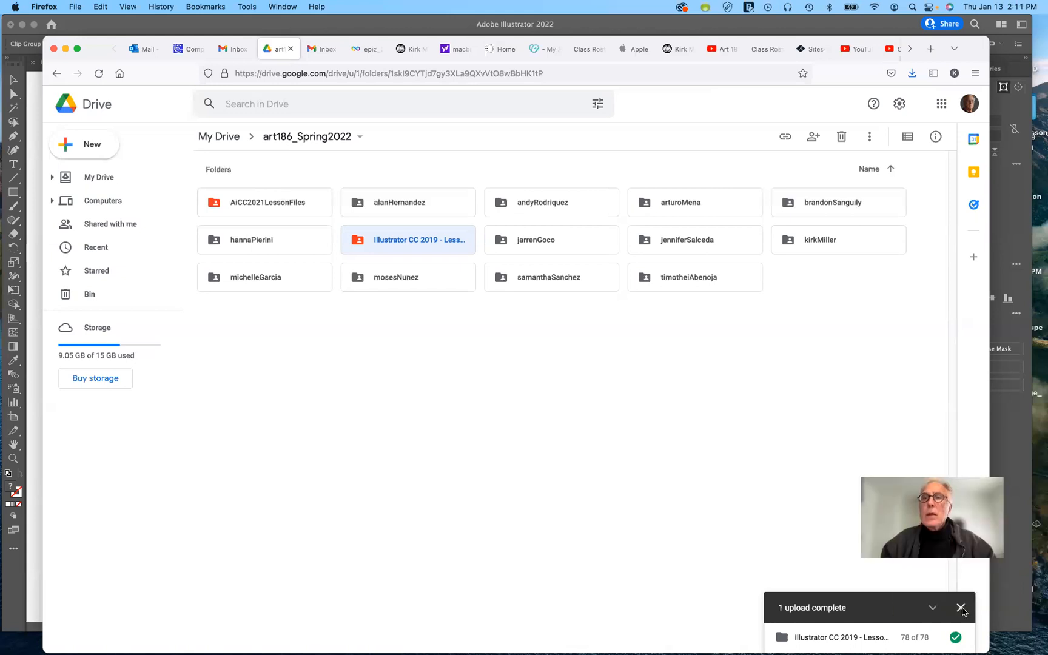
left_click(960, 608)
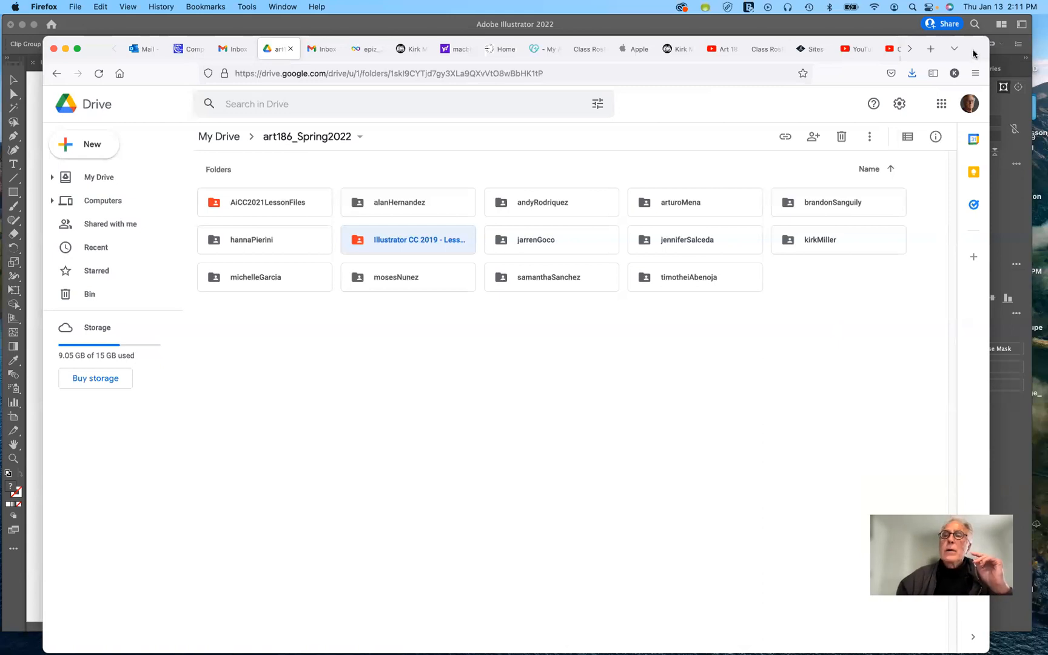
Step: Switch to Adobe Illustrator, make L1_start1.ai the active document and activate the Rectangle tool
left_click_drag(972, 53, 957, 0)
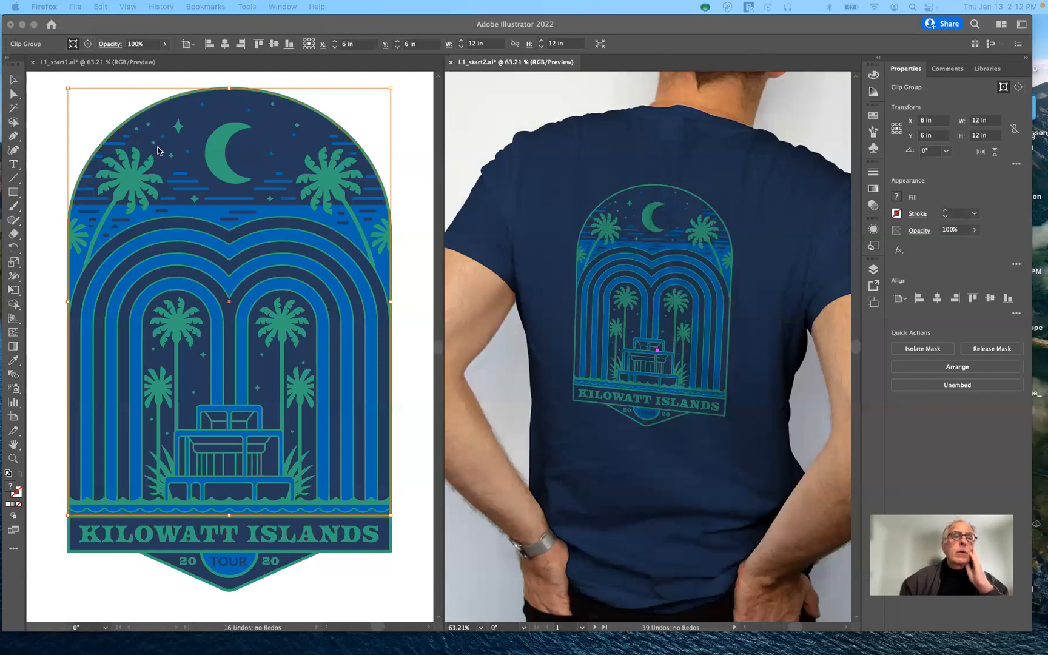
left_click(13, 82)
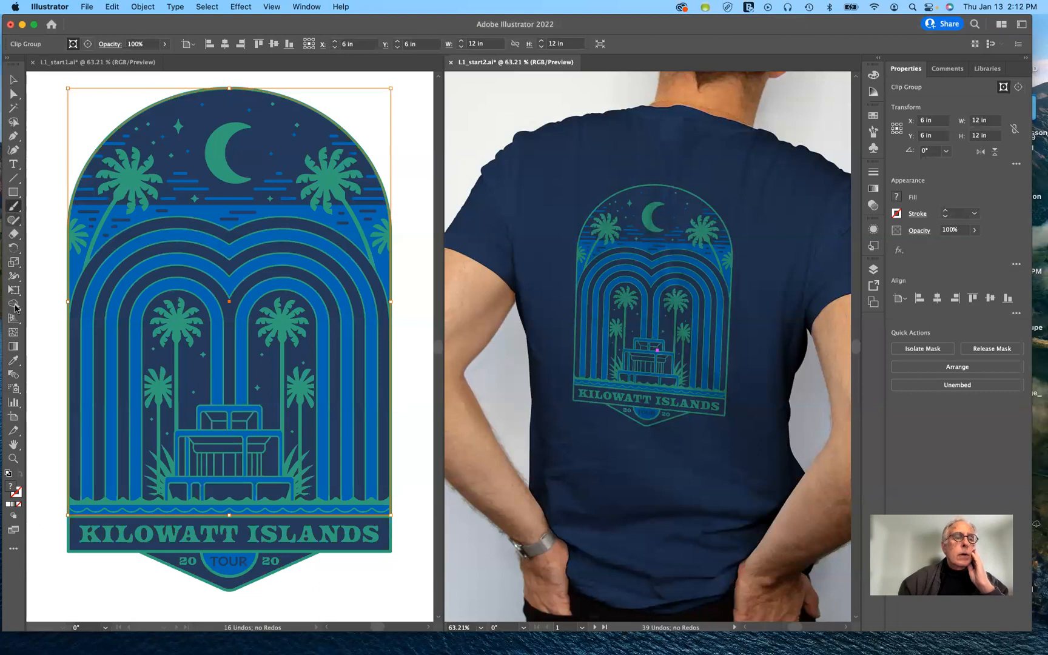
left_click(13, 193)
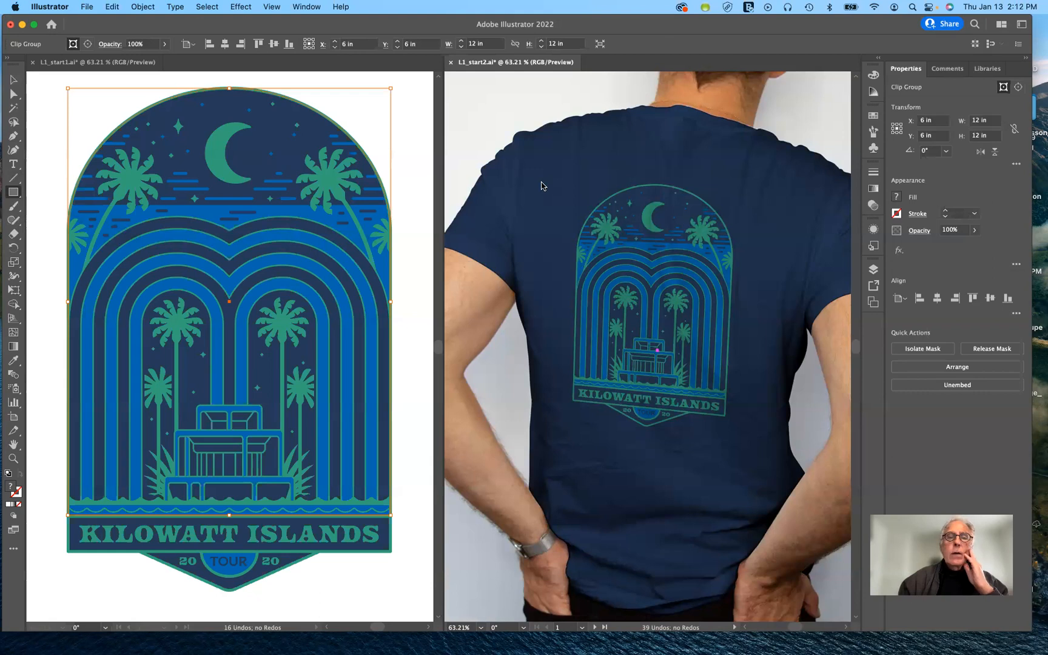
left_click(410, 147)
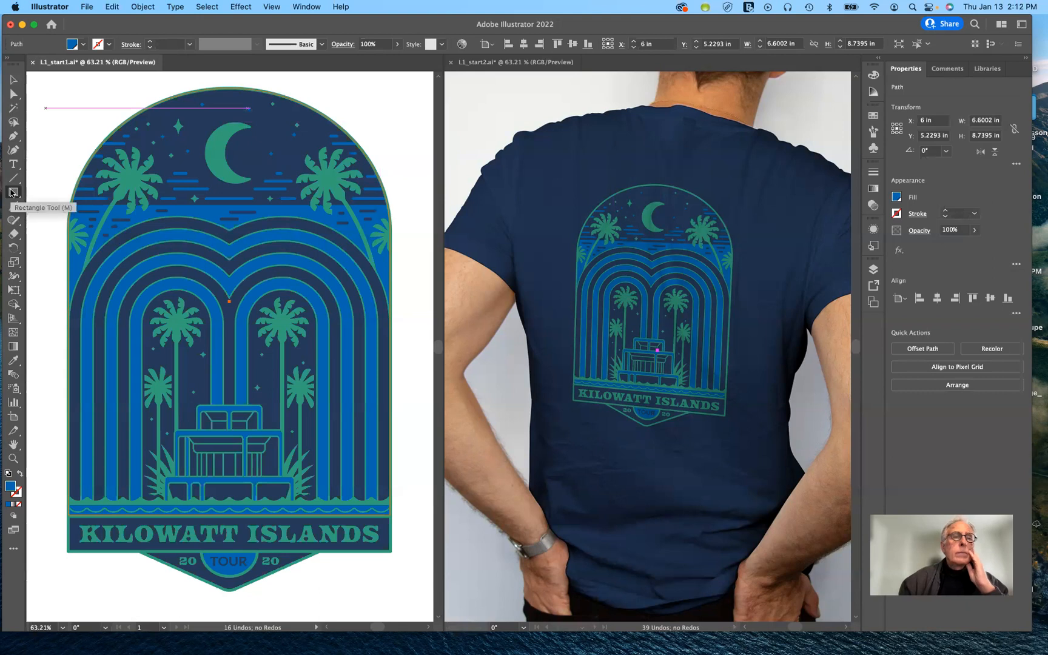
left_click(11, 193)
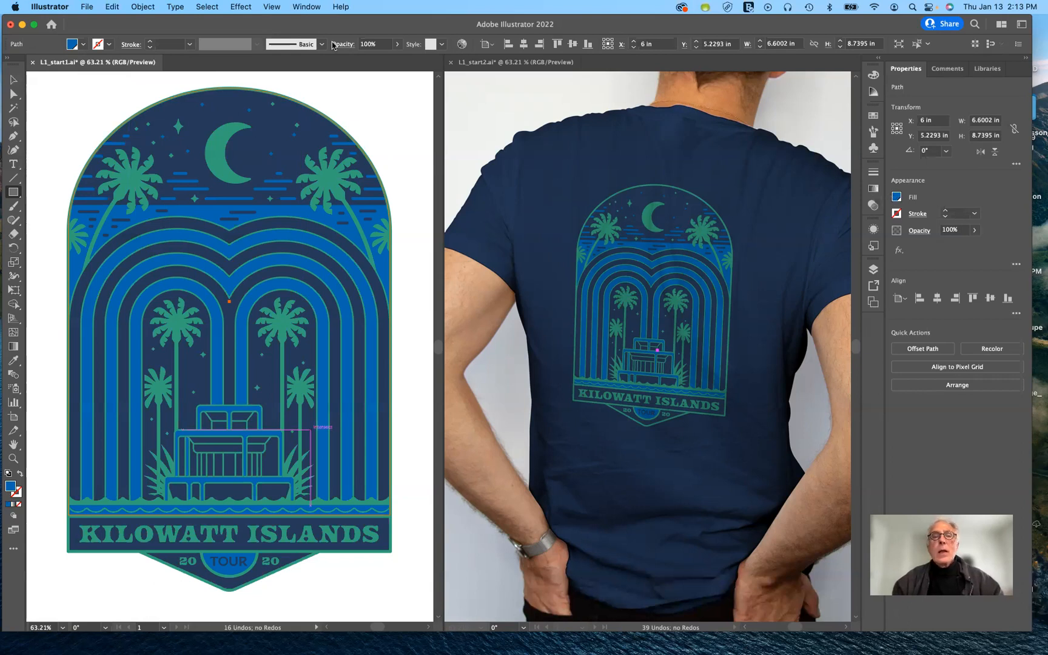
Step: View the selected path's stroke, fill and opacity attributes in the Appearance panel, and collapse the panel
left_click(310, 7)
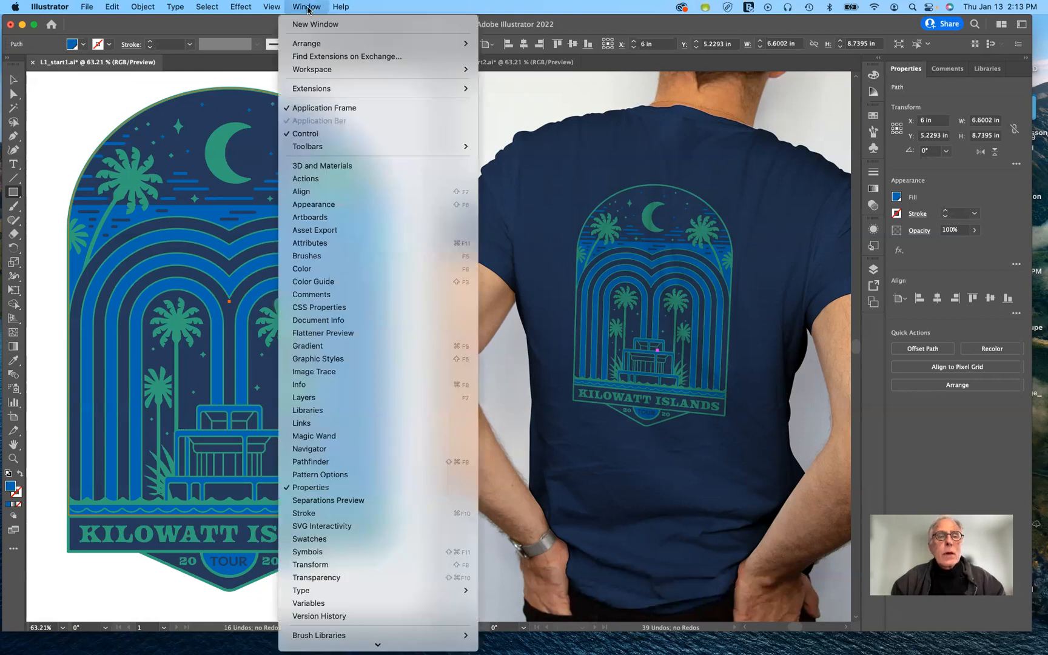
left_click(334, 206)
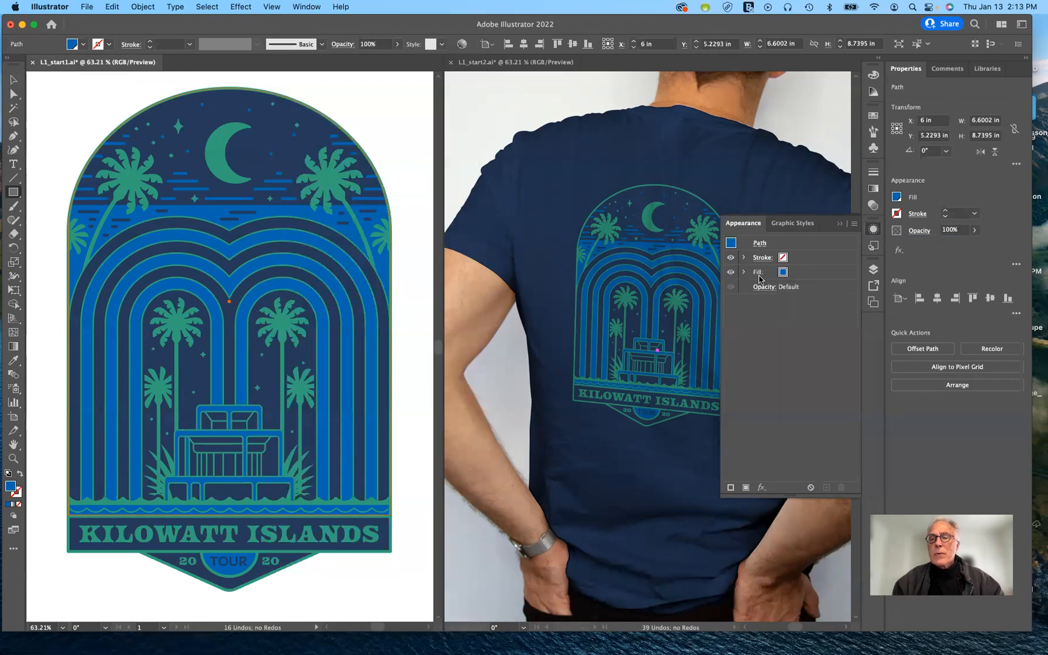
left_click(839, 225)
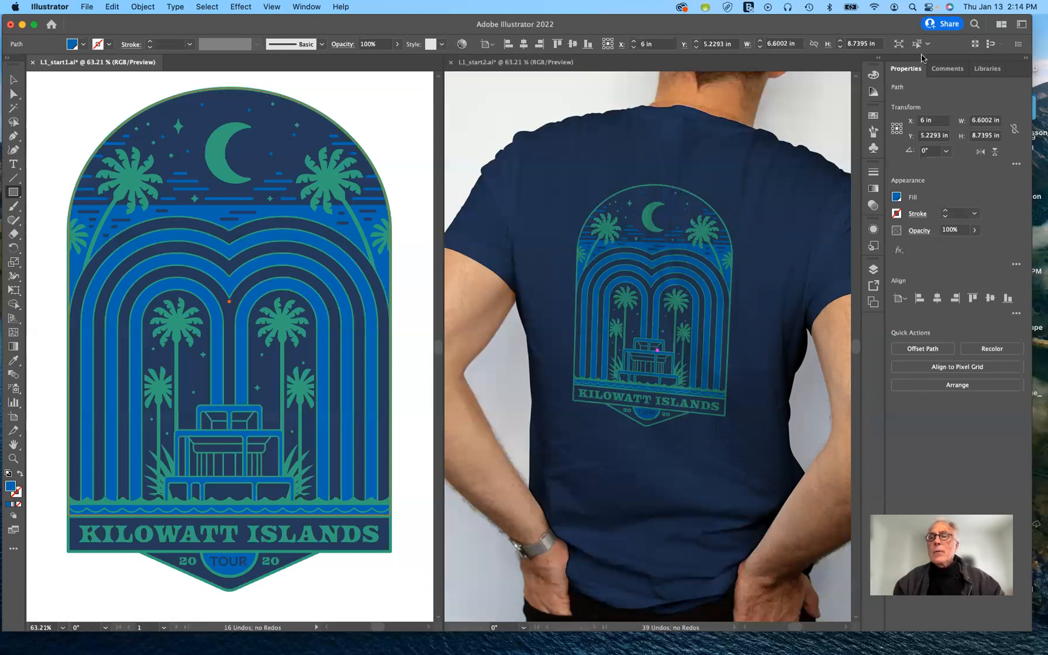
Step: Switch the workspace from Essentials Classic to Essentials
left_click(1022, 26)
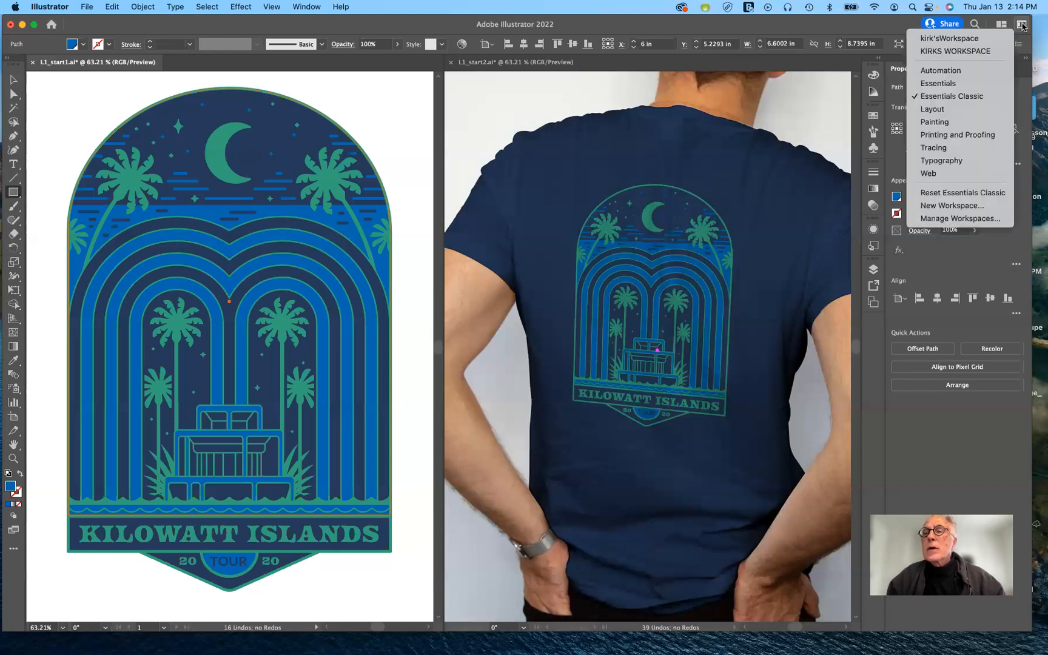
left_click(947, 84)
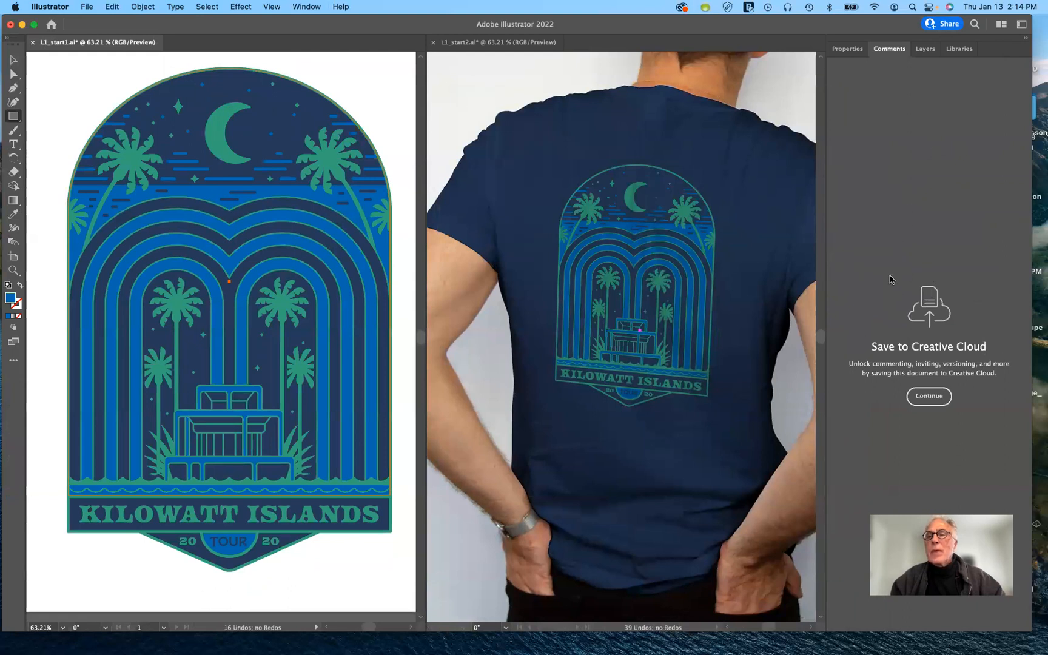
Step: Switch the workspace to Essentials Classic, and deselect the path in L1_start1.ai with the Selection tool
left_click(1022, 27)
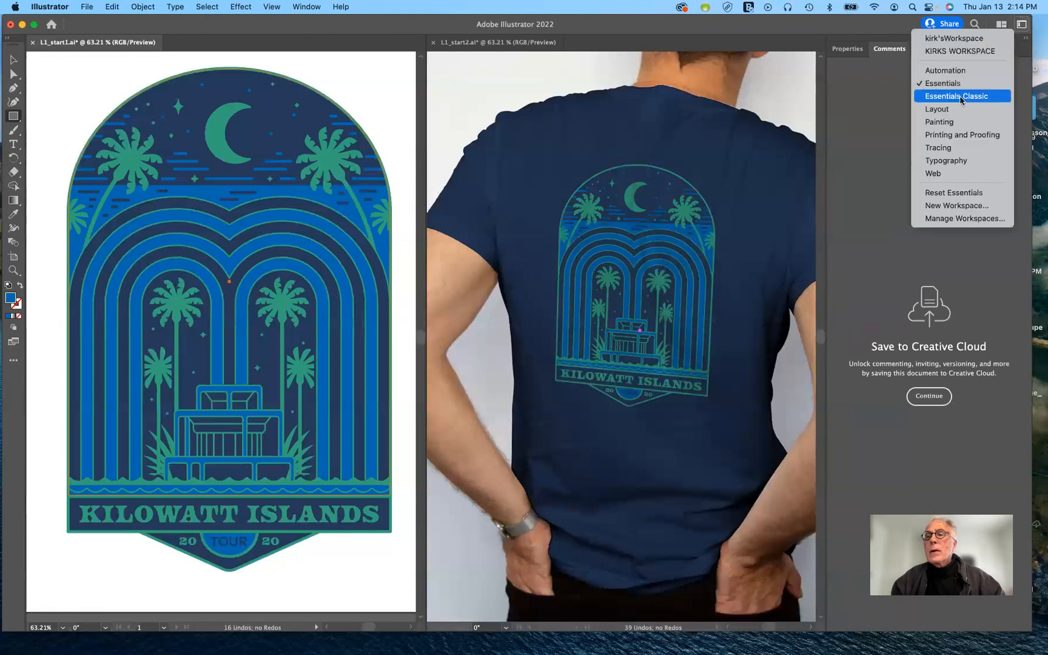
left_click(960, 97)
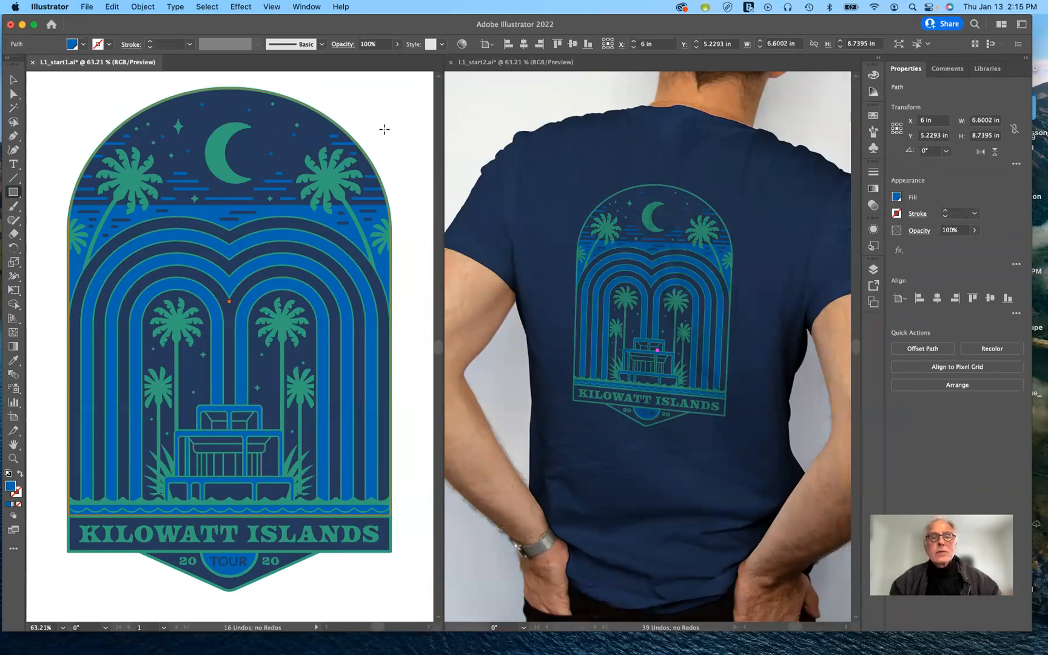
left_click(12, 79)
left_click(70, 100)
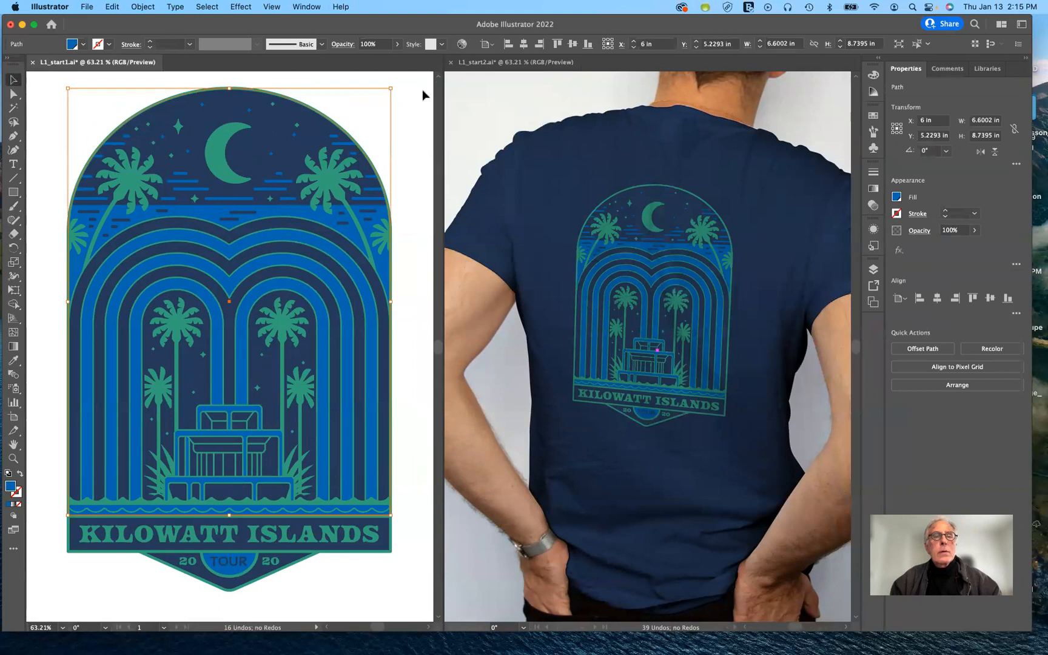
left_click(422, 90)
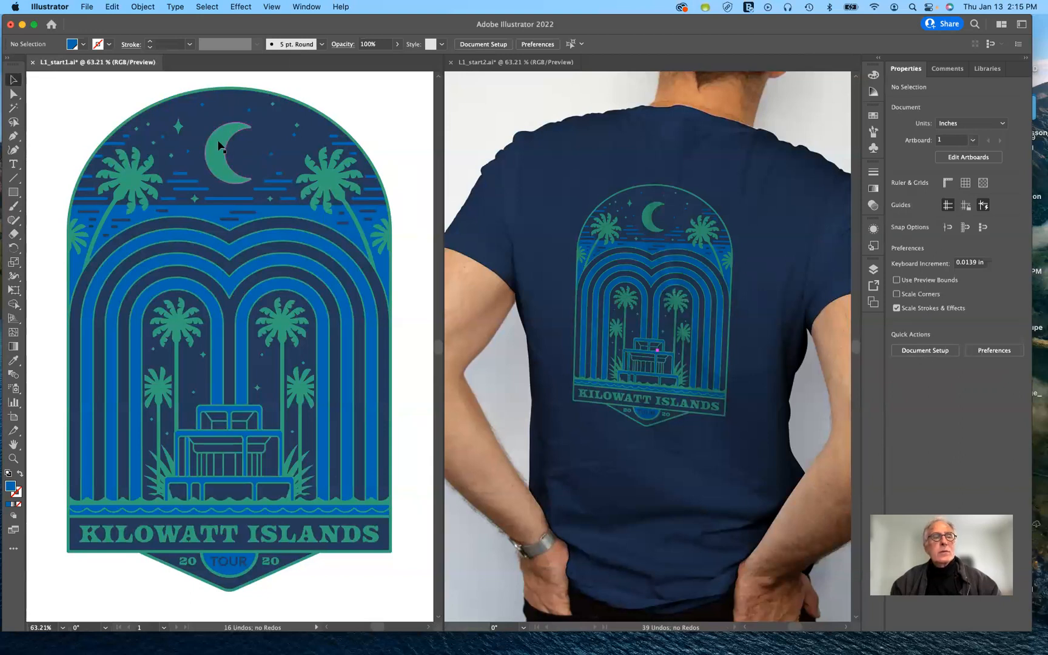
Step: Select the crescent moon with the Direct Selection tool to expose its anchor points, and deselect it
left_click(12, 93)
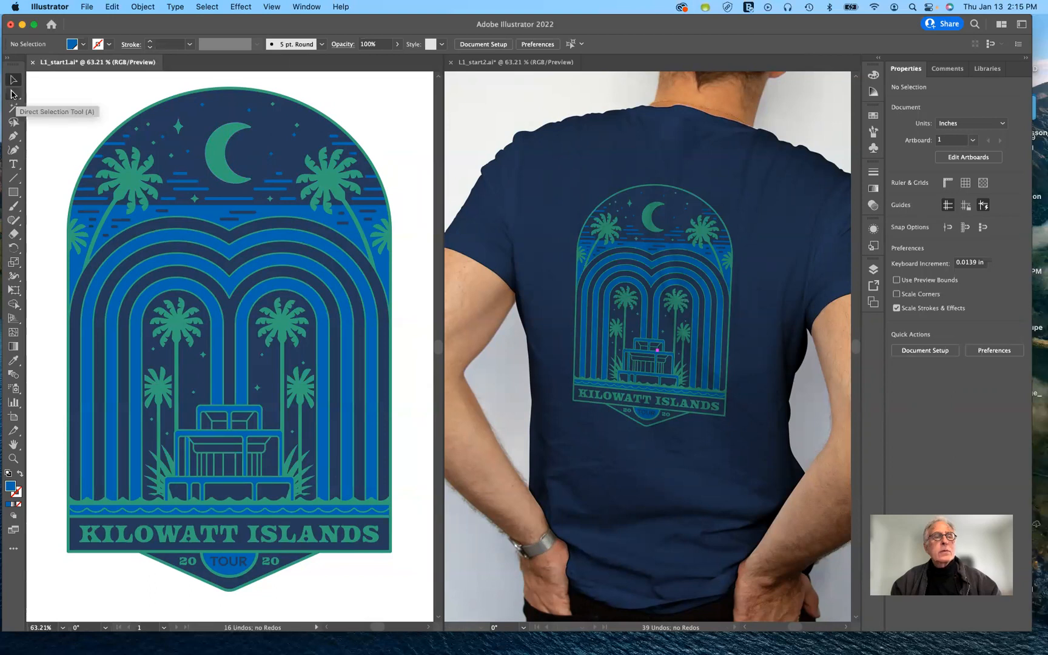
left_click(219, 157)
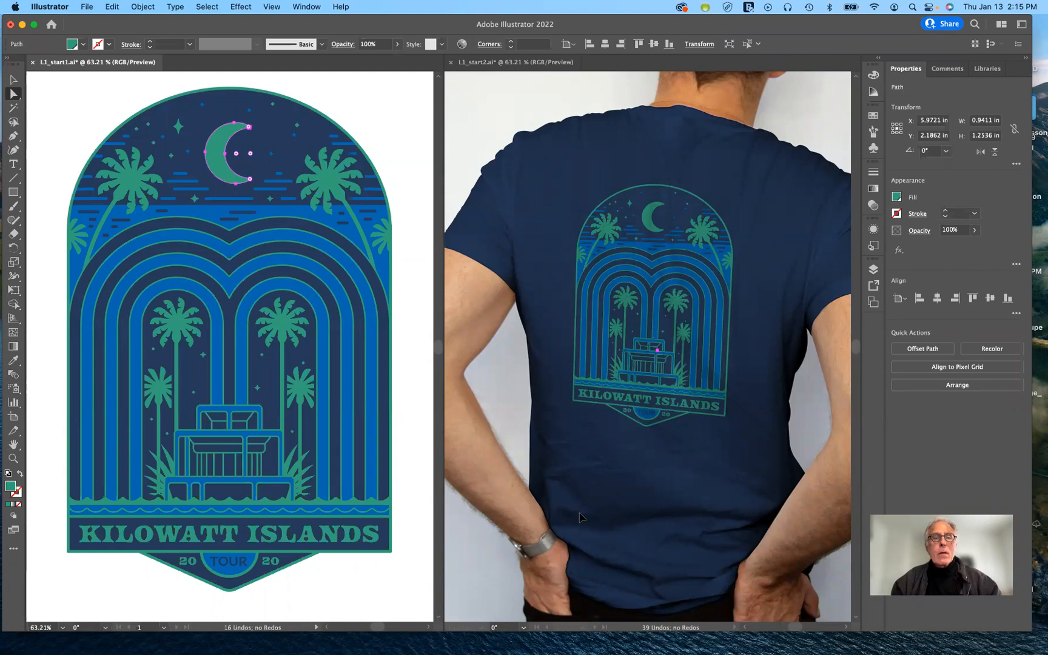
left_click(386, 129)
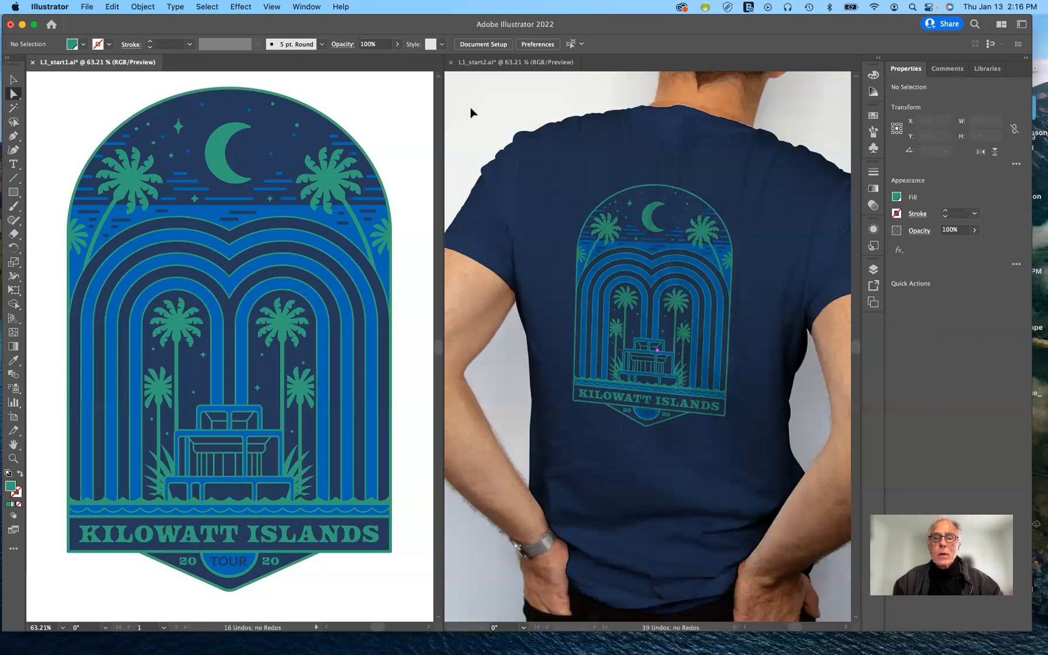
Step: Select the shirt artwork in L1_start2.ai, open the Layers panel and hide the Opt. Shadows layer
left_click(572, 489)
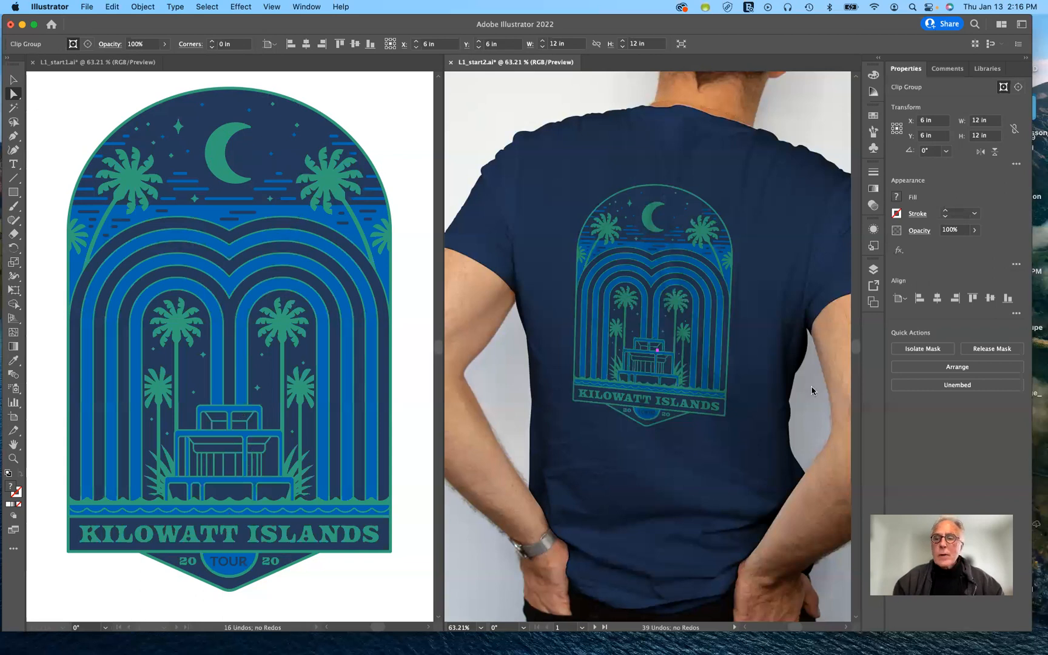
left_click(872, 270)
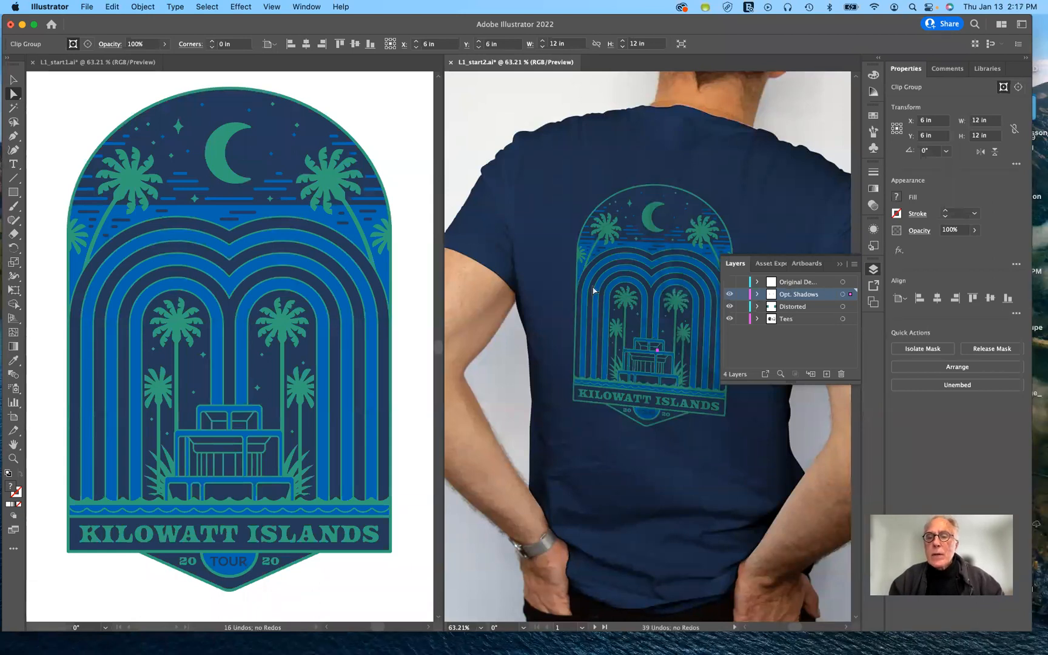
left_click(729, 294)
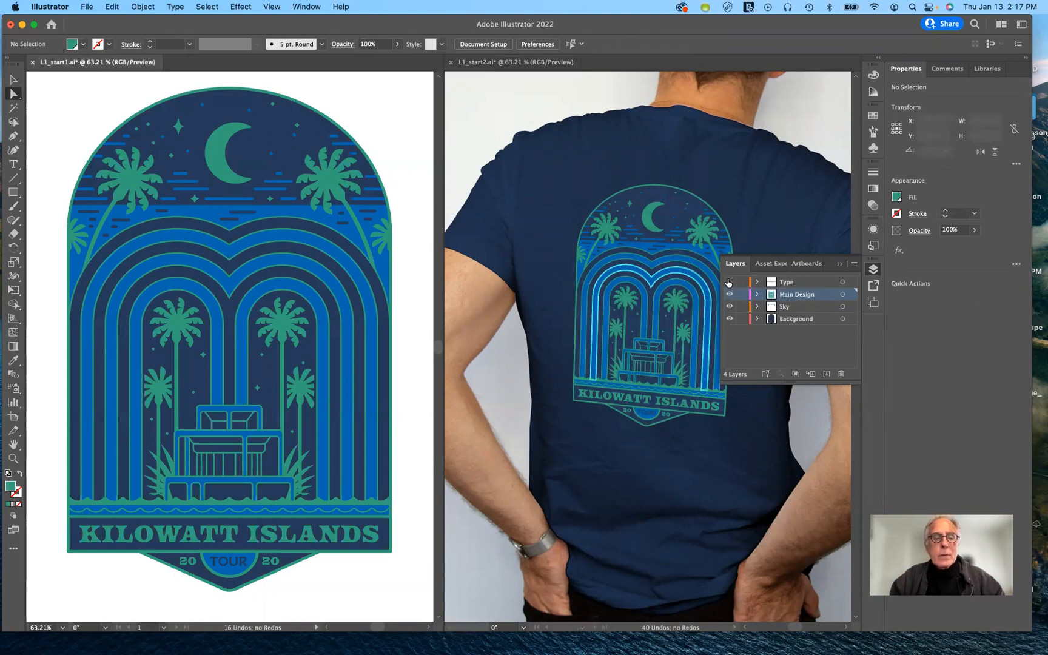
Step: Hide the Type and Main Design layers of L1_start1.ai
left_click(728, 282)
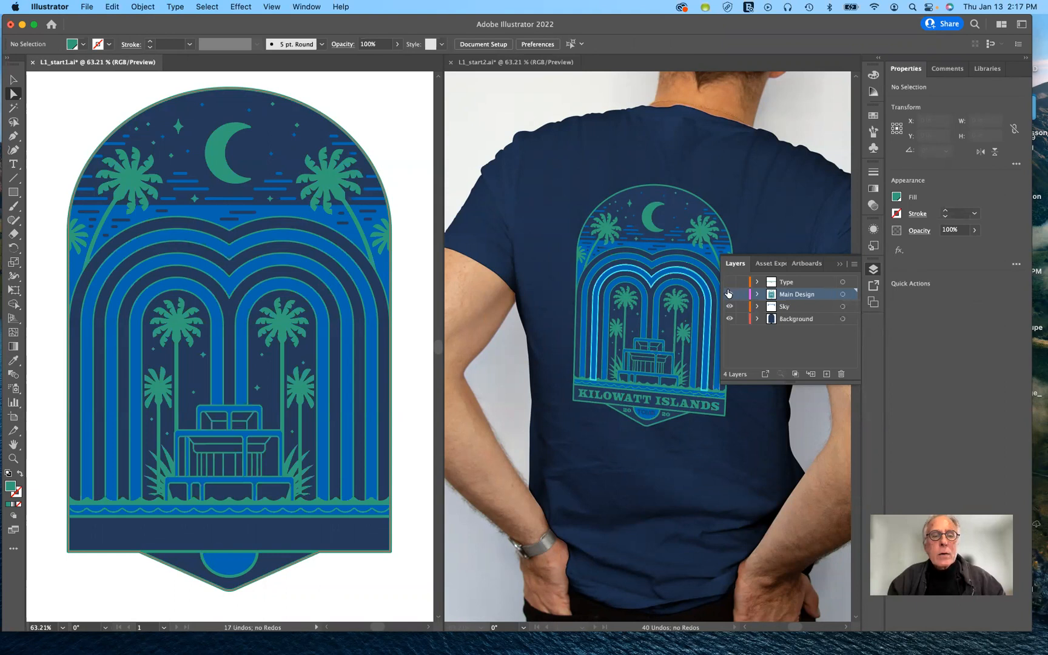
left_click(729, 294)
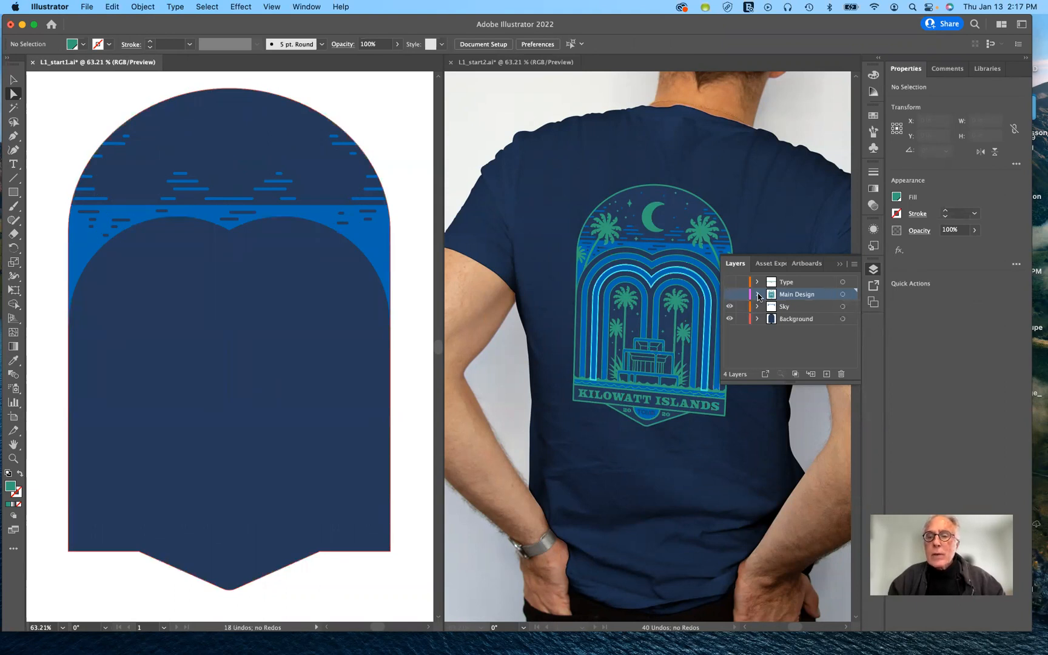
Step: Expand the Main Design layer, look through the paths it contains and collapse it
left_click(758, 294)
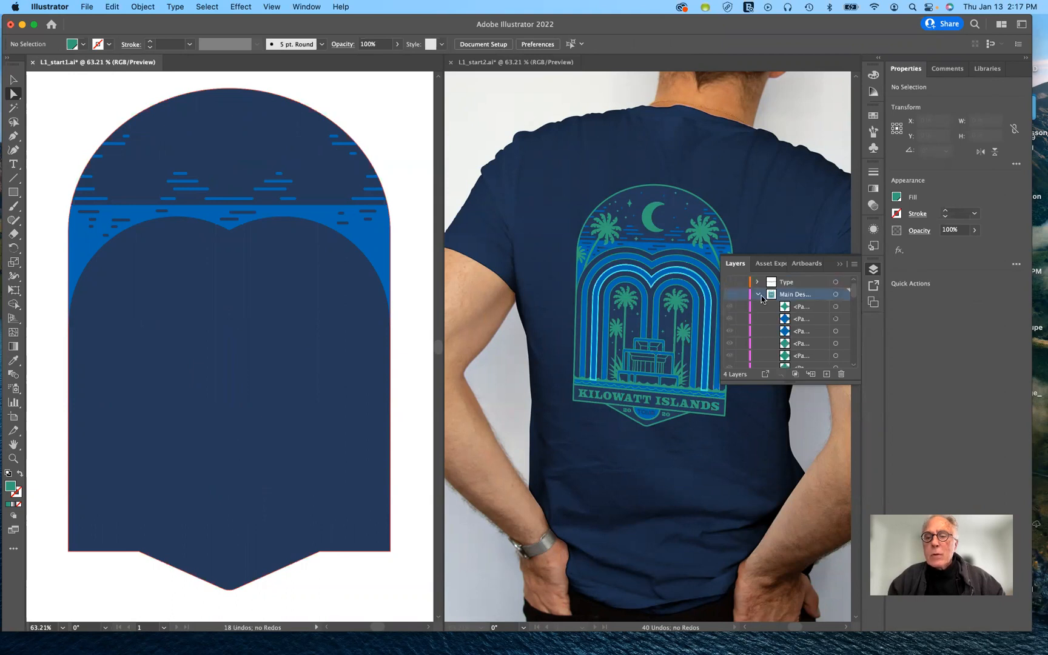
left_click(758, 295)
left_click(758, 295)
scroll(808, 346, "down", 3)
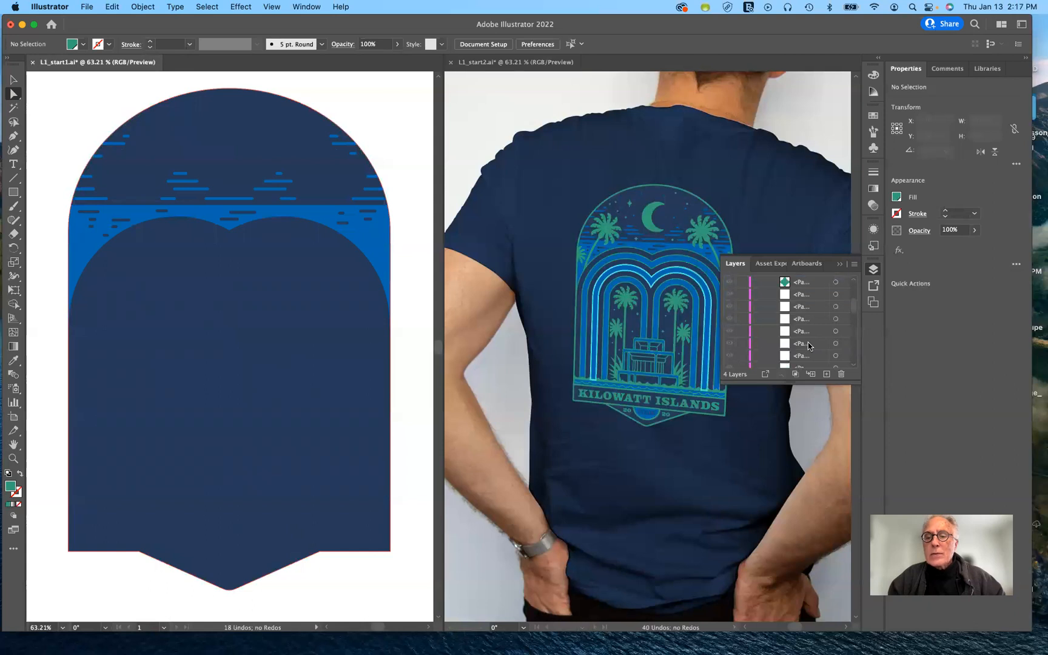
scroll(808, 344, "down", 2)
scroll(808, 345, "up", 5)
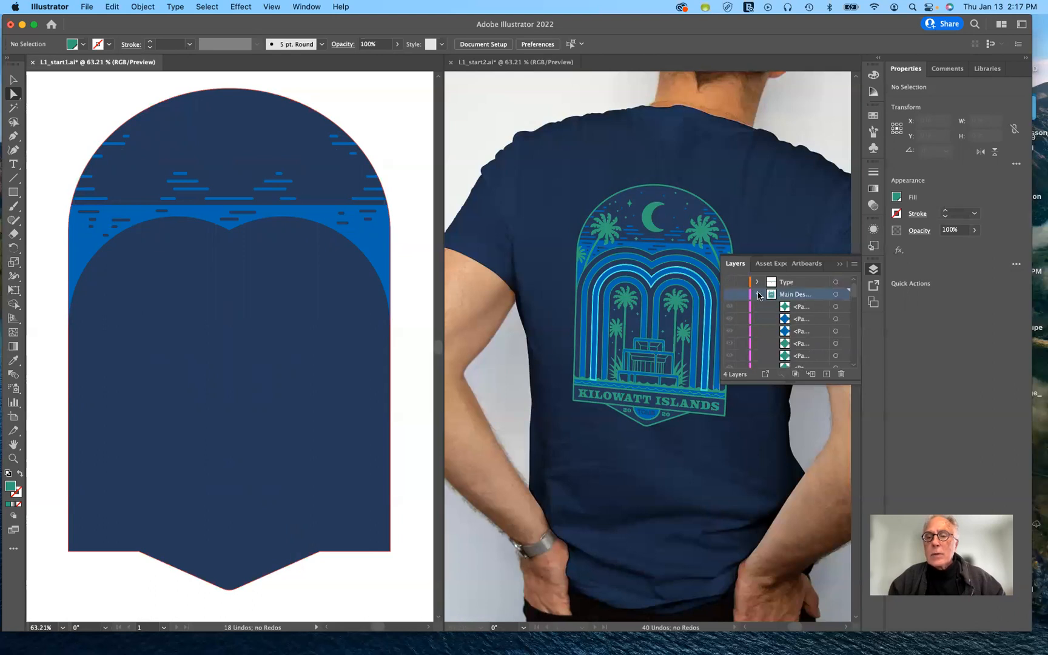
left_click(757, 294)
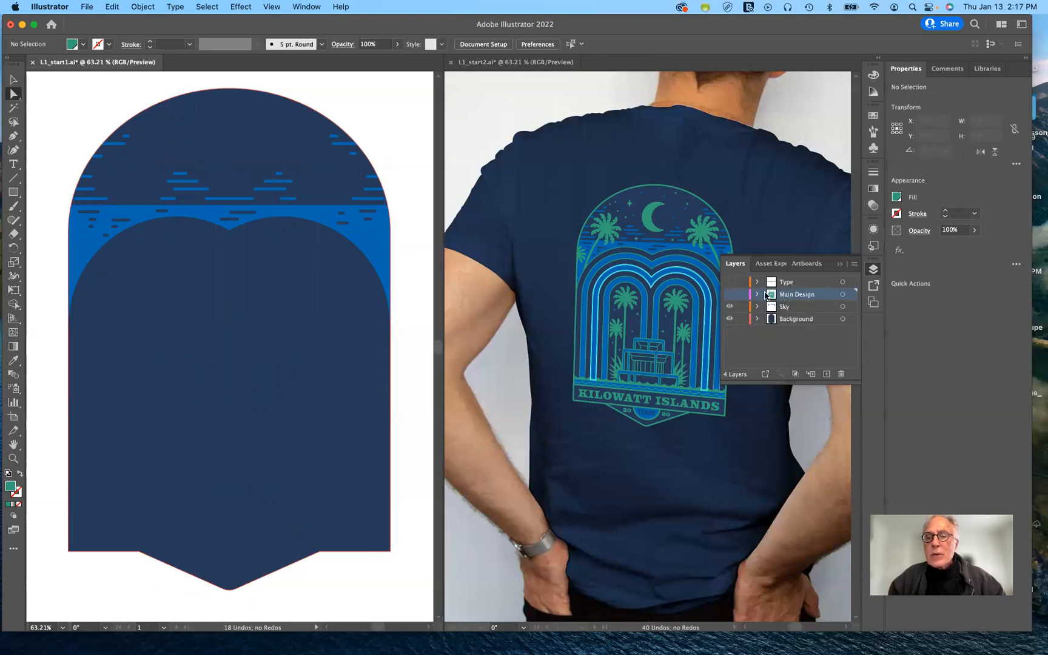
Step: Turn the Sky and Background layers off and on in turn, and show the Main Design and Type layers again
left_click(729, 307)
left_click(729, 306)
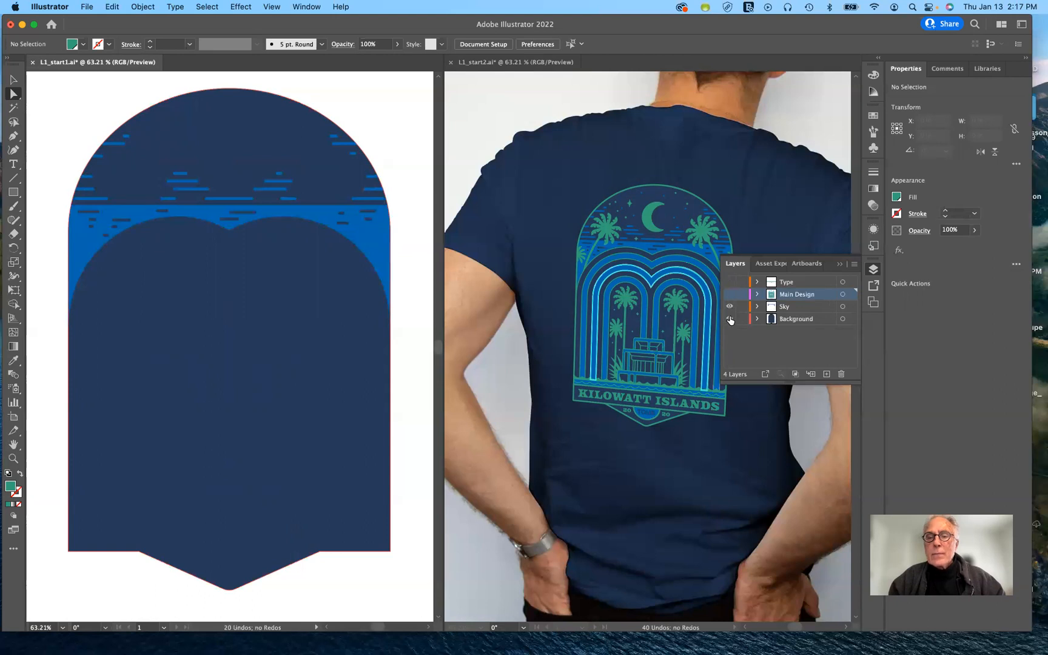
left_click(729, 318)
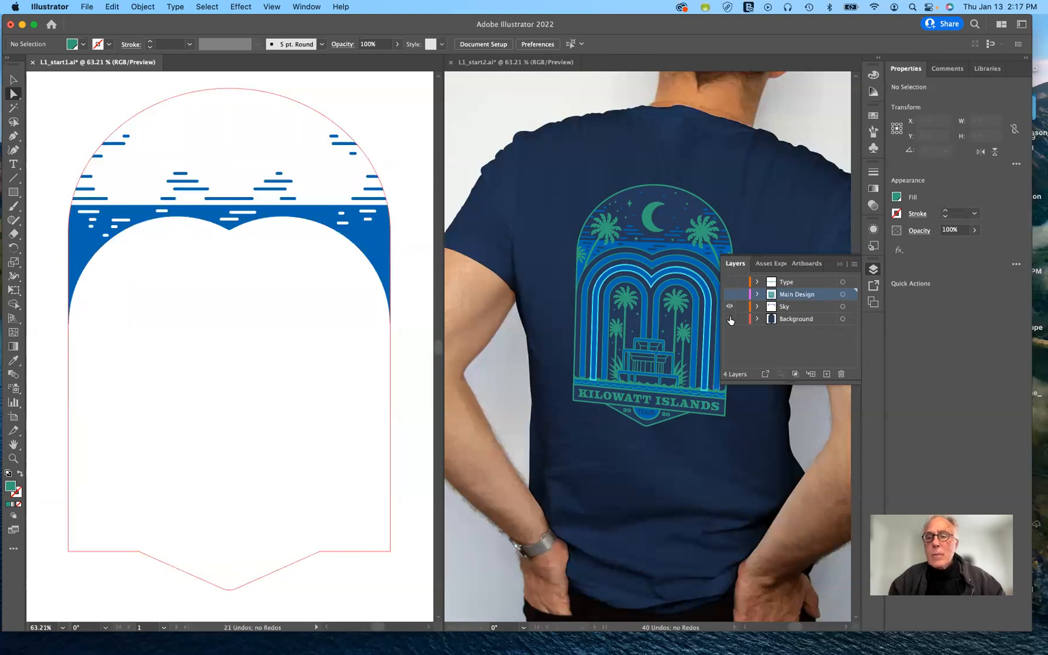
left_click(729, 318)
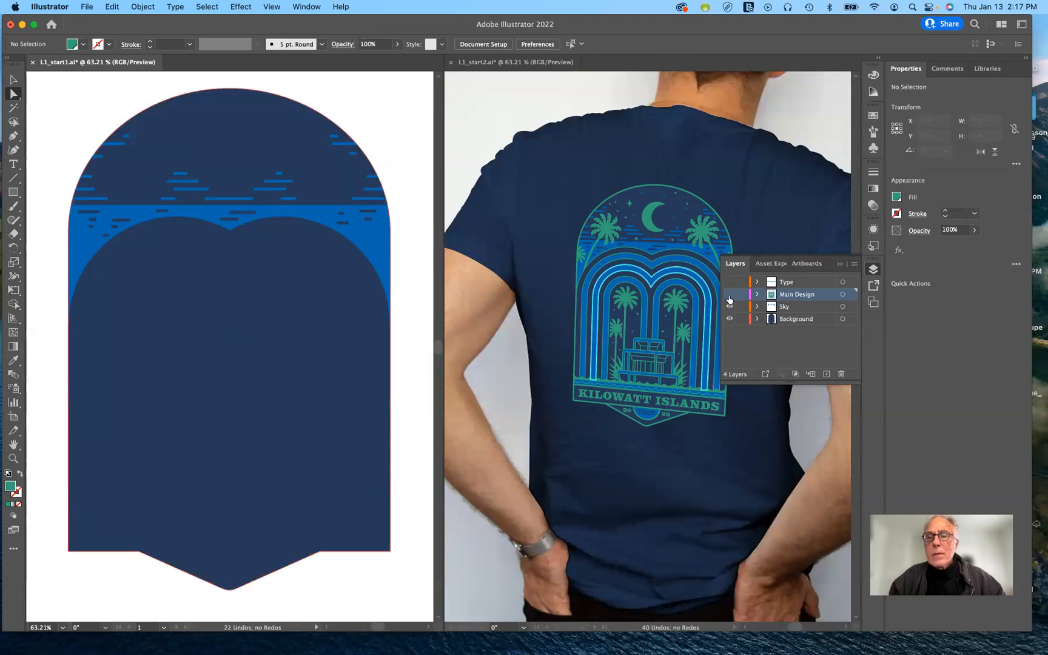
left_click(729, 293)
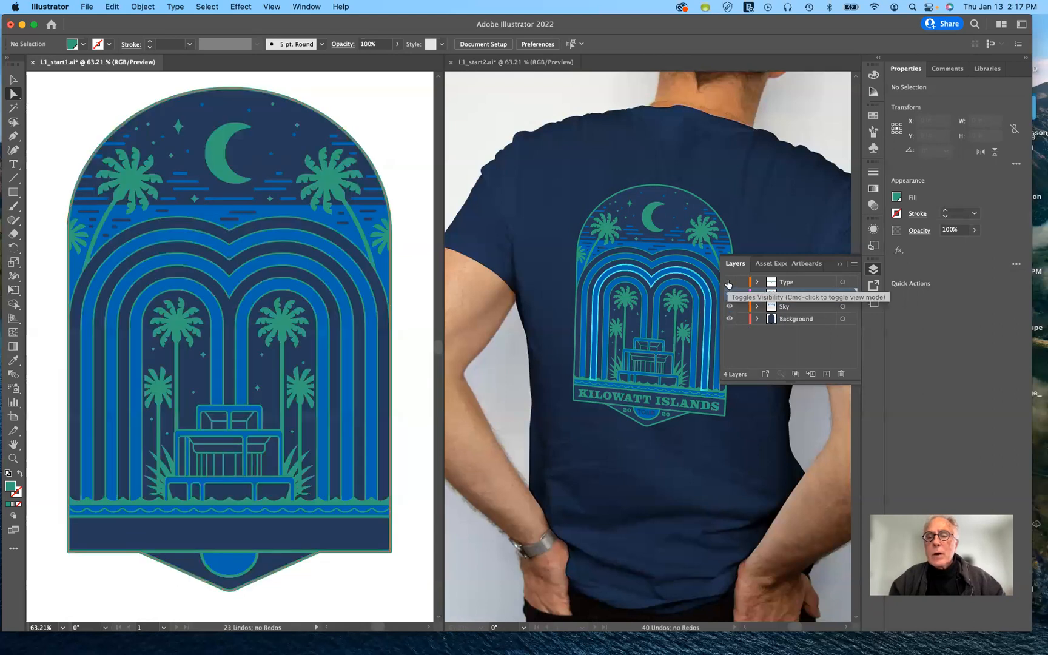
left_click(729, 282)
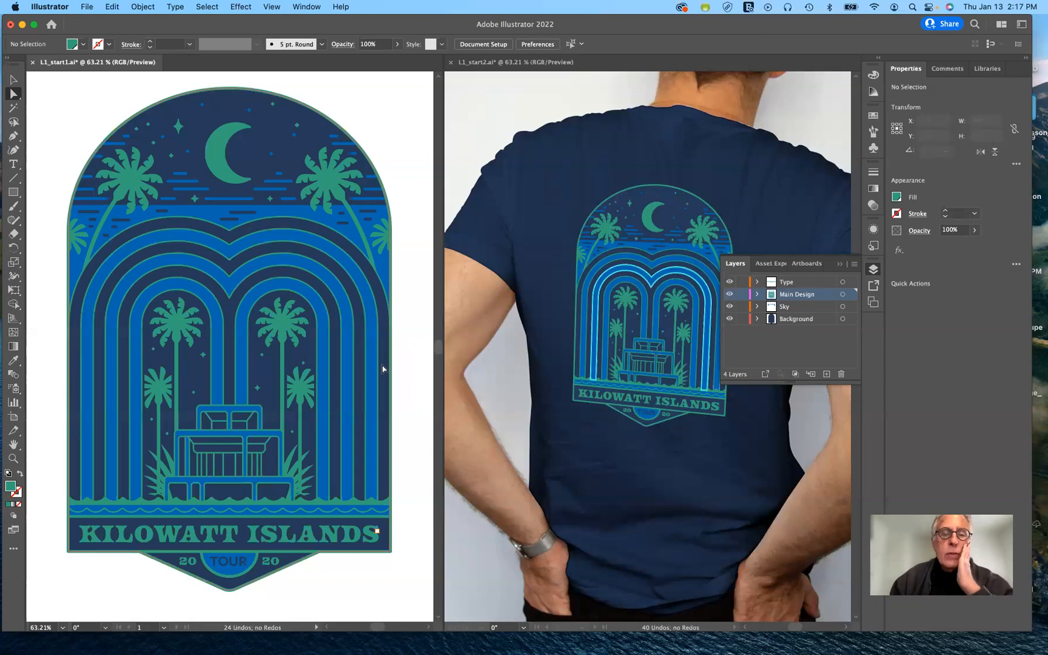
Step: Hide the Type layer, try the Show setting in its Layer Options and cancel the dialog
left_click(728, 282)
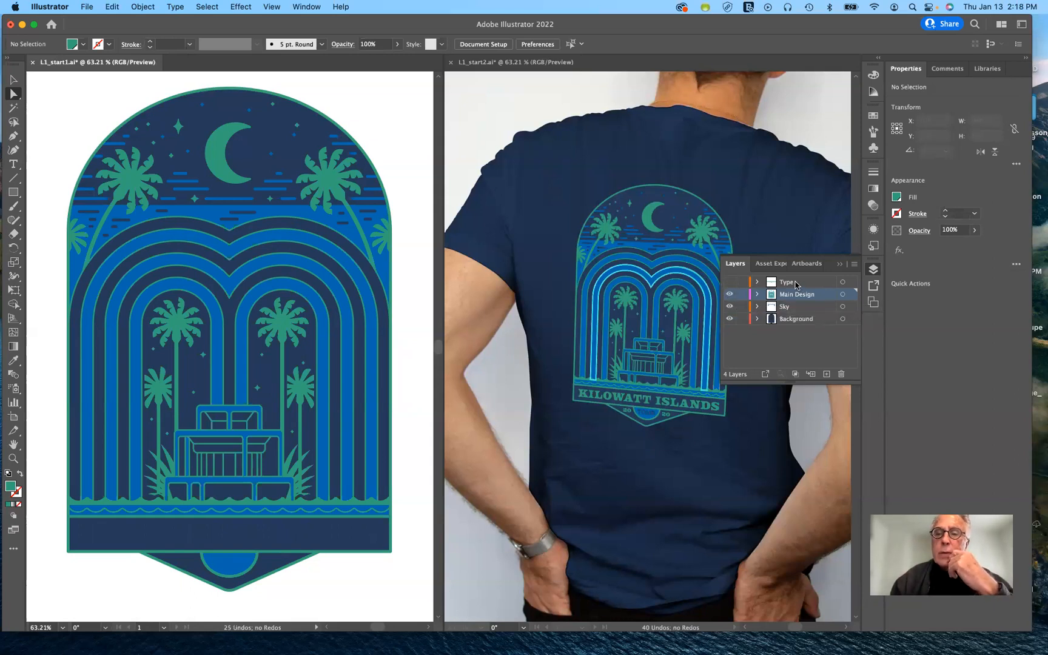
left_click(796, 285)
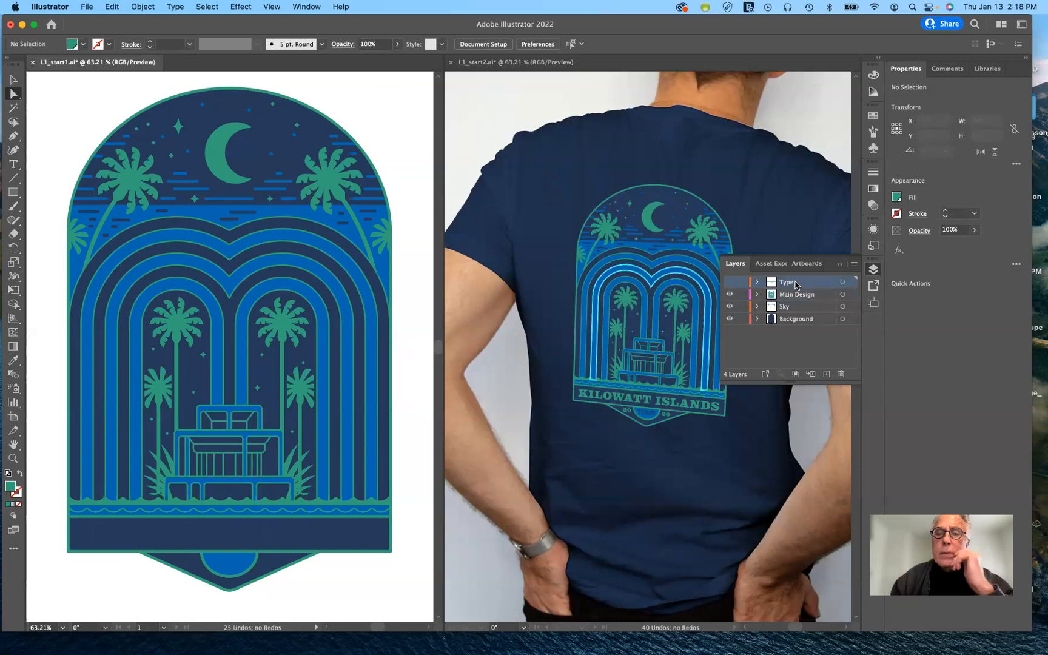
double_click(796, 285)
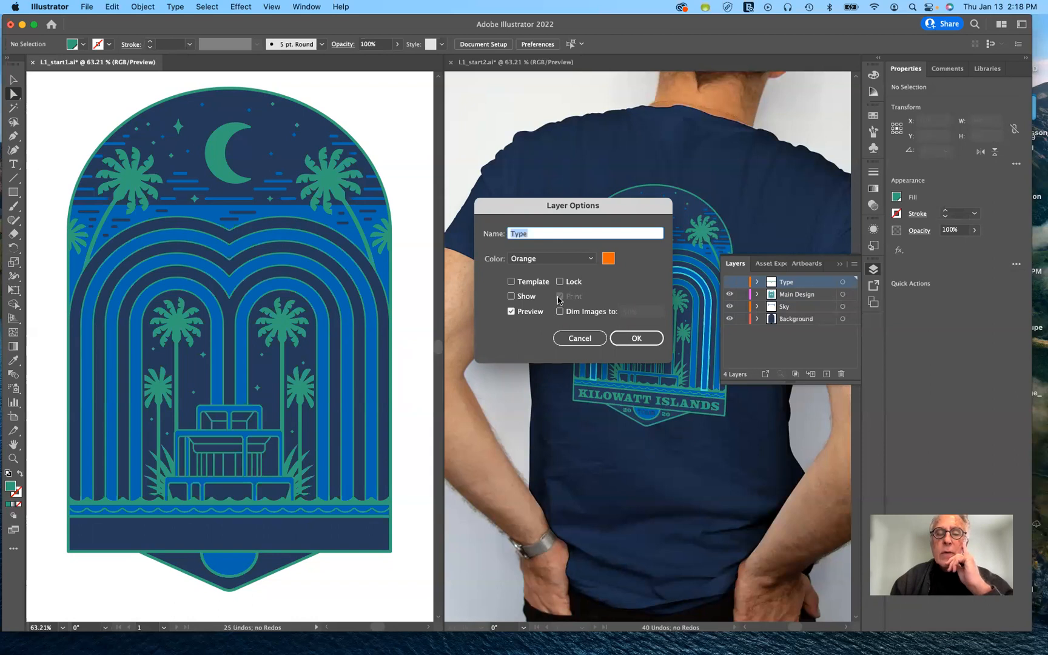
left_click(511, 297)
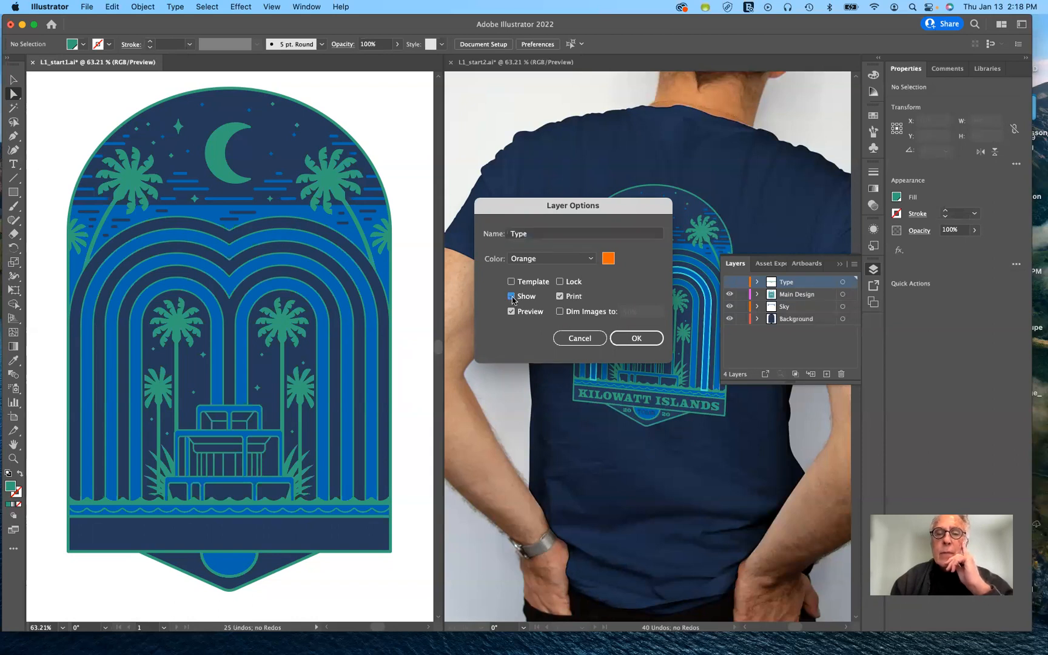
left_click(576, 339)
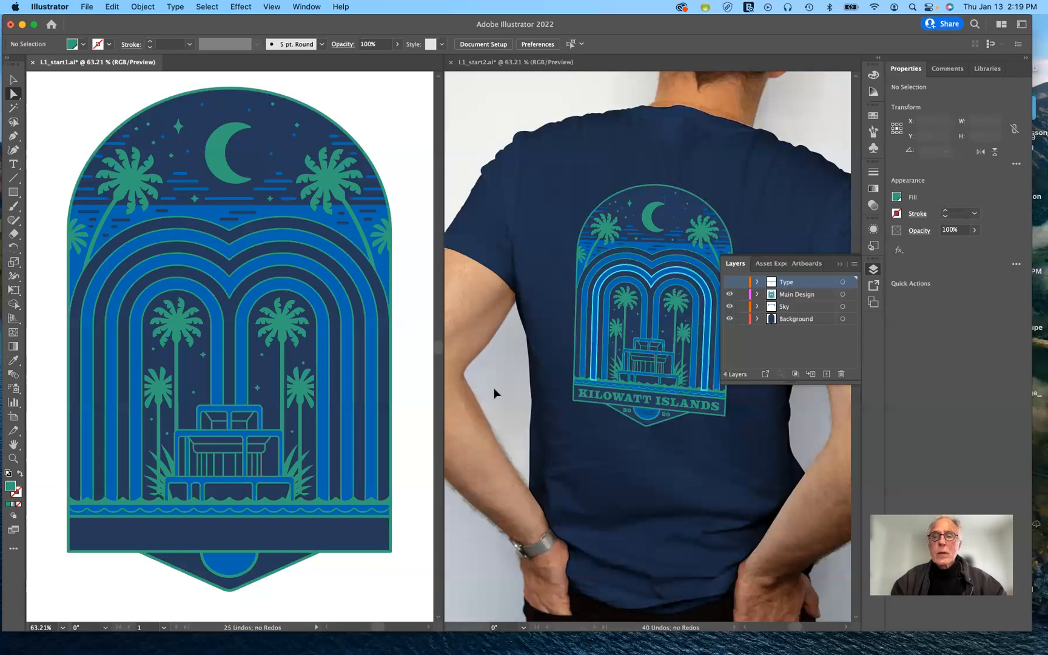
Step: Make L1_start2.ai the active document and show its Opt. Shadows layer
left_click(840, 265)
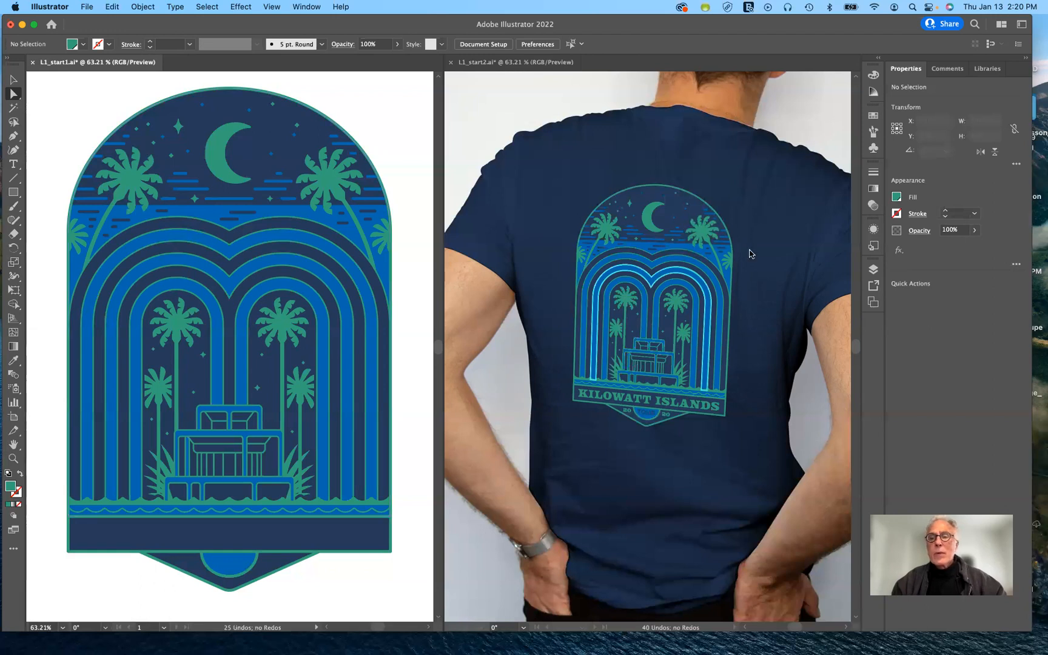
left_click(817, 205)
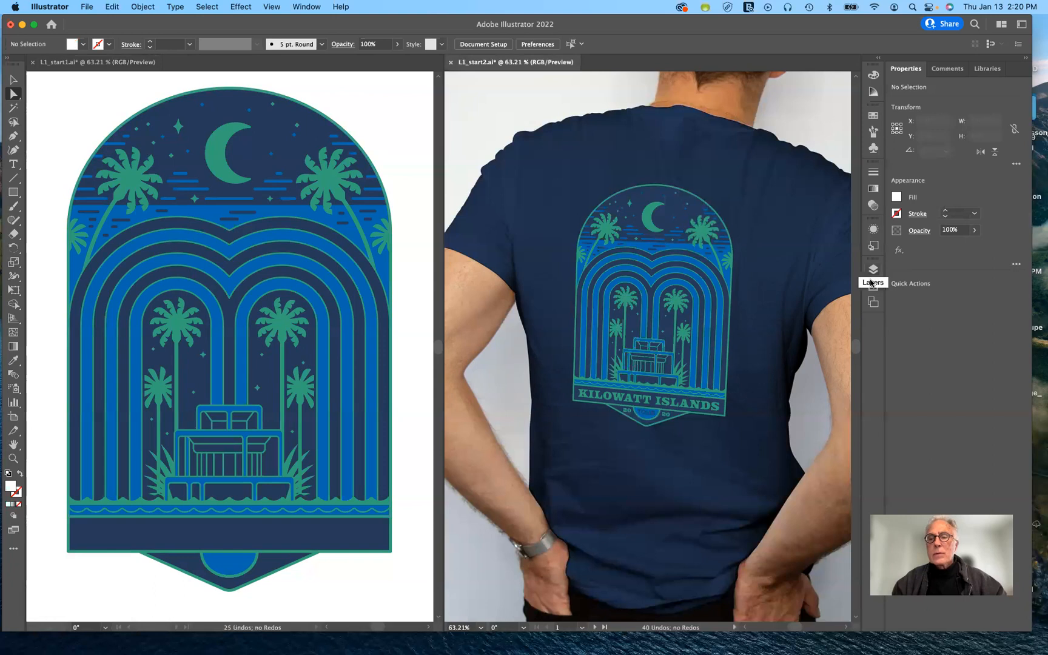
left_click(873, 270)
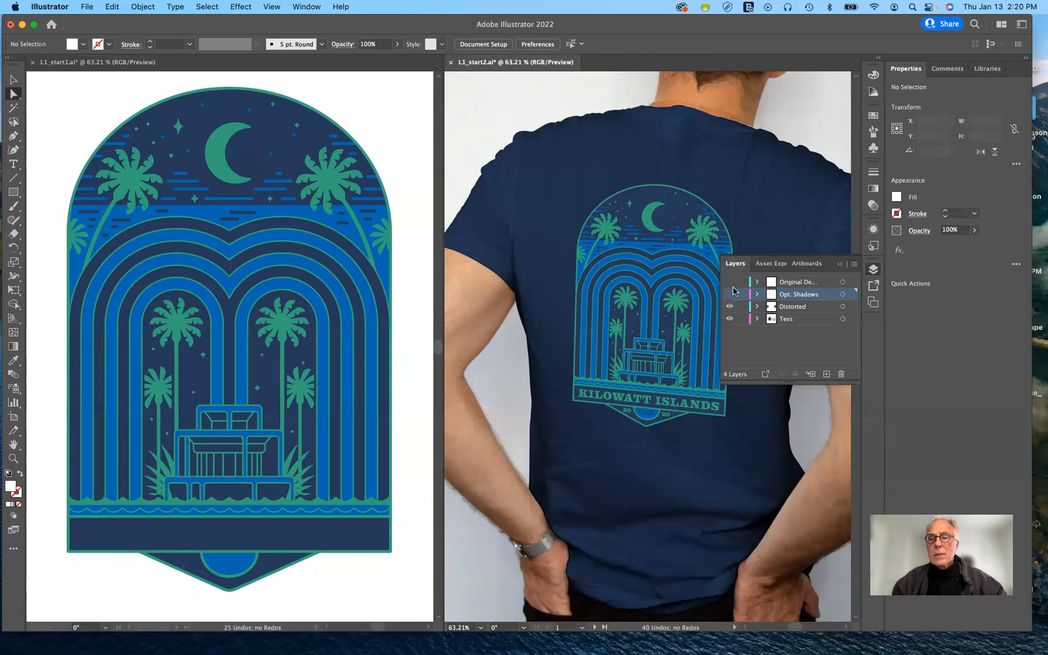
left_click(731, 293)
left_click(730, 306)
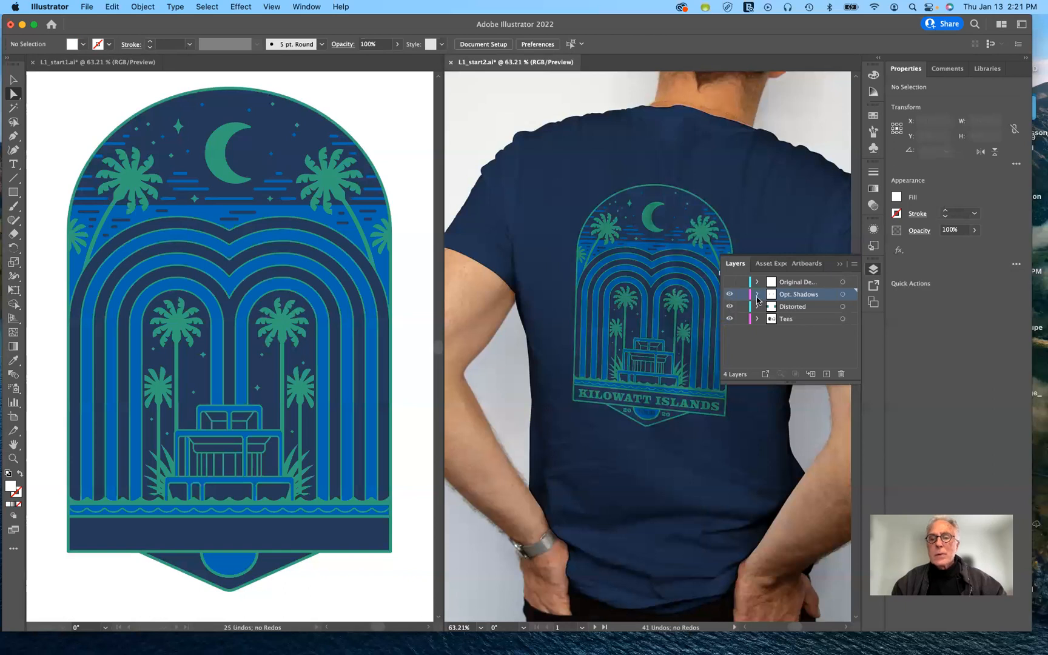
Step: Turn the Tees layer's visibility off and on, and lock the layer
left_click(730, 320)
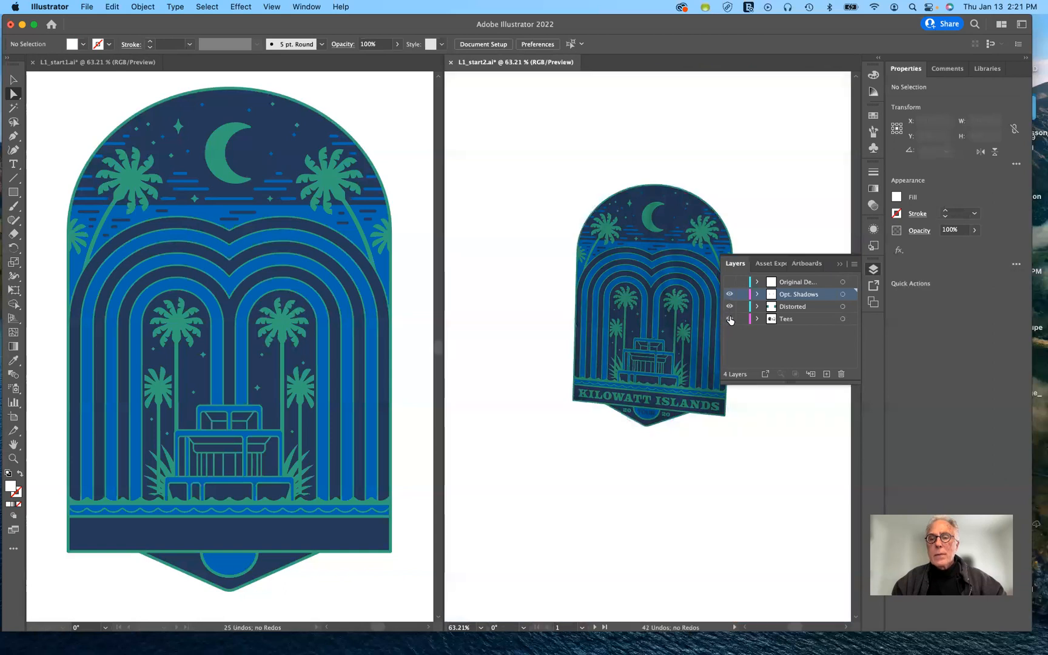
left_click(730, 320)
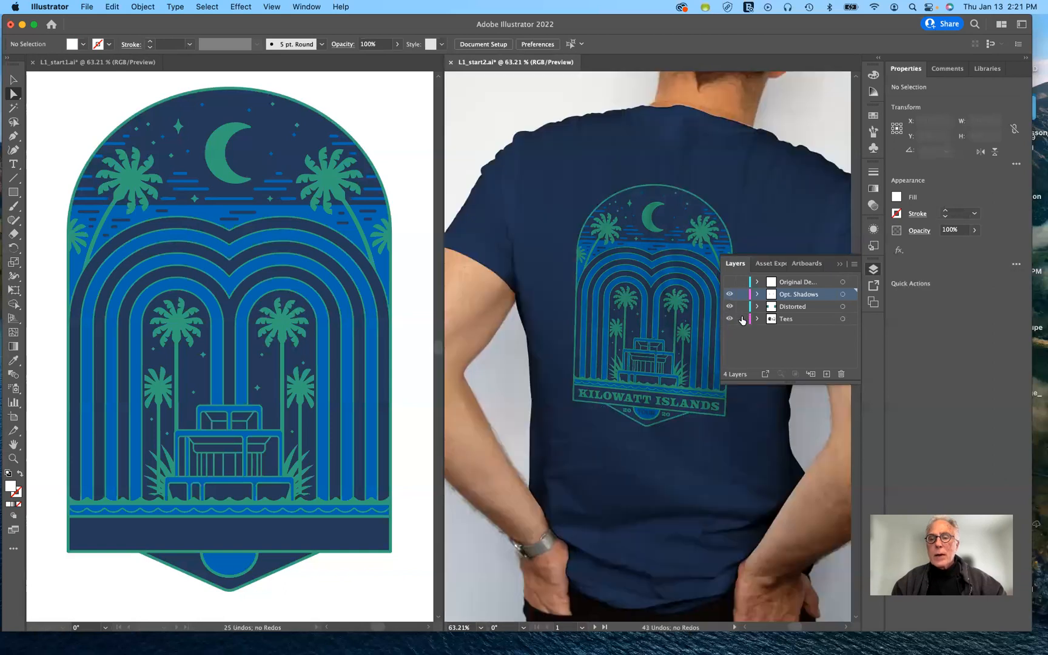
left_click(742, 319)
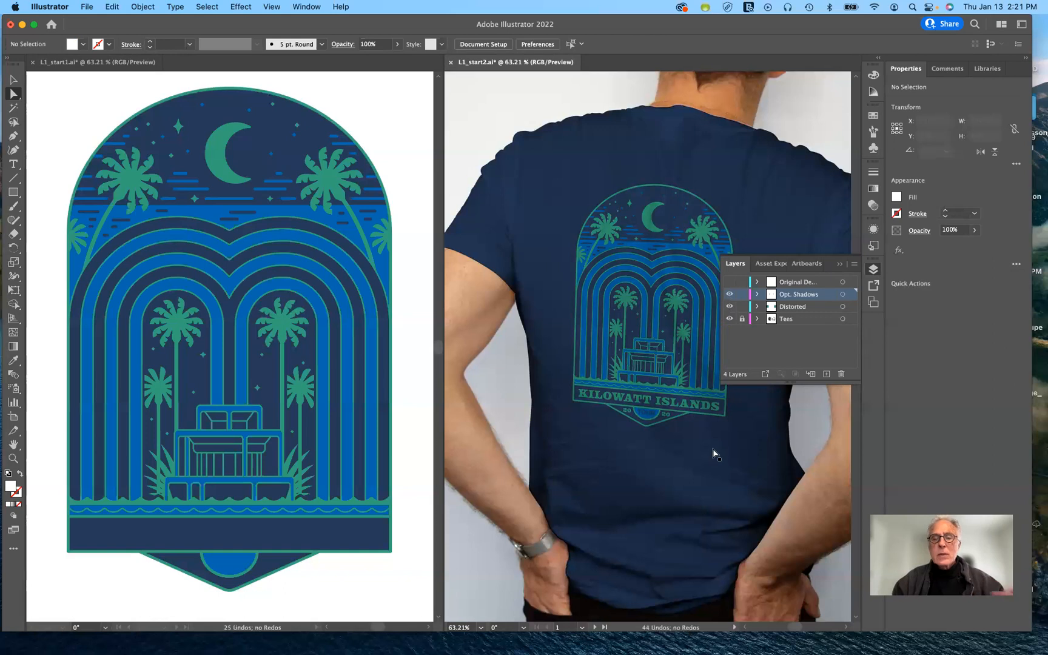
Step: Hide the Distorted layer to reveal the bare shirt, and show it again
left_click(729, 306)
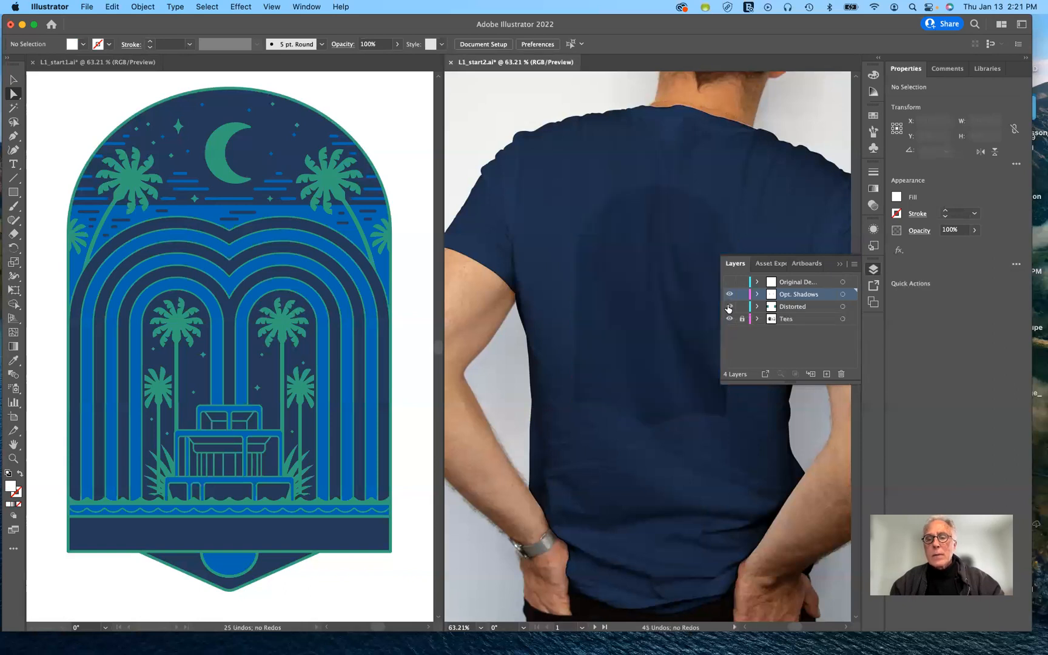
left_click(729, 307)
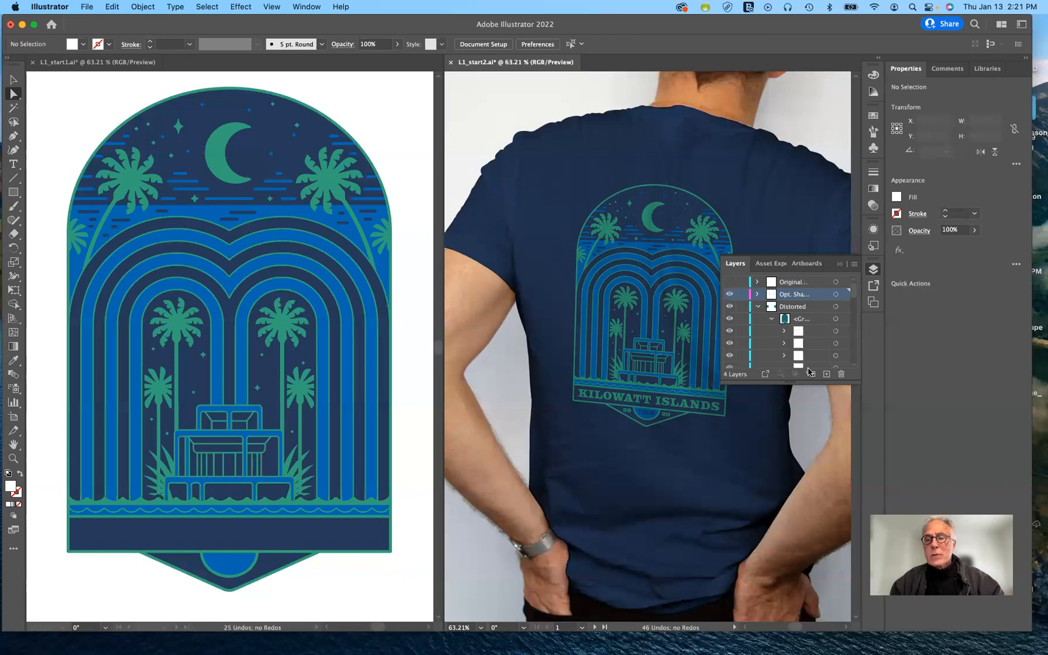
Step: Look through the artwork group inside the Distorted layer of L1_start2.ai, and collapse the layer
left_click(771, 319)
scroll(803, 355, "down", 2)
scroll(800, 355, "up", 3)
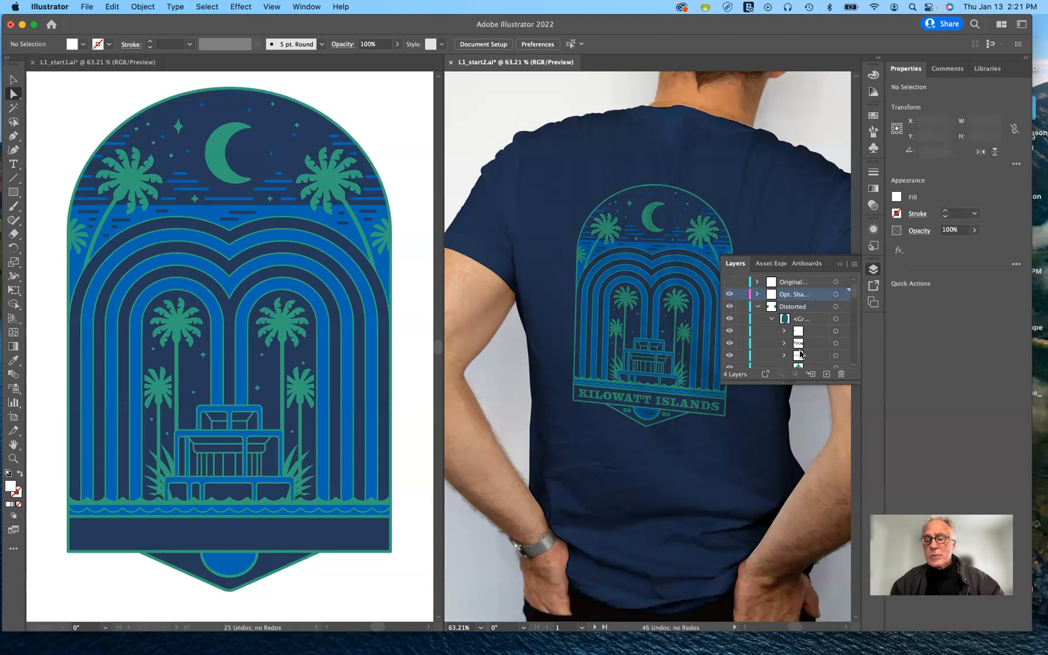
left_click(758, 306)
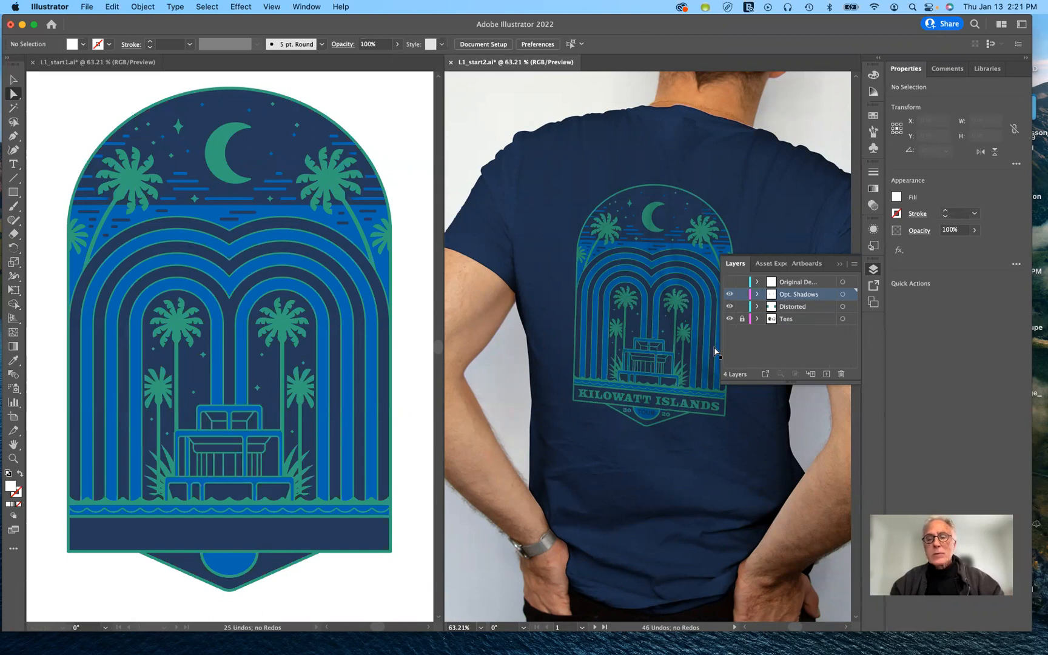
Step: Lock the Distorted and Opt. Shadows layers, keeping the Tees layer locked
left_click(740, 316)
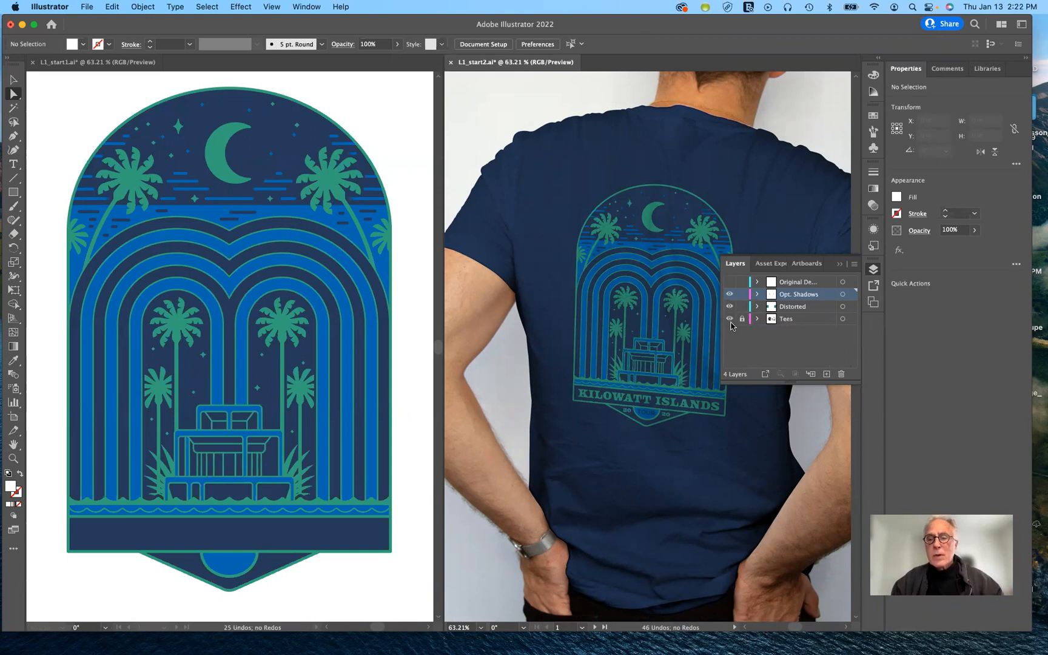
left_click(741, 316)
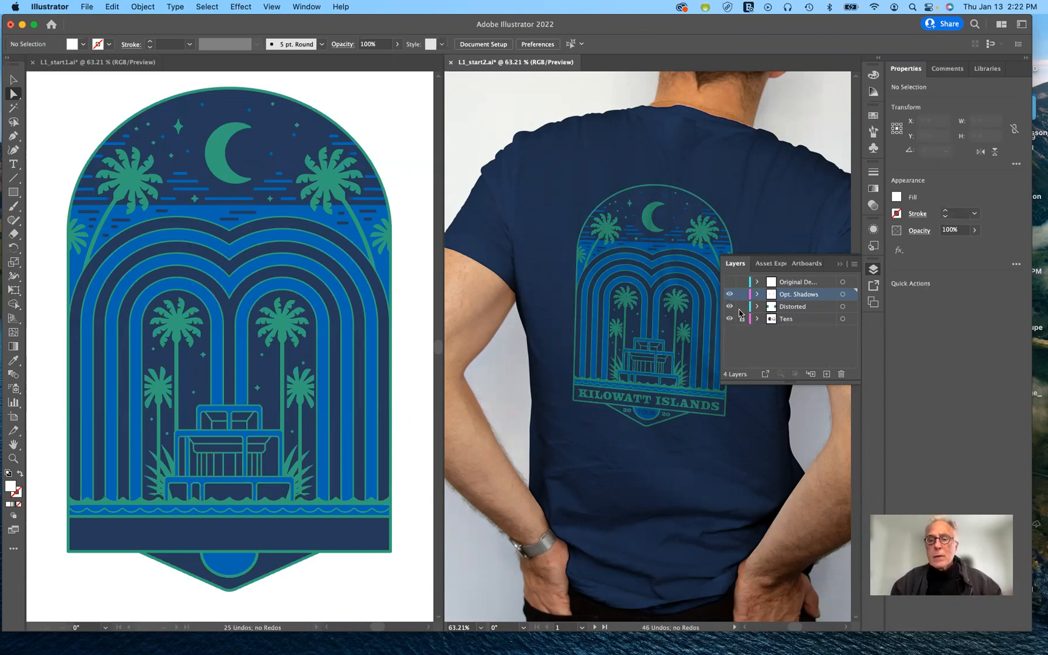
left_click(741, 306)
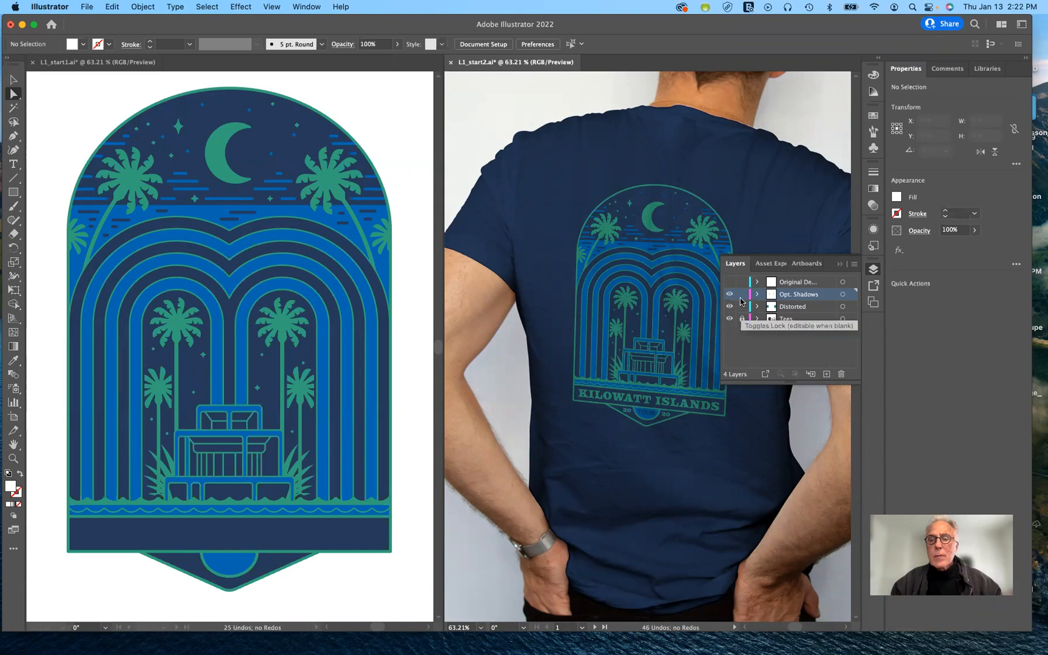
left_click(741, 294)
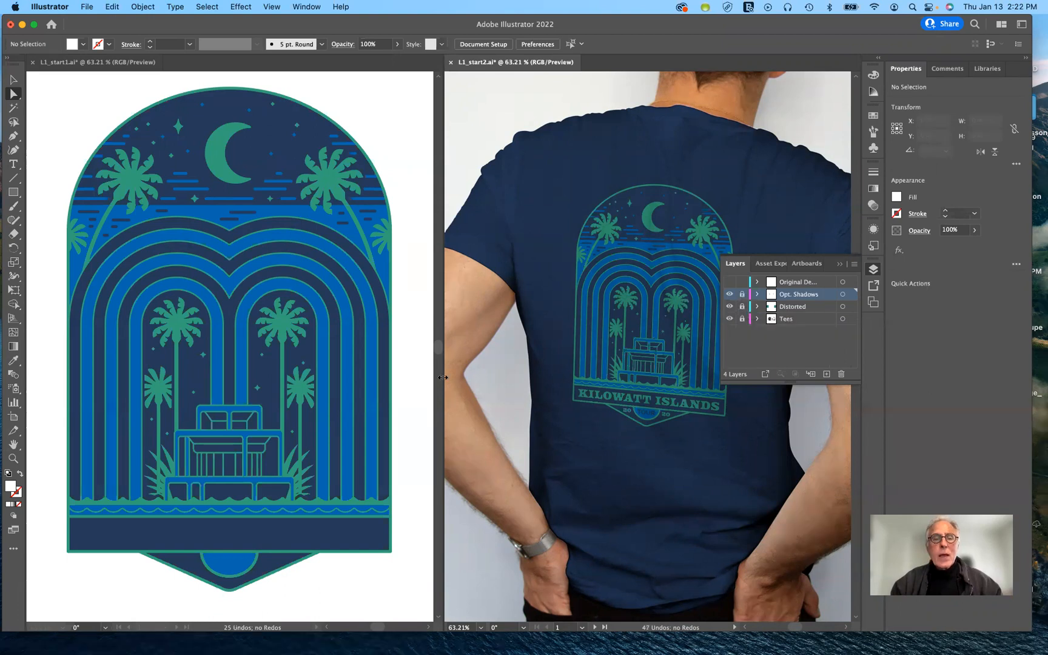
Step: Hide the Distorted layer and make the topmost layer, holding the original design, active
left_click(729, 306)
left_click(730, 306)
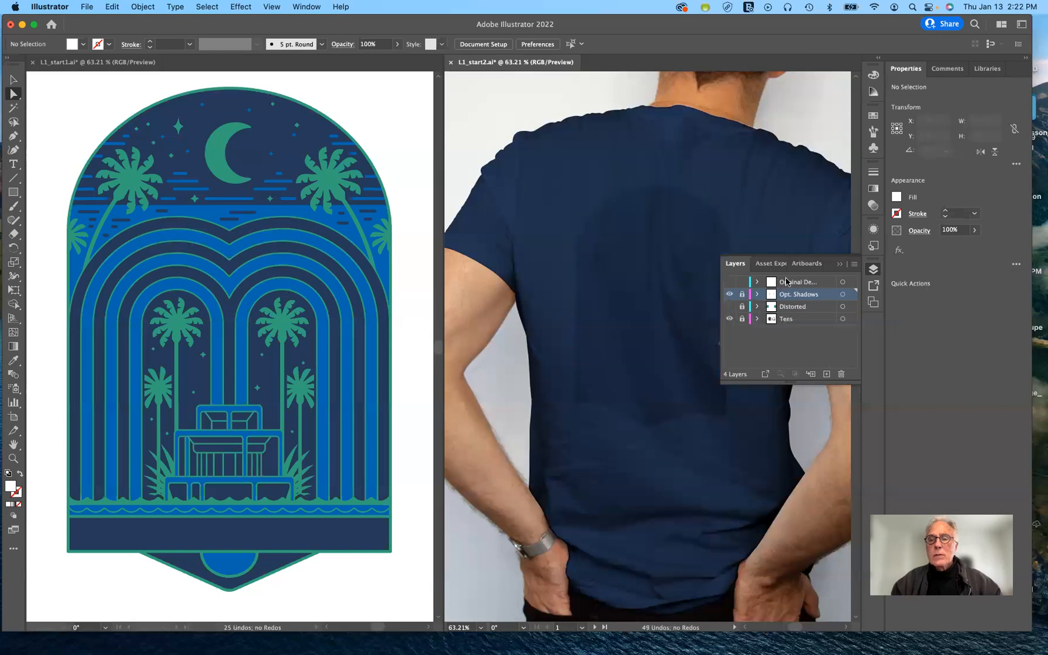
left_click(786, 282)
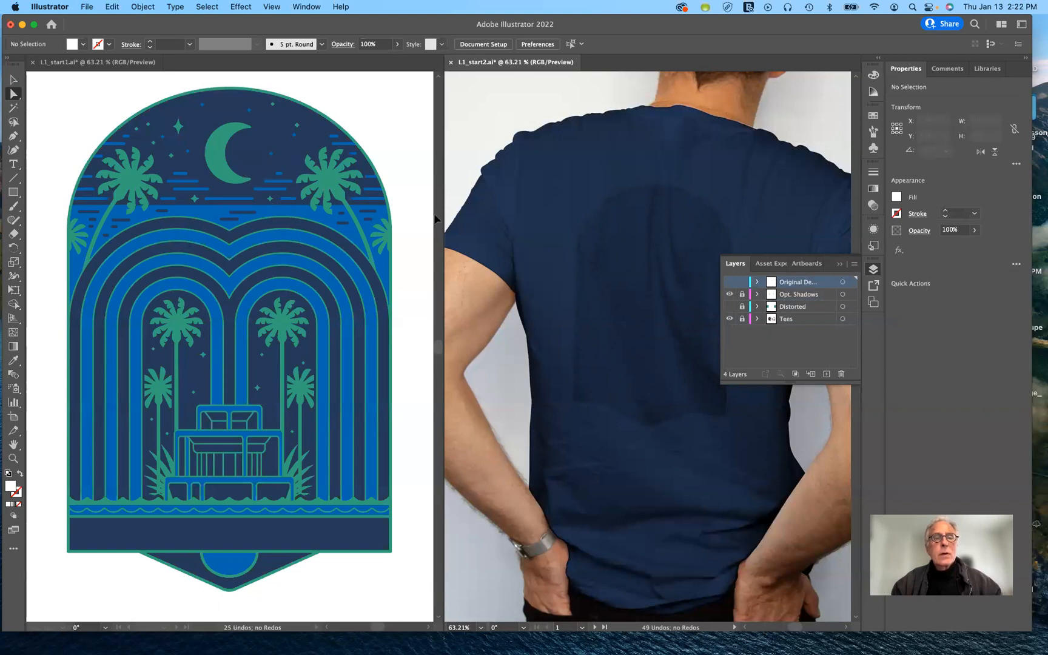
Step: Try copying the Sky layer's shape from L1_start1.ai onto the shirt in L1_start2.ai, and undo it
key("super+grave")
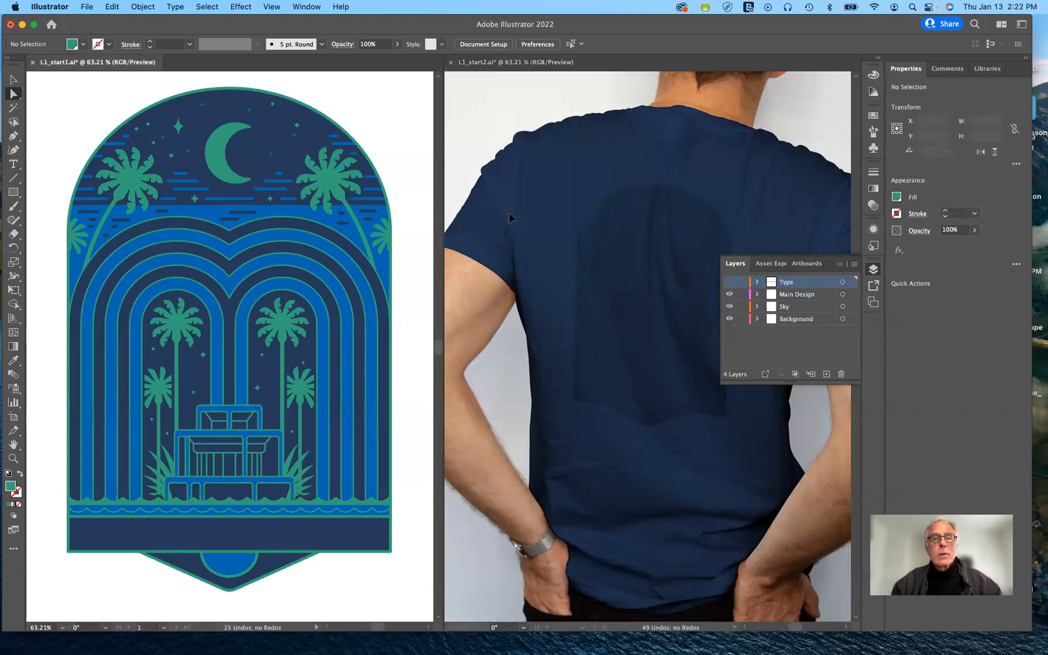
left_click(290, 171)
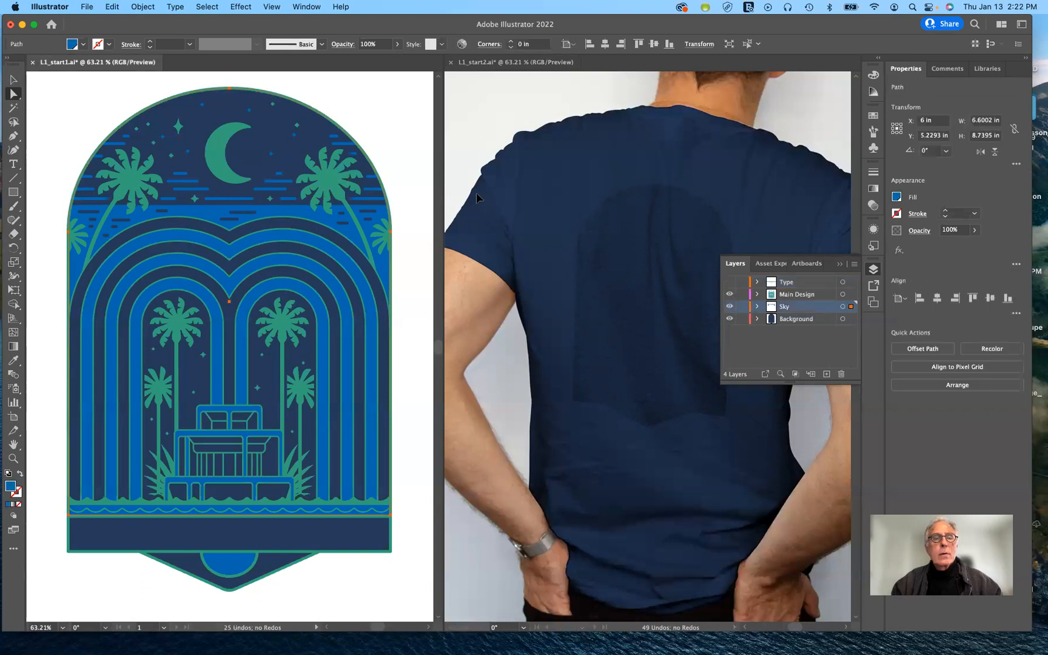
left_click_drag(476, 198, 670, 210)
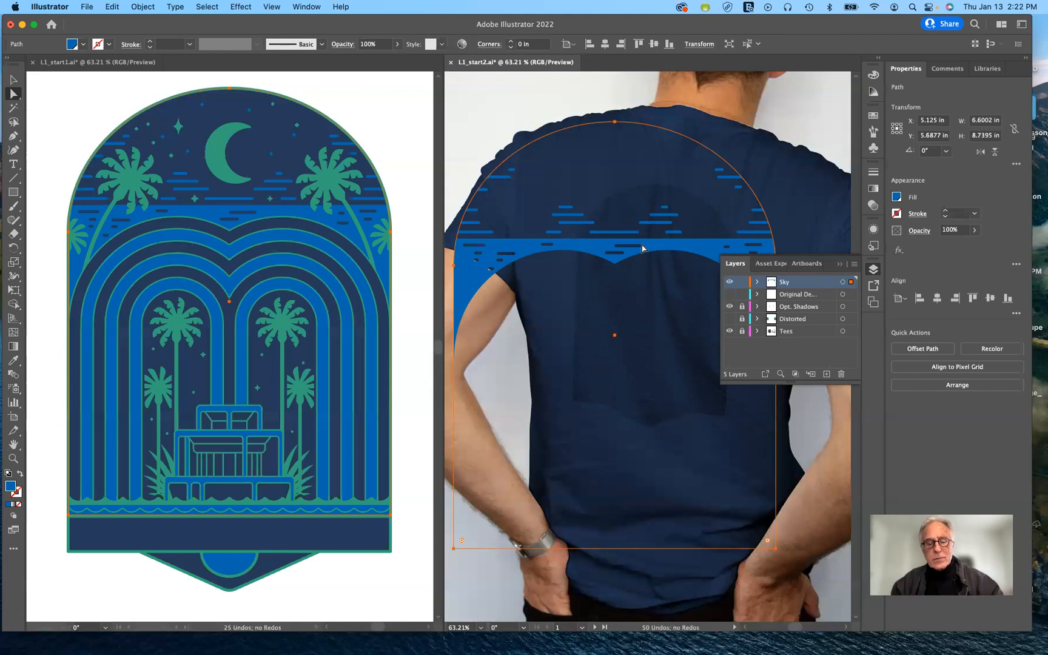
key("super")
key("super+z")
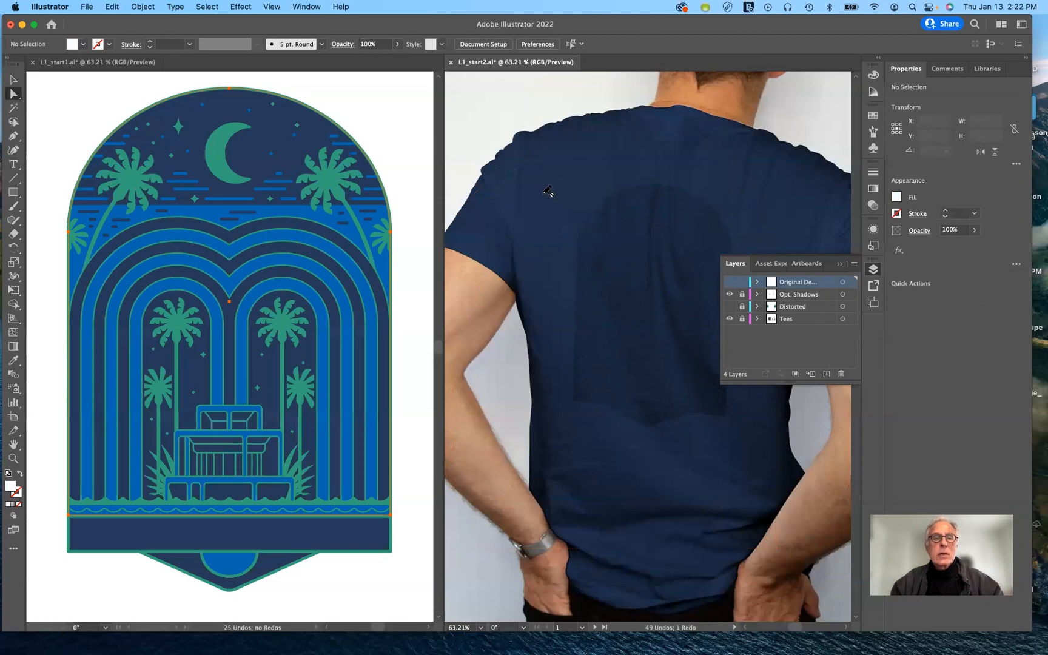
Step: Try moving the sky shape within L1_start1.ai to about X 7.75 in, Y 4.58 in, and undo the move
left_click(270, 138)
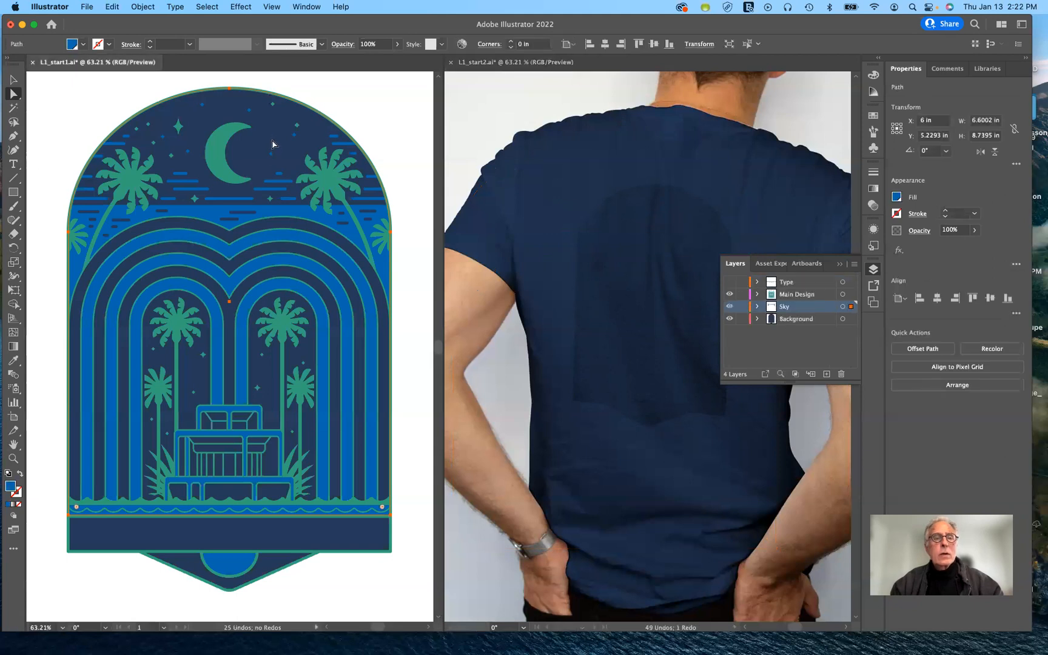
left_click_drag(302, 126, 357, 104)
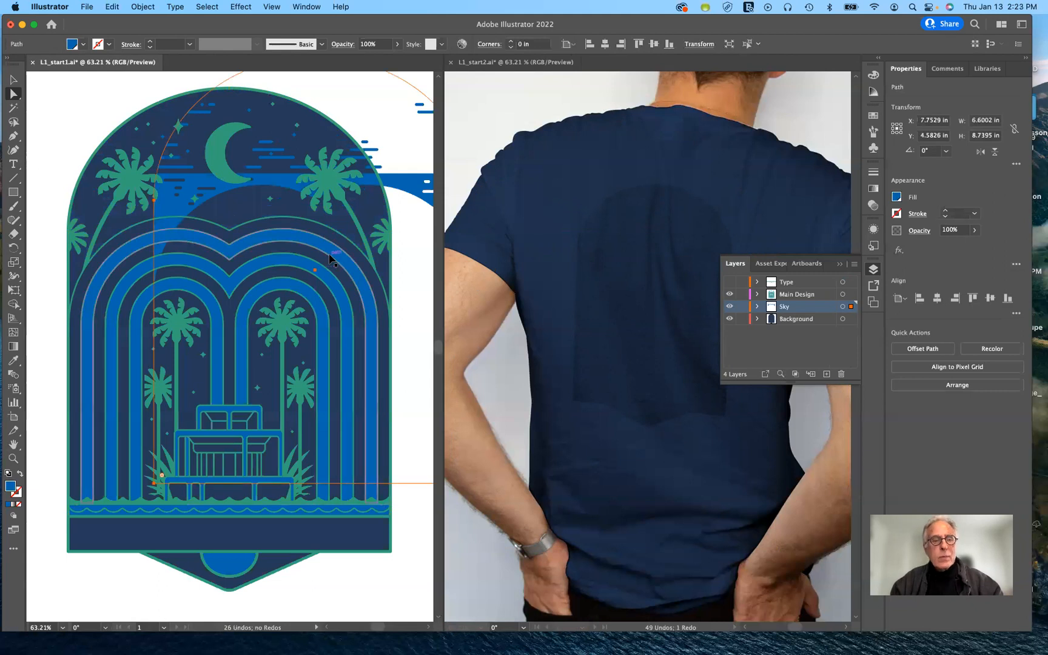
key("super+z")
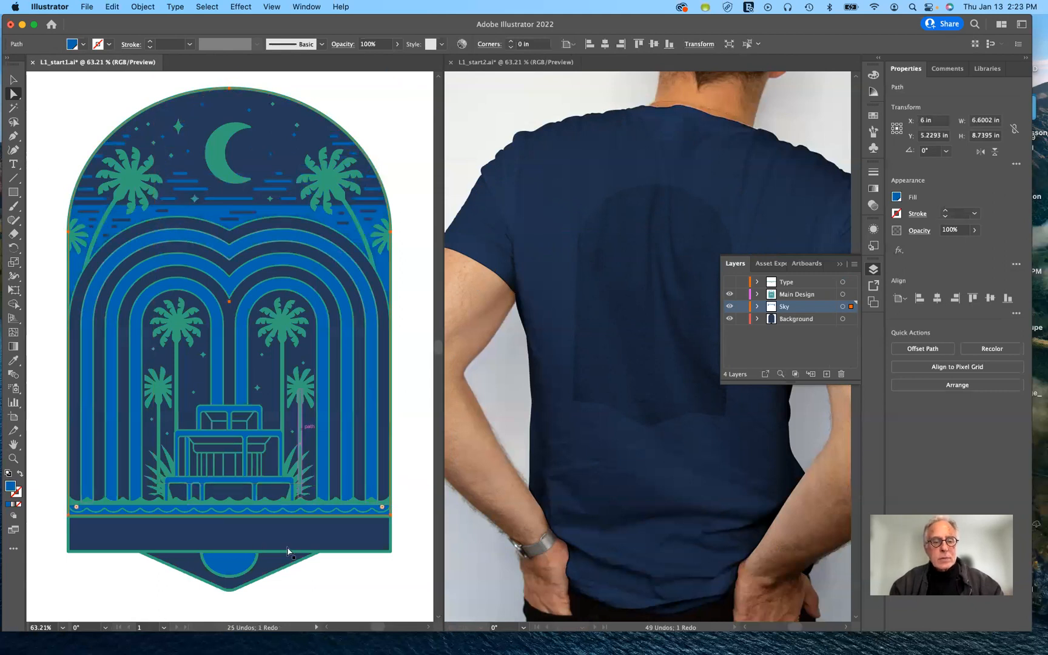
Step: Try moving the dark blue background shape to about X 8.13 in, Y 5.24 in, and undo the move
left_click(291, 542)
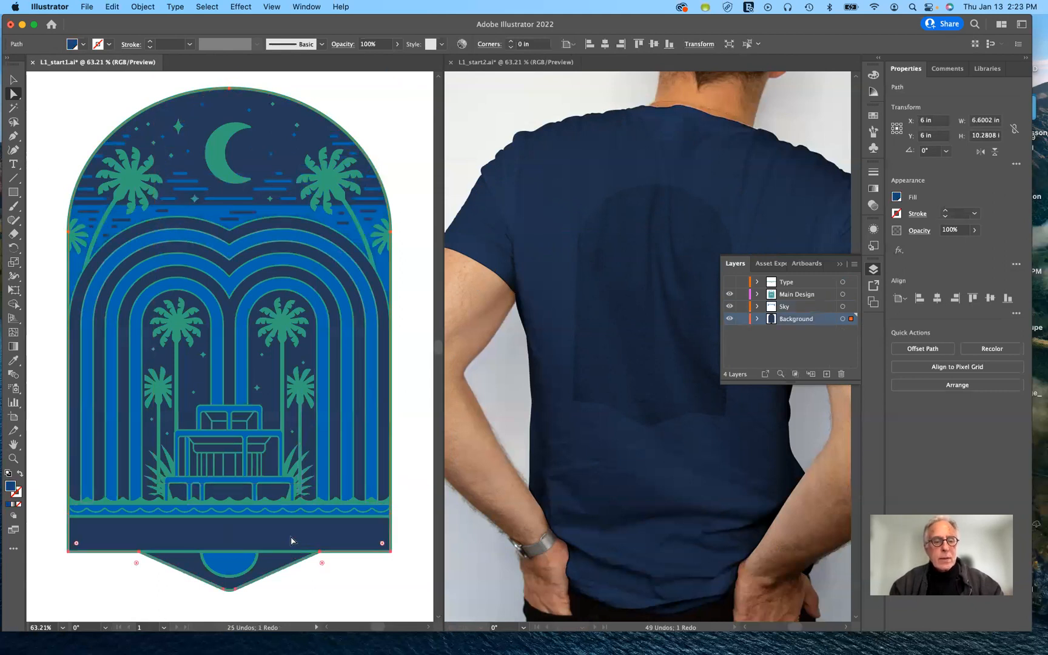
left_click_drag(294, 532, 347, 504)
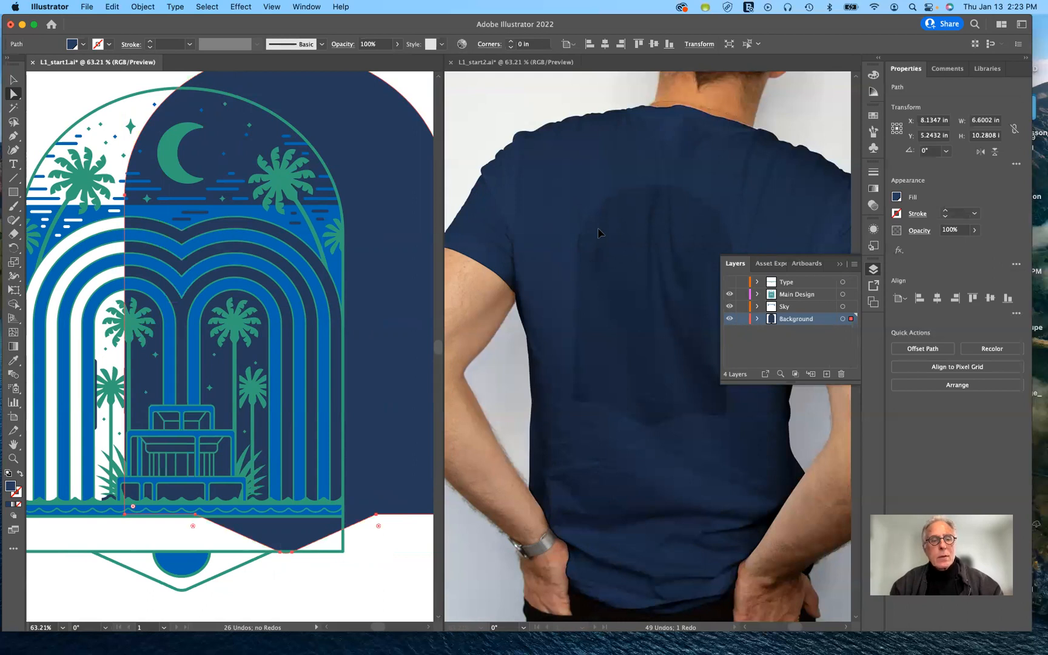
key("super+z")
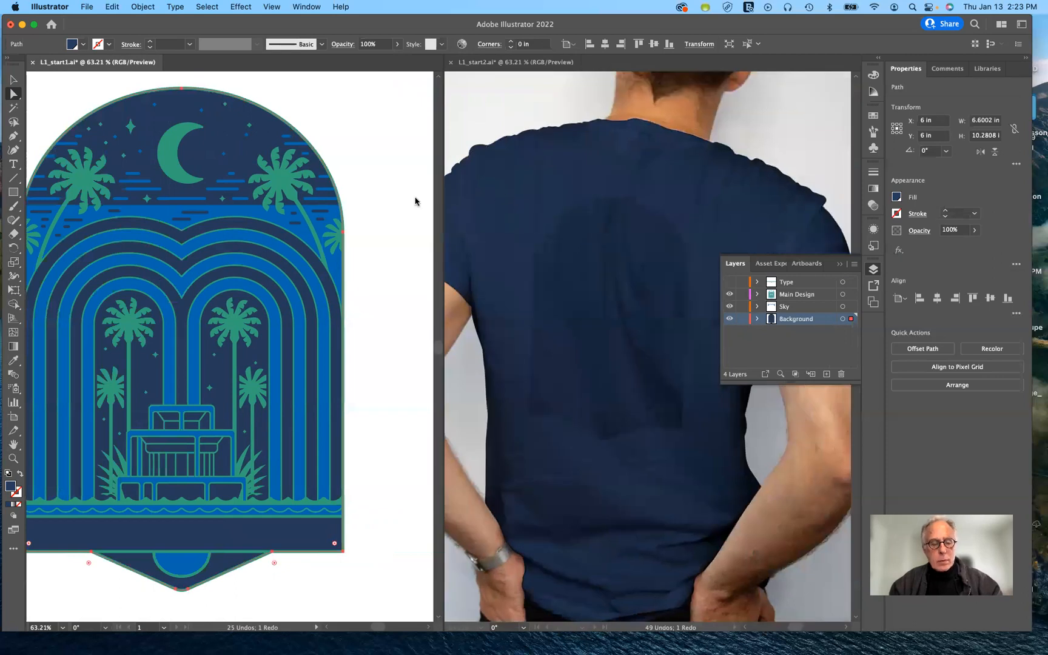
Step: Select all the artwork in L1_start1.ai and remove the background shape from the selection
key("super+a")
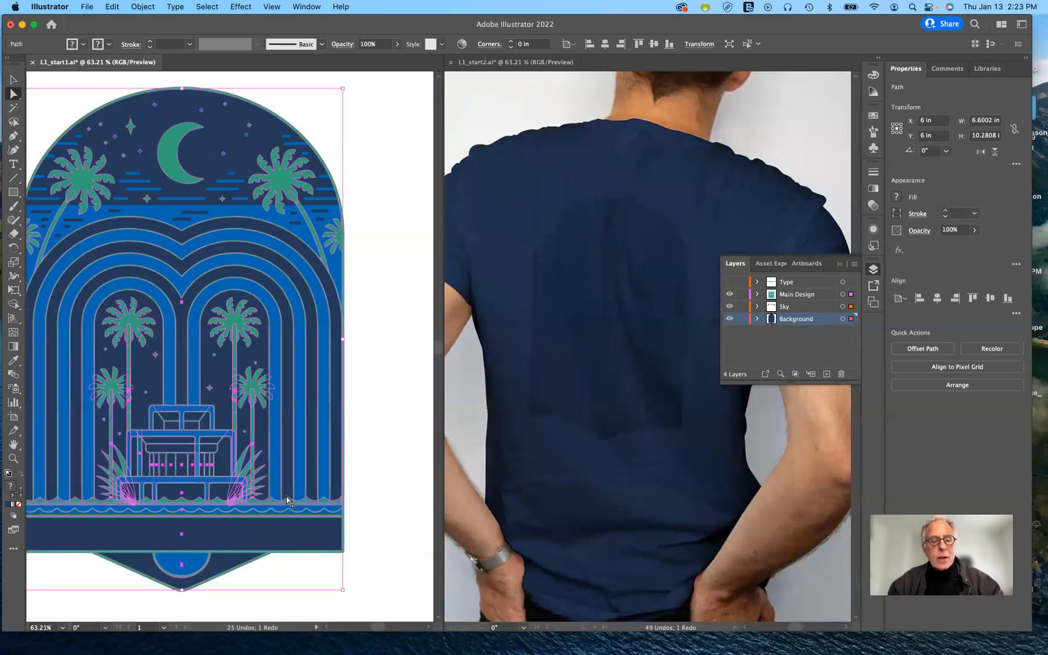
key("super+a")
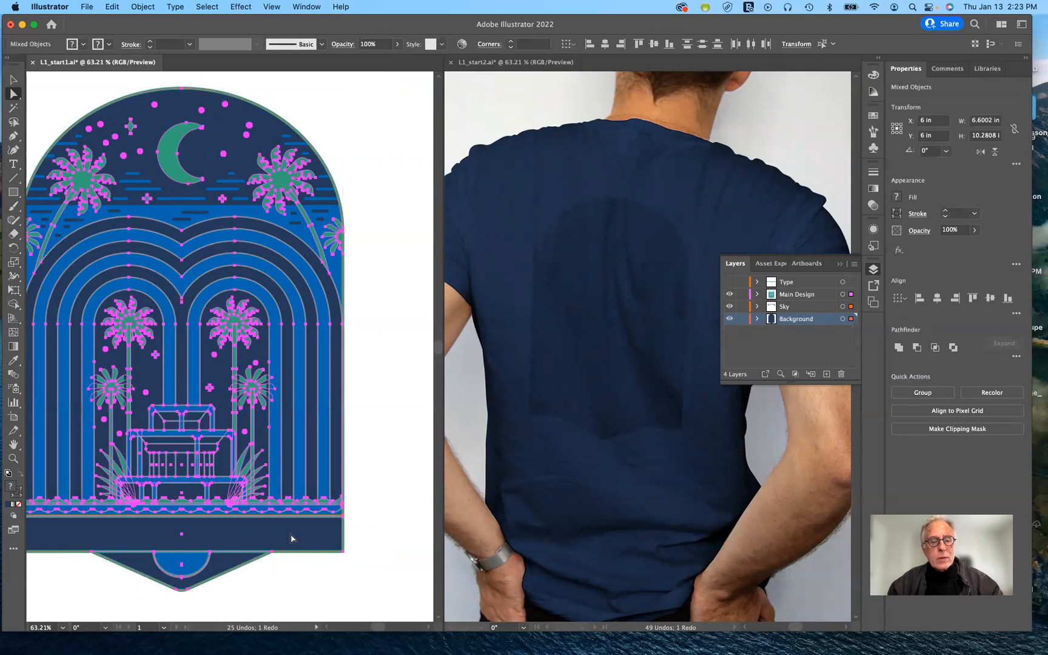
left_click(292, 539, "shift")
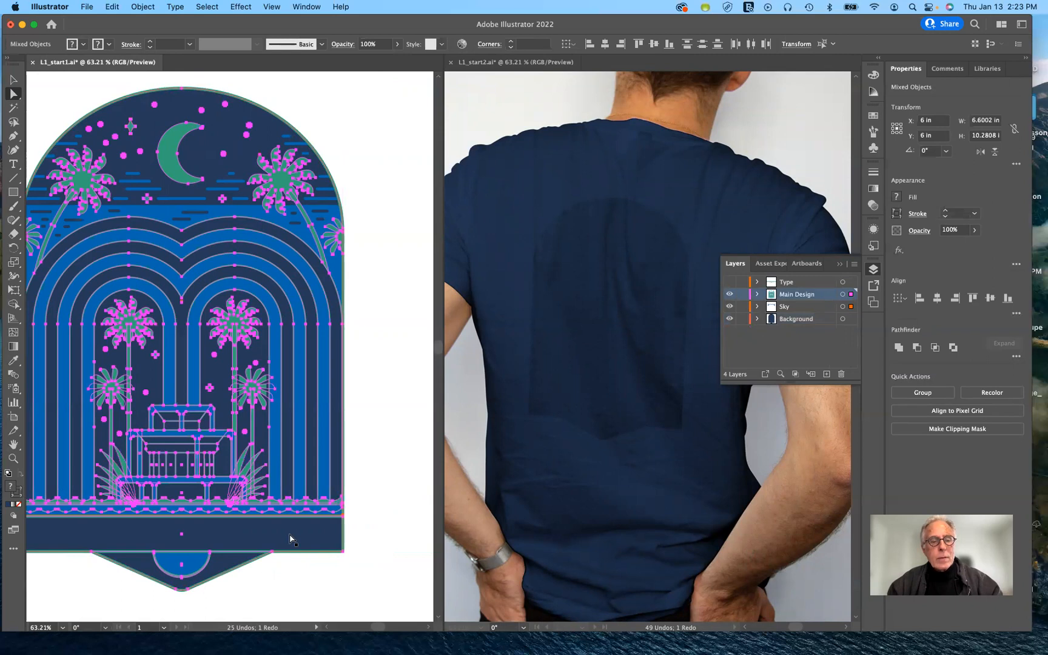
key("super+h")
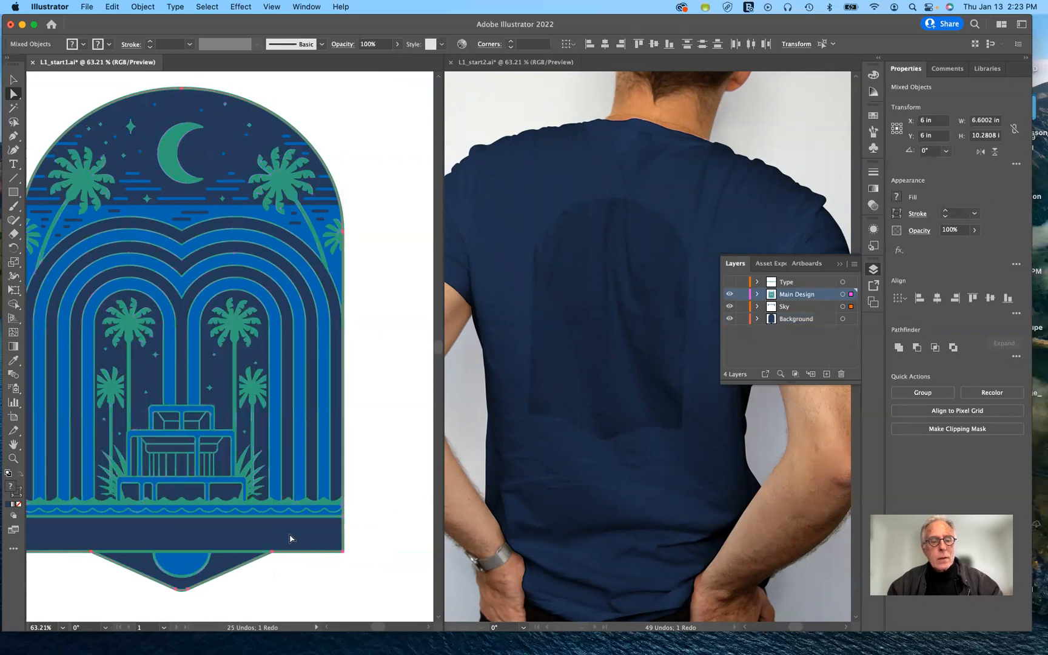
Step: Select all the artwork again, exclude the background shape using the Selection tool, and clear the selection
left_click(290, 538)
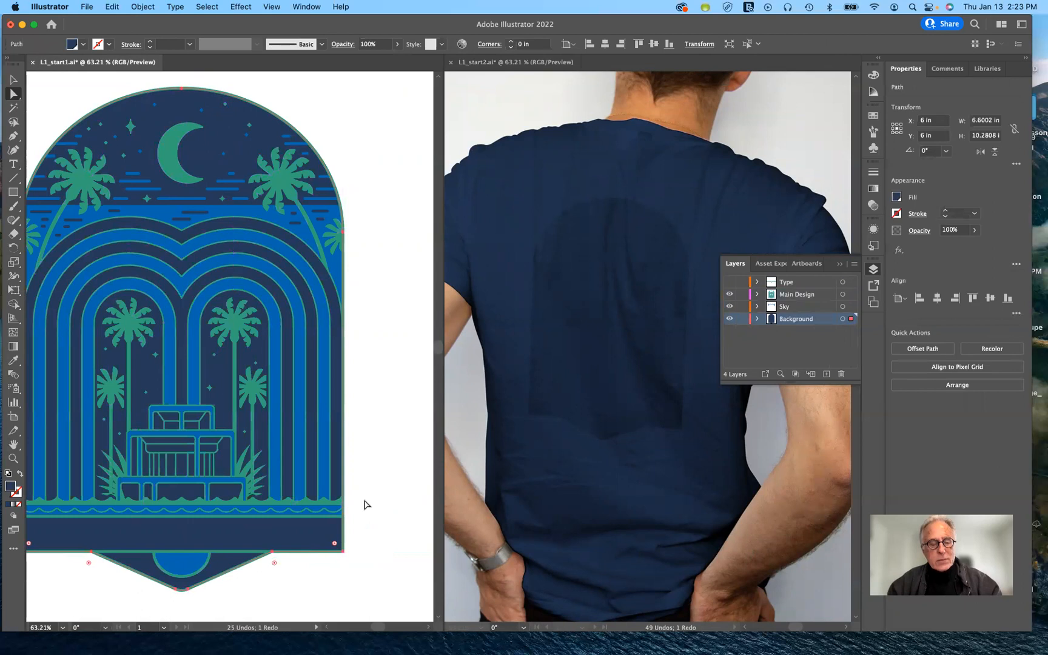
key("super+a")
key("super+h")
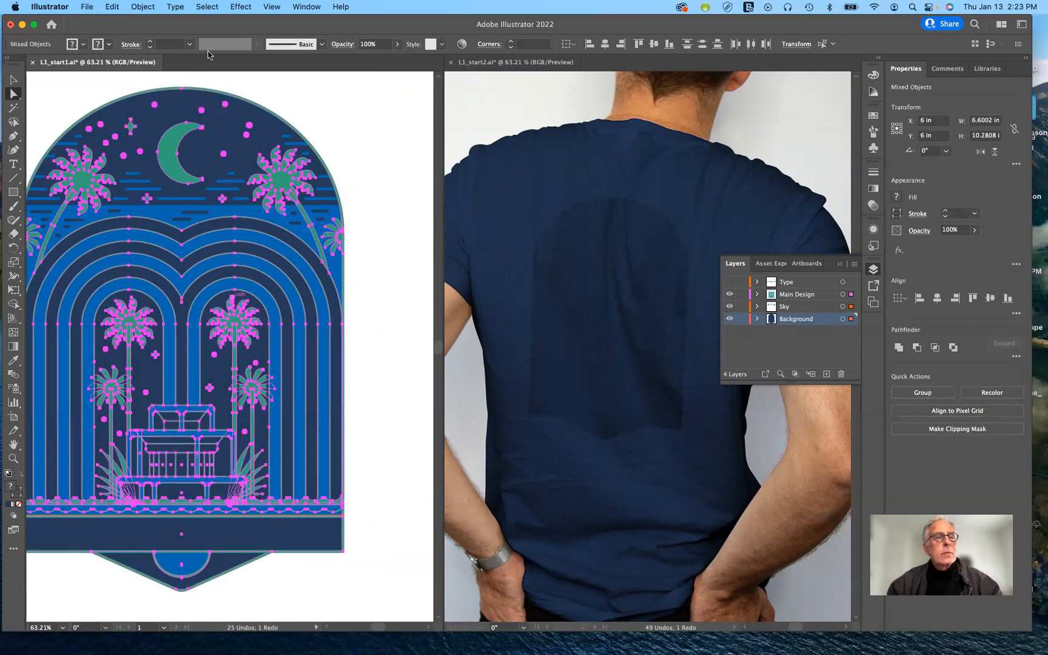
key("v")
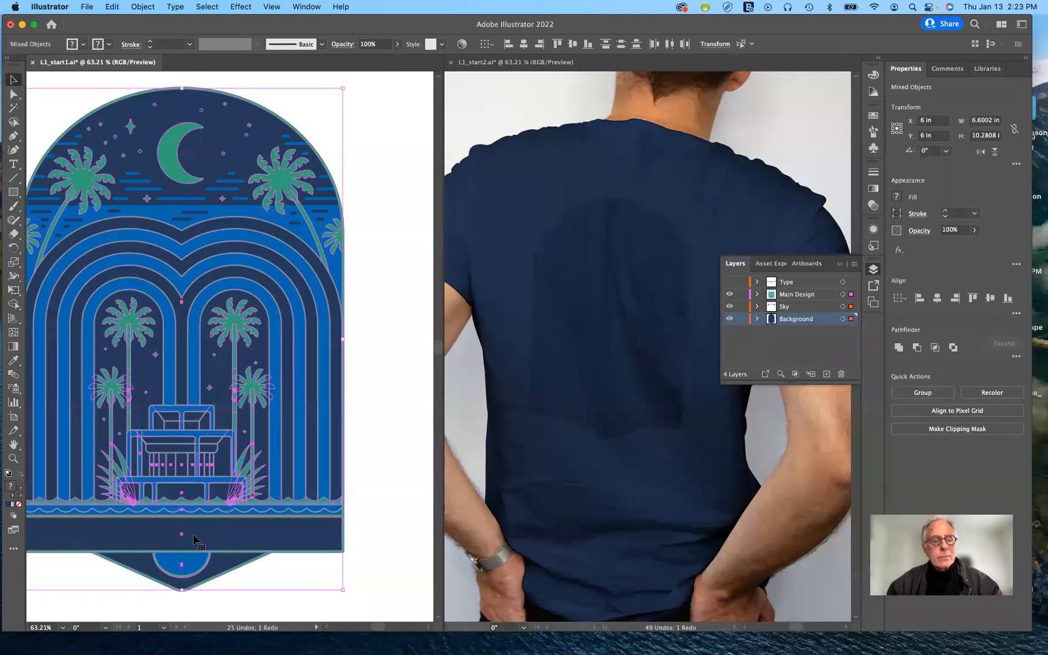
left_click(308, 540, "shift")
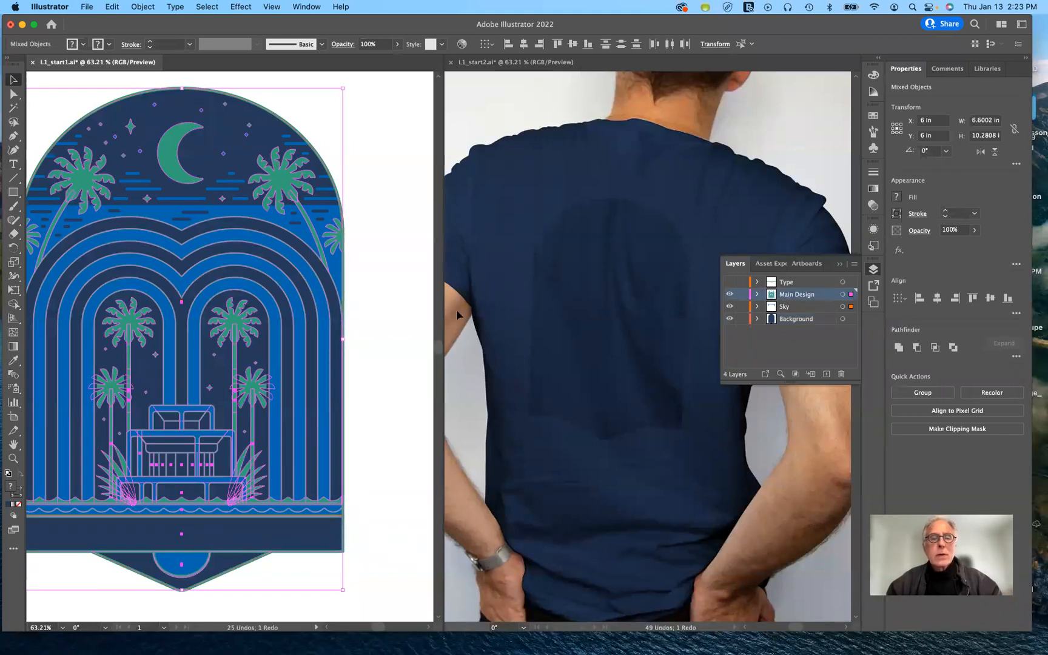
left_click(391, 329)
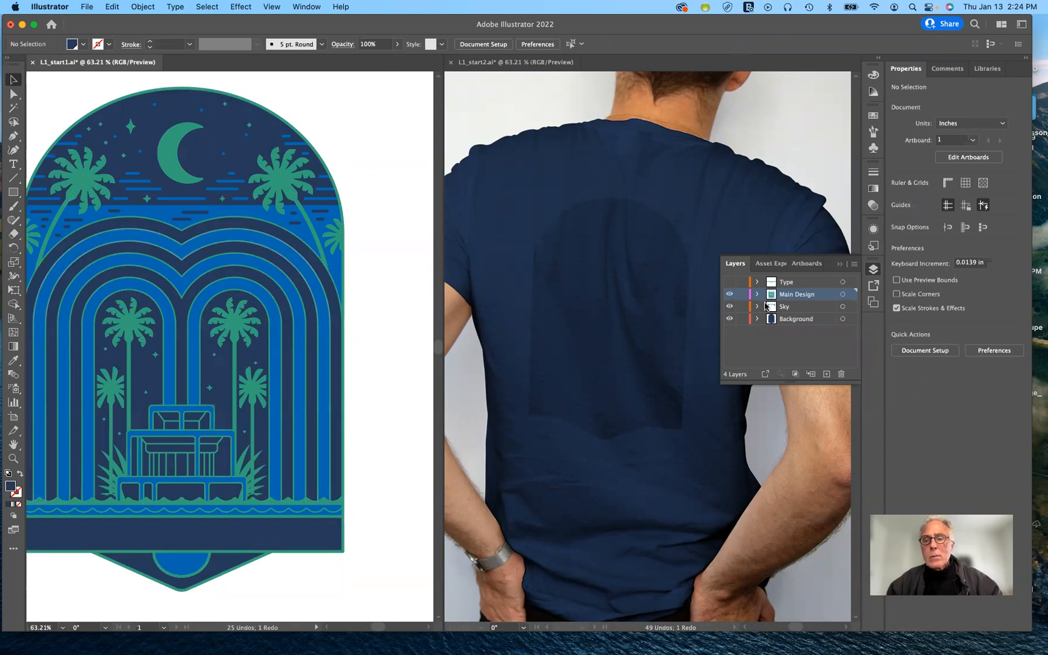
Step: Select the background shape, try moving it as a whole to about X 7.43 in, Y 5.74 in, and undo the move
left_click(728, 306)
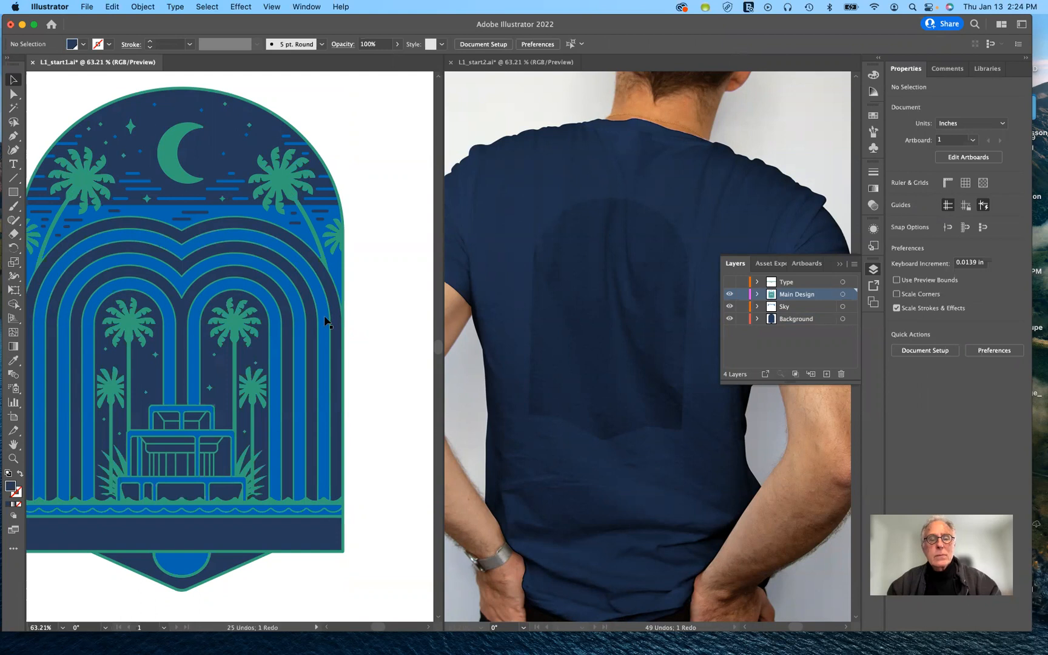
left_click(316, 536)
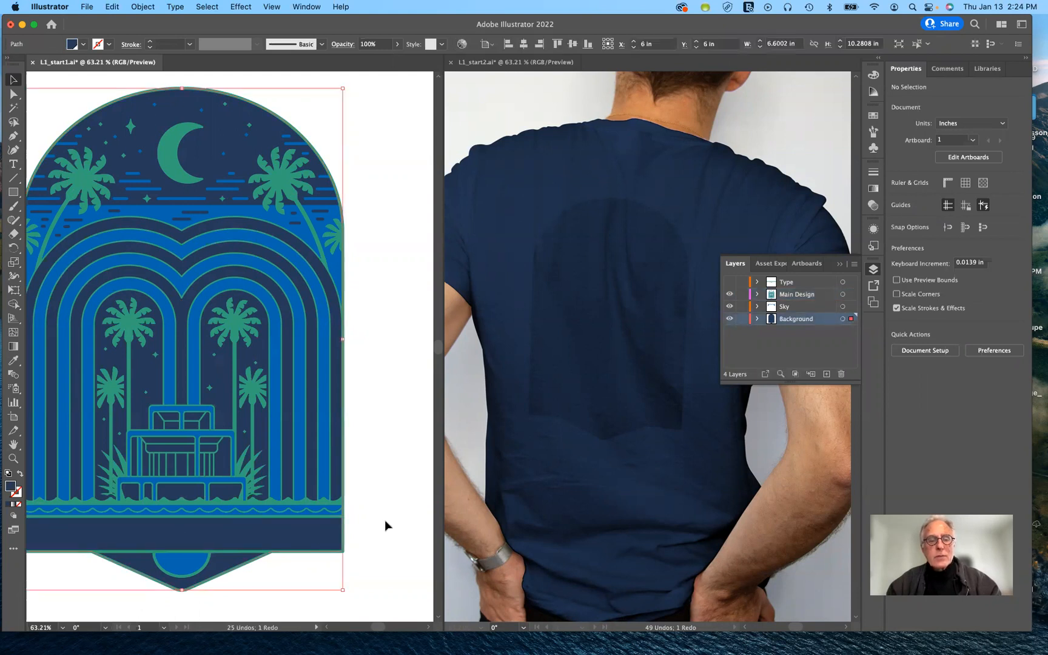
key("Right")
key("Right")
key("Right")
key("Right")
left_click_drag(316, 537, 385, 520)
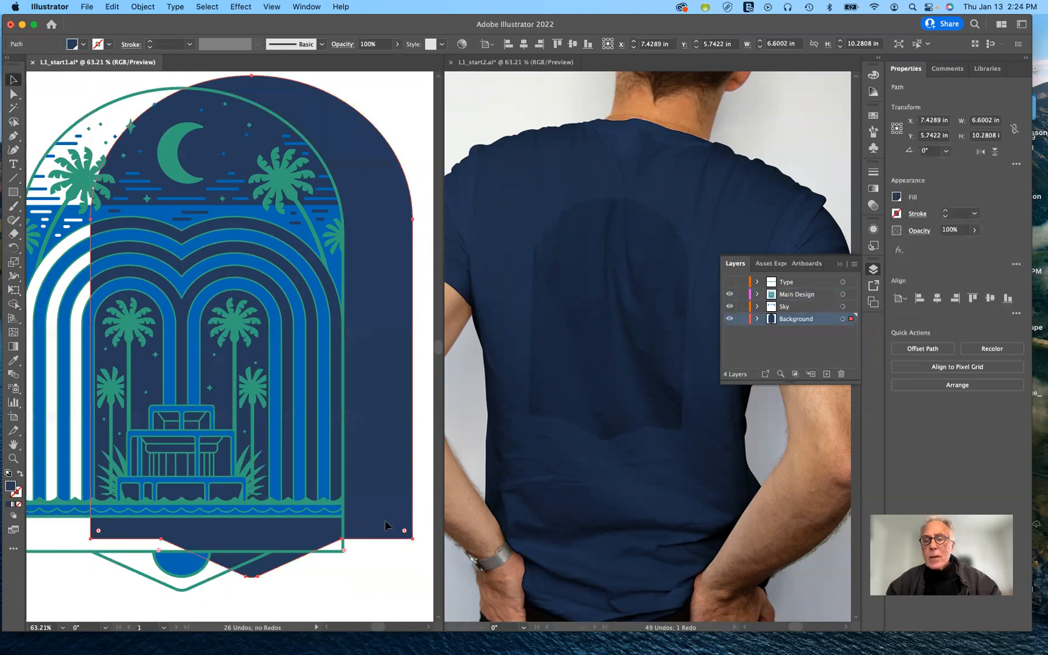
key("super+z")
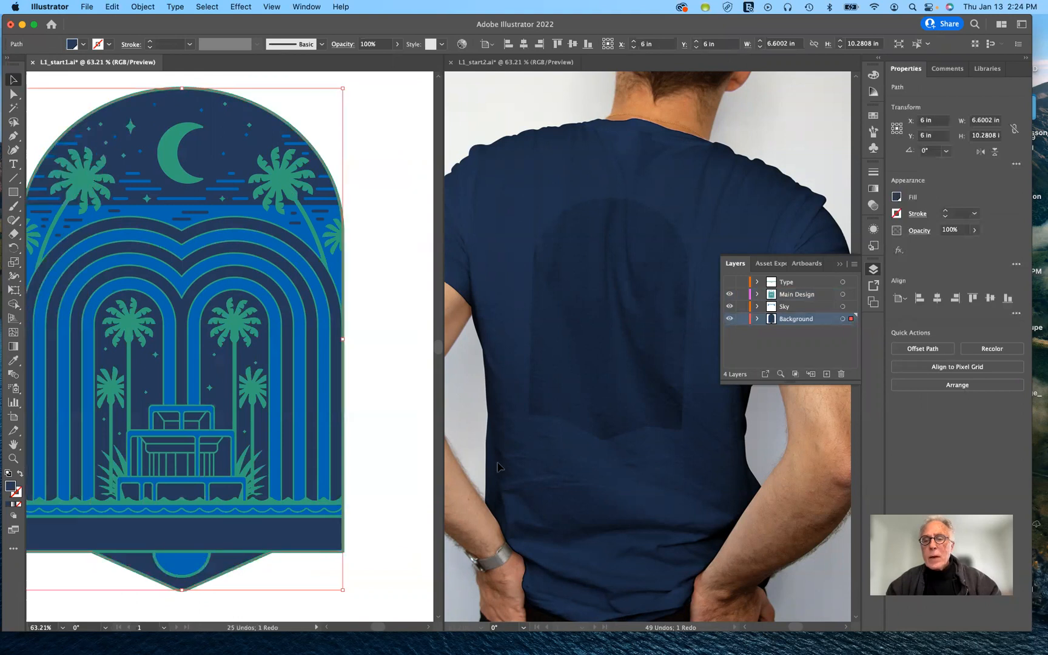
Step: Expand and lock the Background layer, and select all the artwork on the unlocked layers
left_click(756, 319)
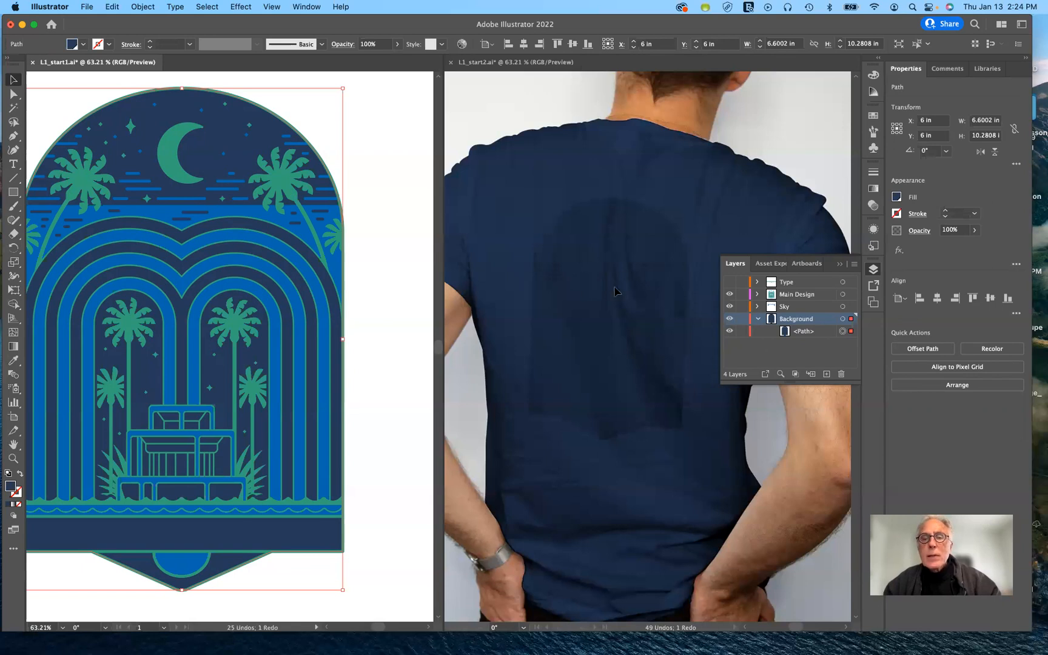
left_click(742, 319)
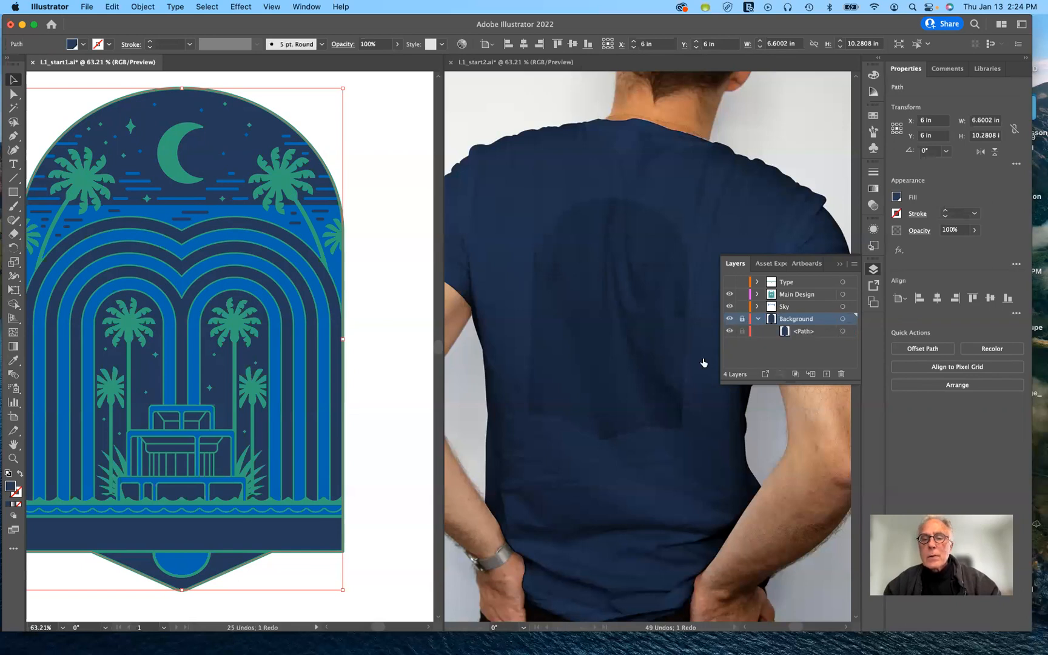
left_click(365, 383)
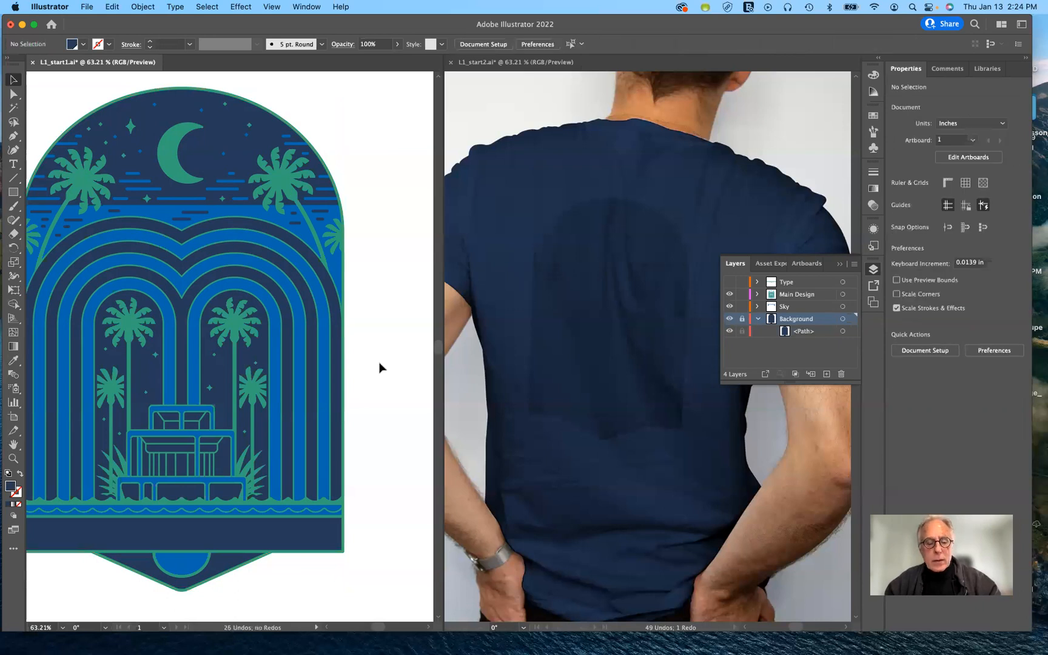
key("super+a")
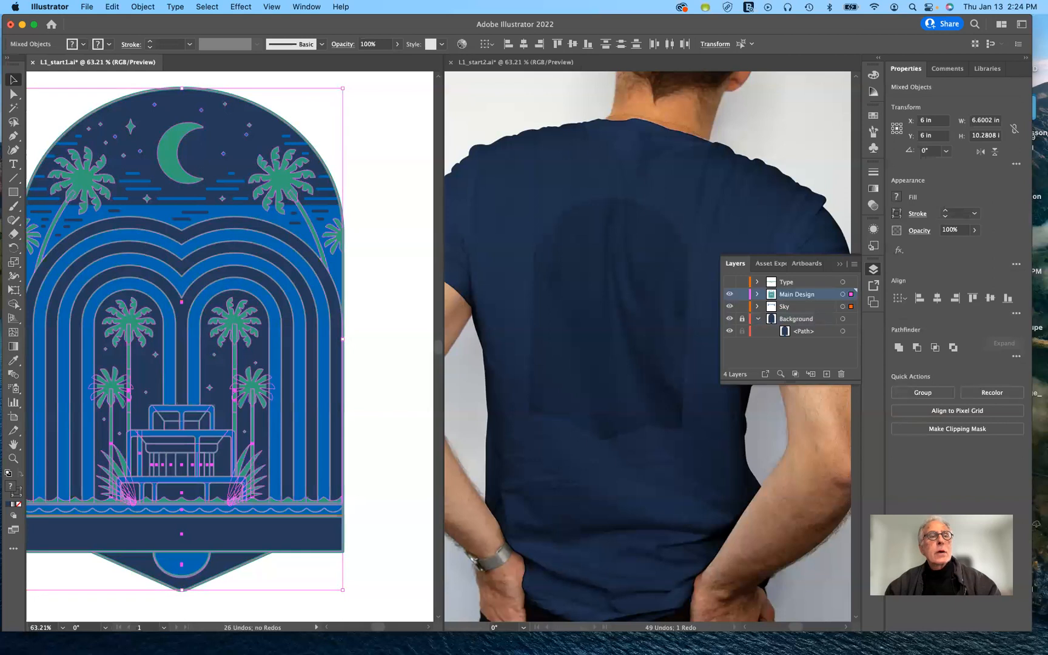
Step: Group all the selected artwork in L1_start1.ai
left_click(143, 7)
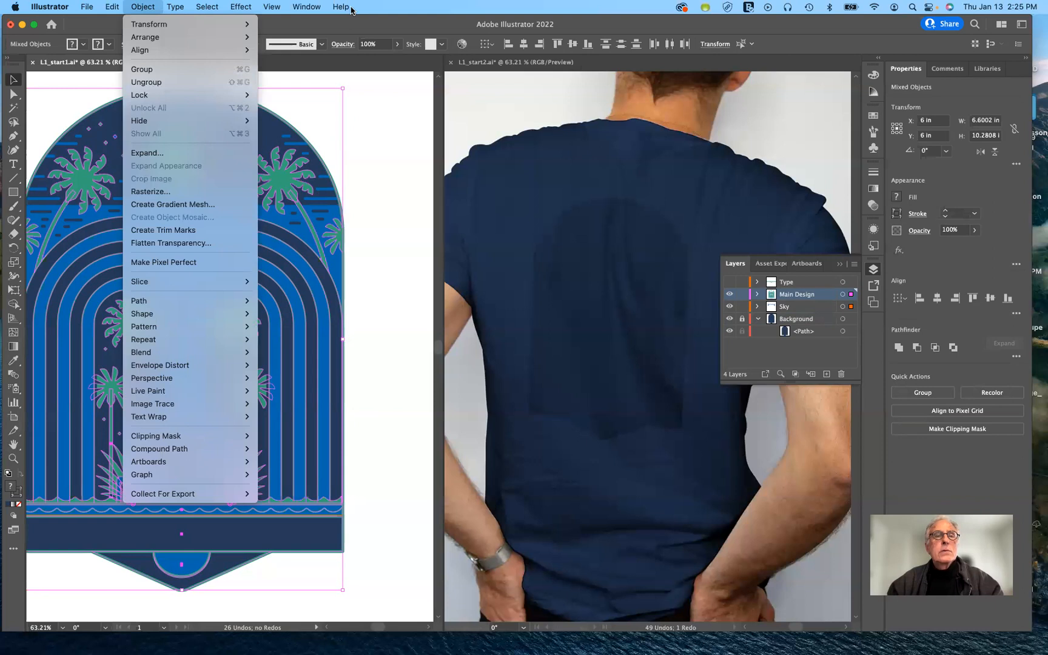
left_click(420, 6)
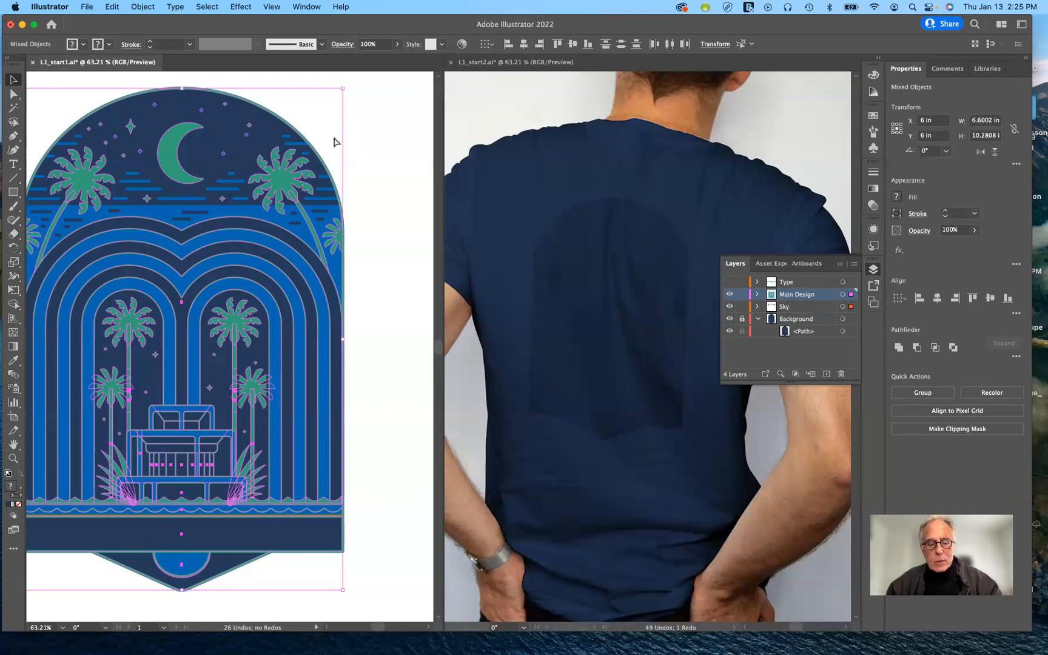
key("super")
key("super+g")
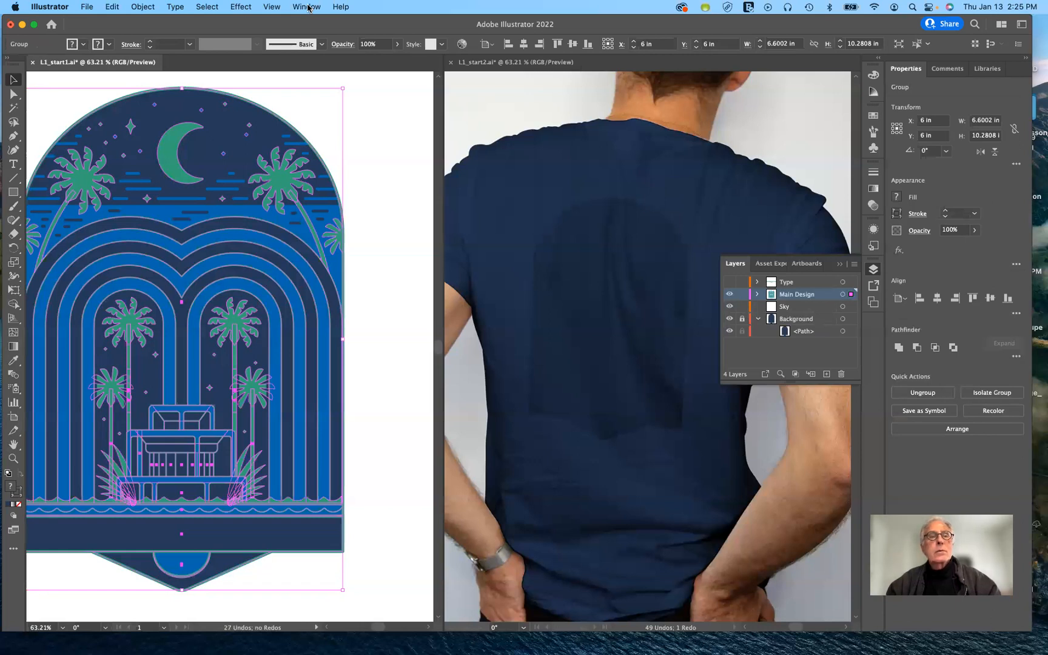
left_click(271, 7)
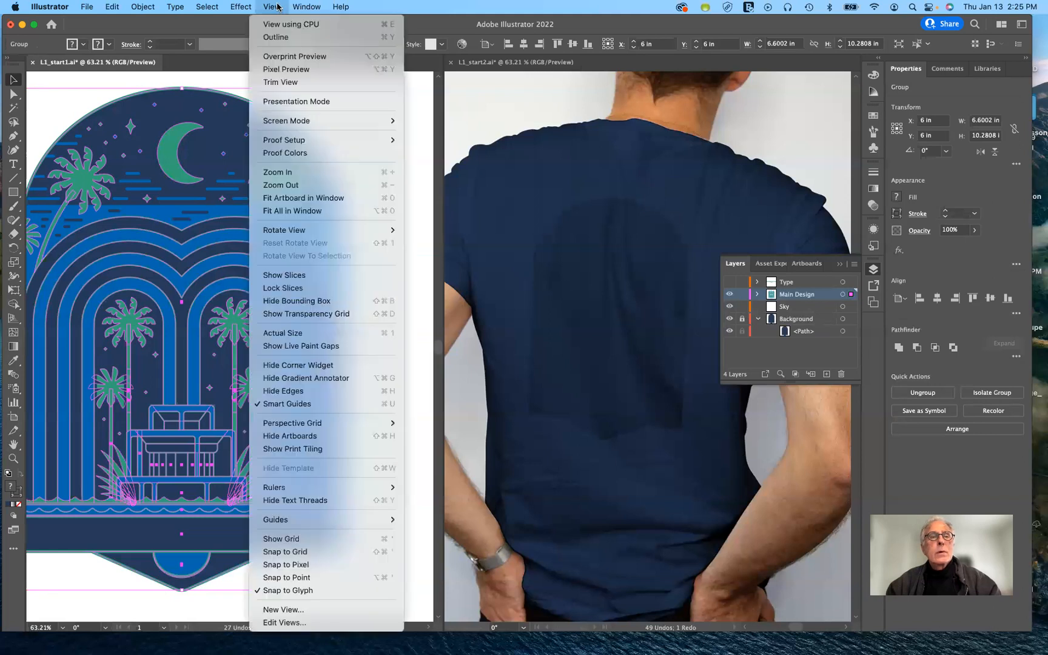
left_click(317, 7)
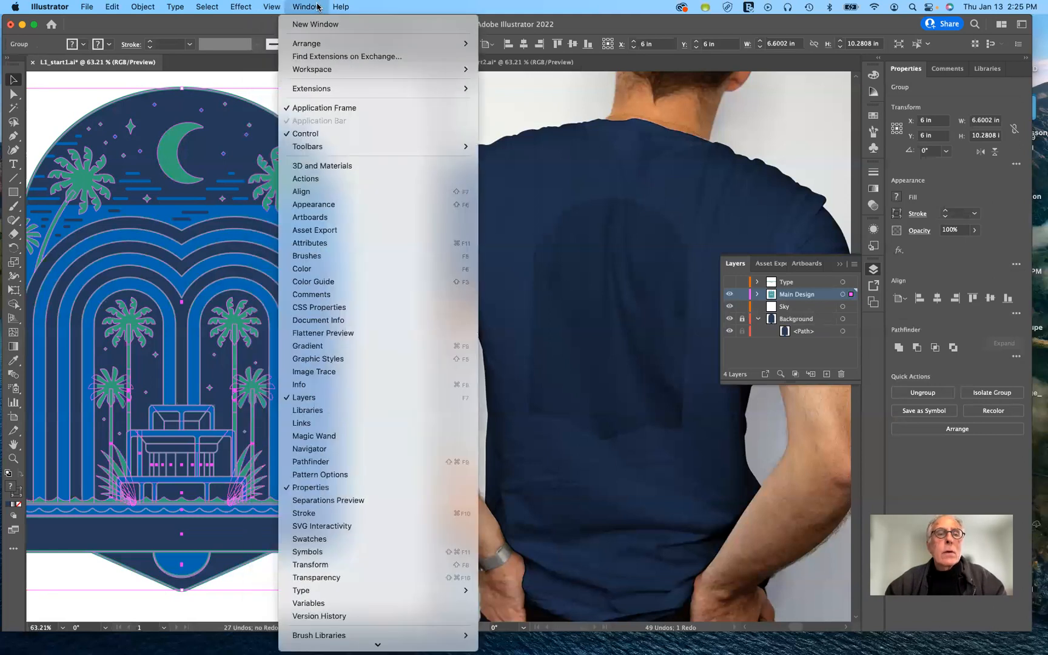
mouse_move(321, 43)
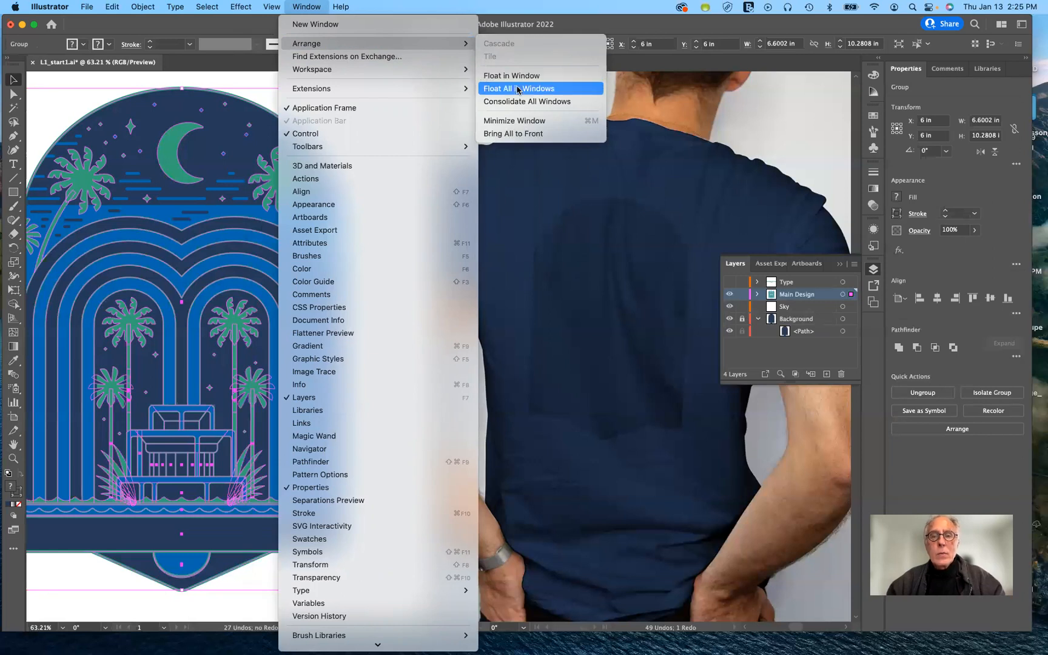
left_click(665, 99)
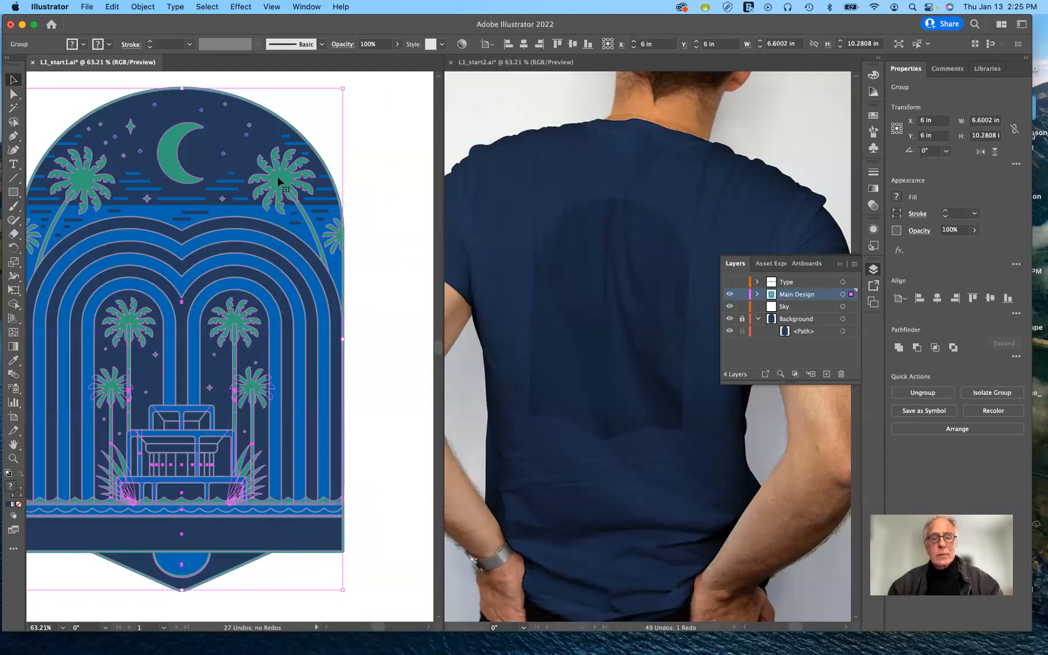
Step: Copy the grouped artwork from L1_start1.ai into L1_start2.ai and place it over the shirt at about X 6.69 in, Y 6 in
left_click_drag(277, 176, 661, 237)
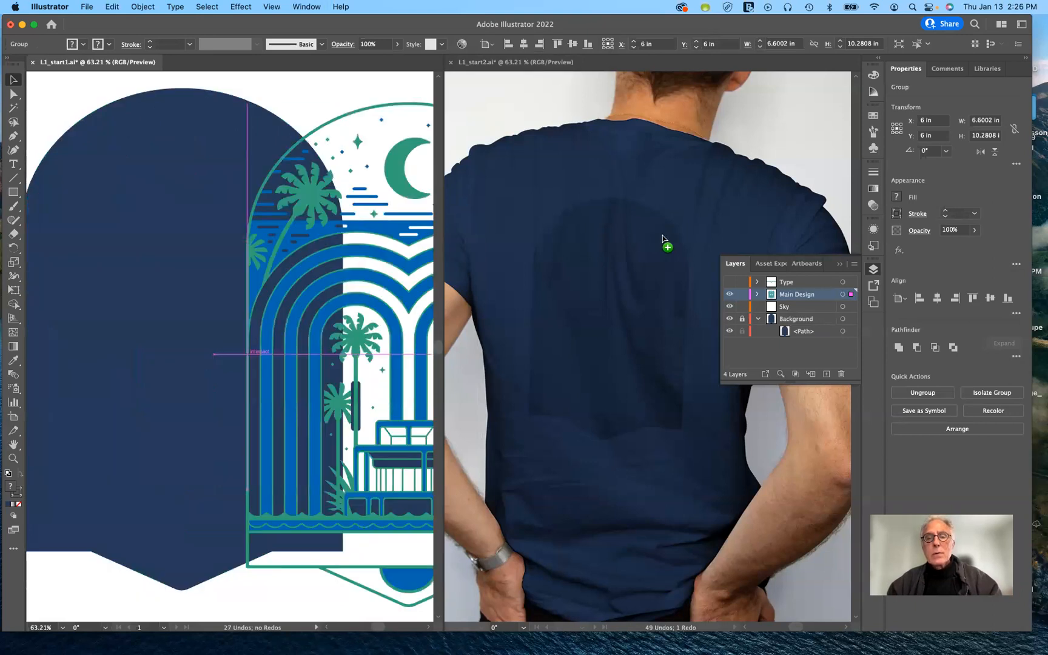
left_click_drag(661, 235, 634, 266)
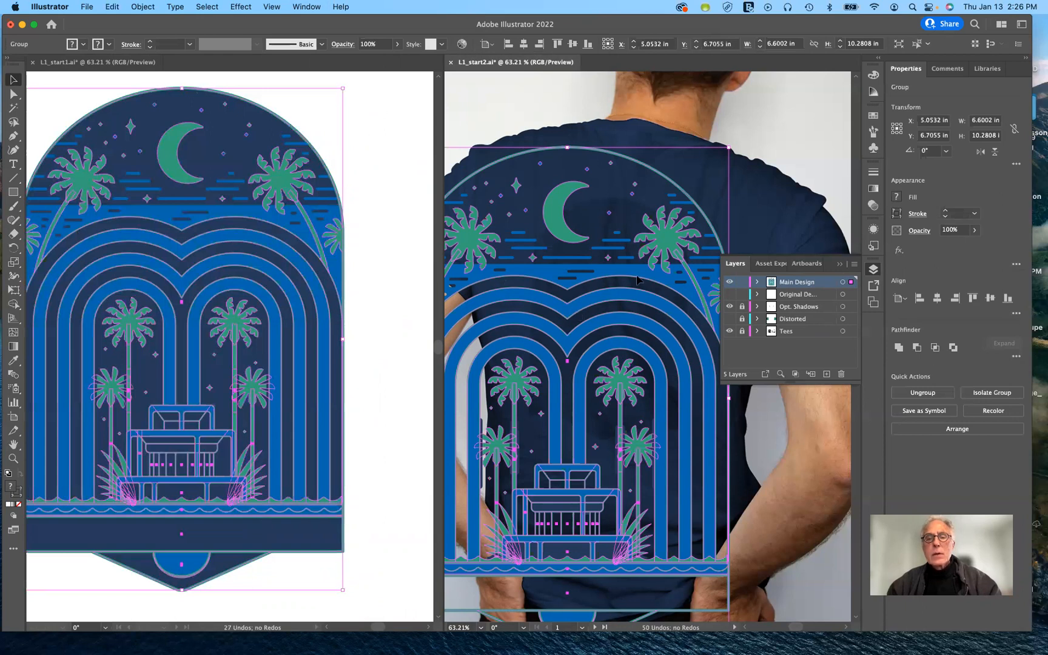
left_click_drag(643, 277, 649, 273)
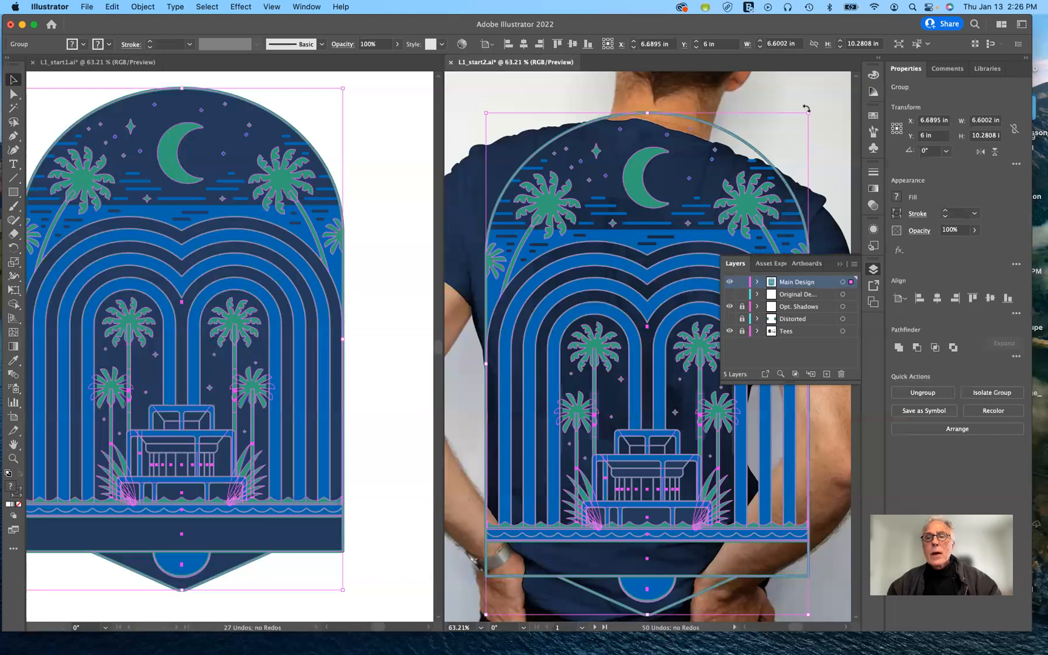
left_click(300, 7)
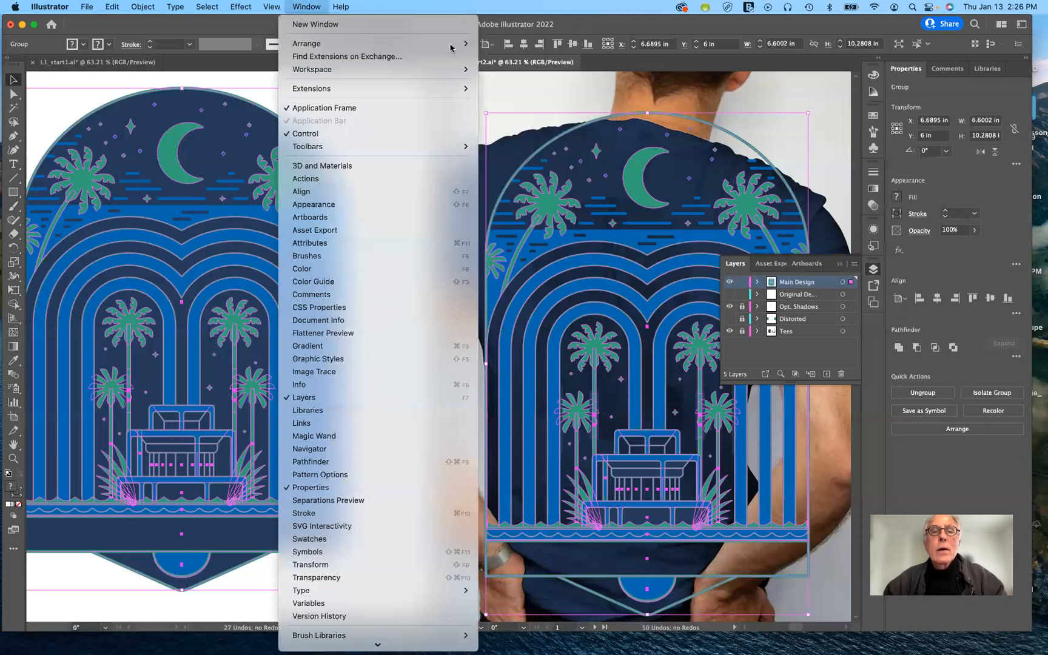
mouse_move(451, 47)
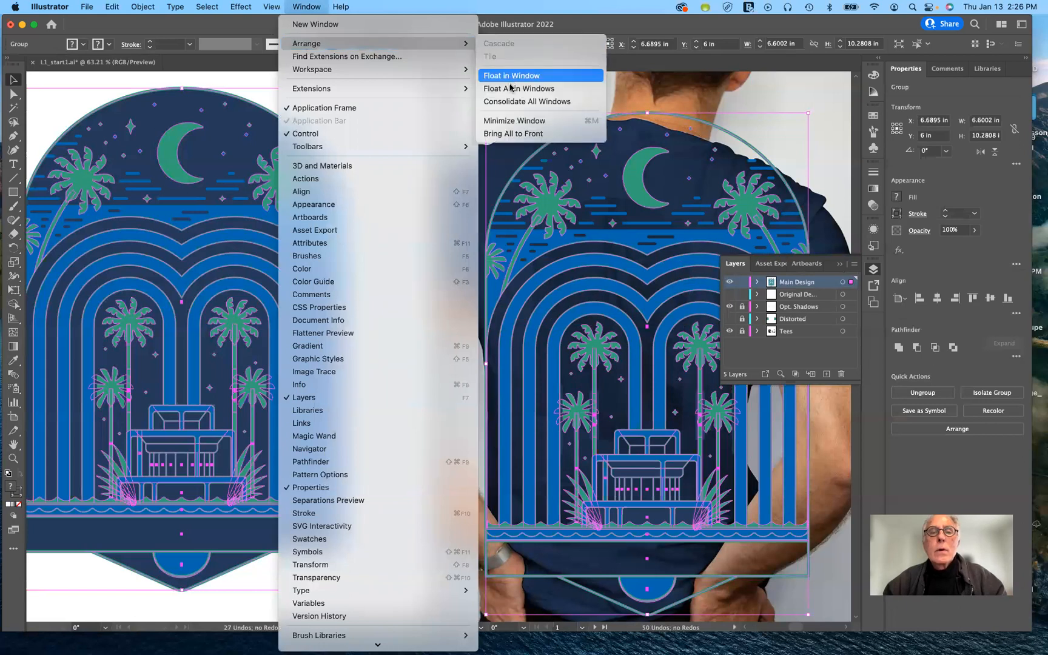
left_click(515, 121)
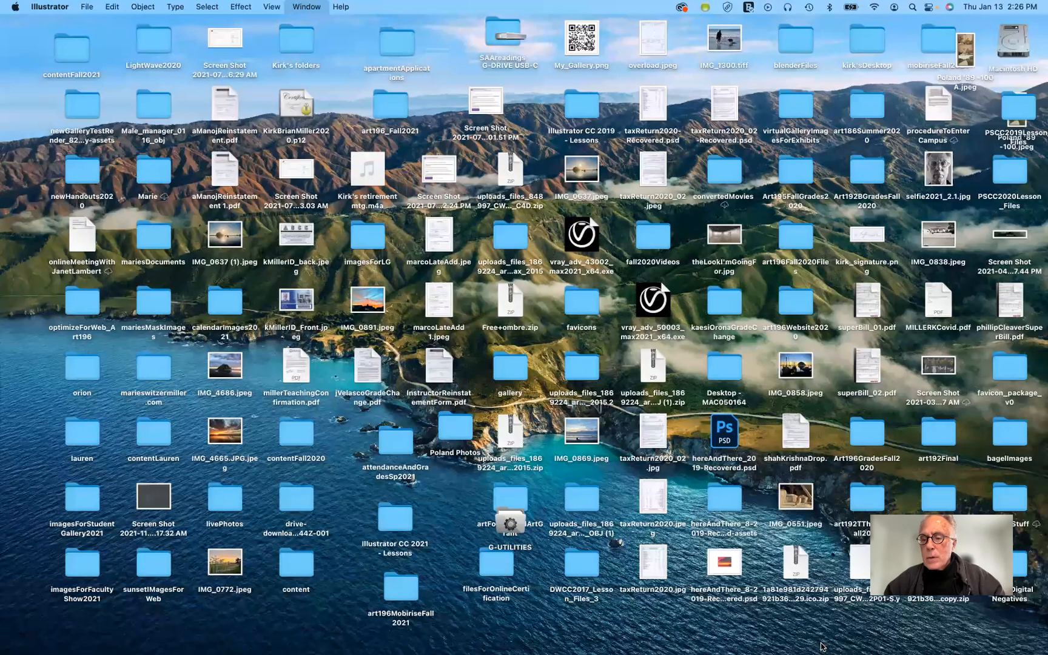
mouse_move(822, 649)
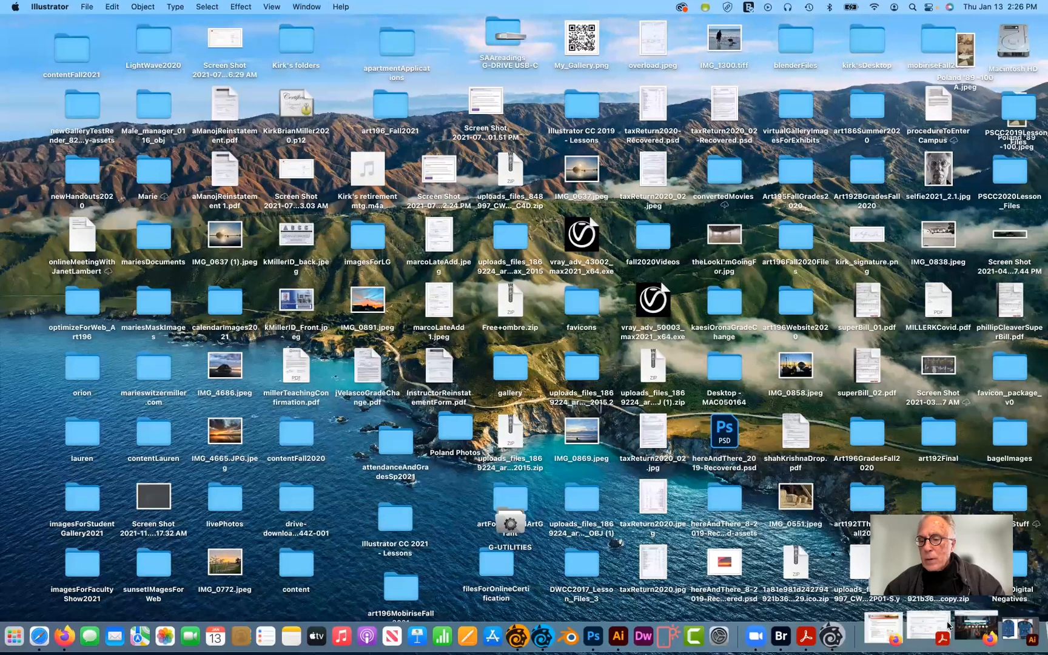
left_click(987, 627)
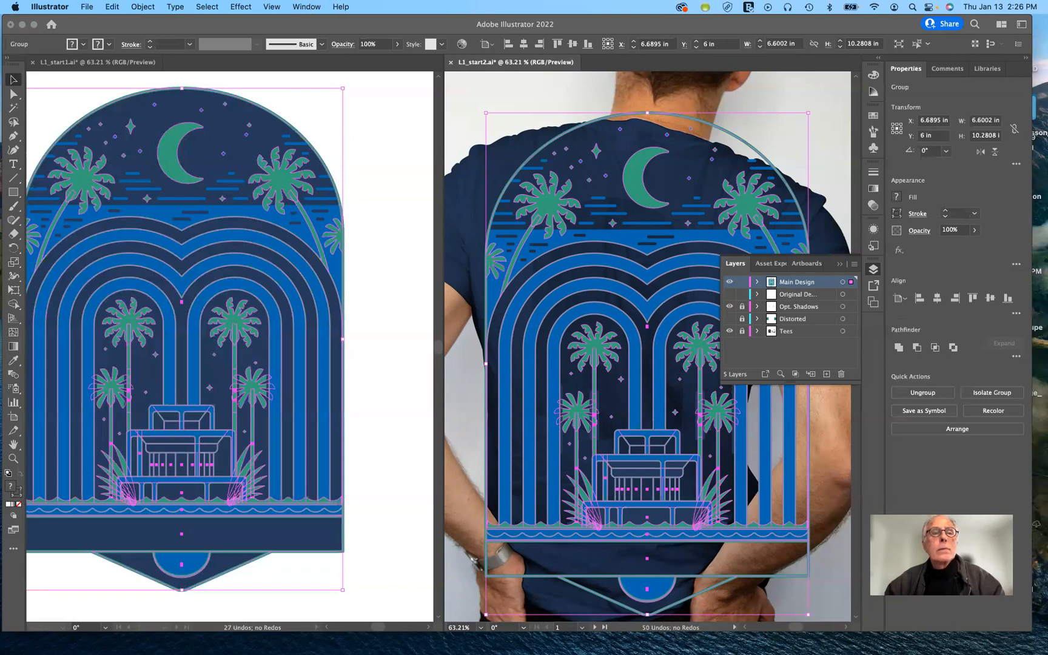
Step: Float the L1_start2.ai document in its own window
left_click(306, 7)
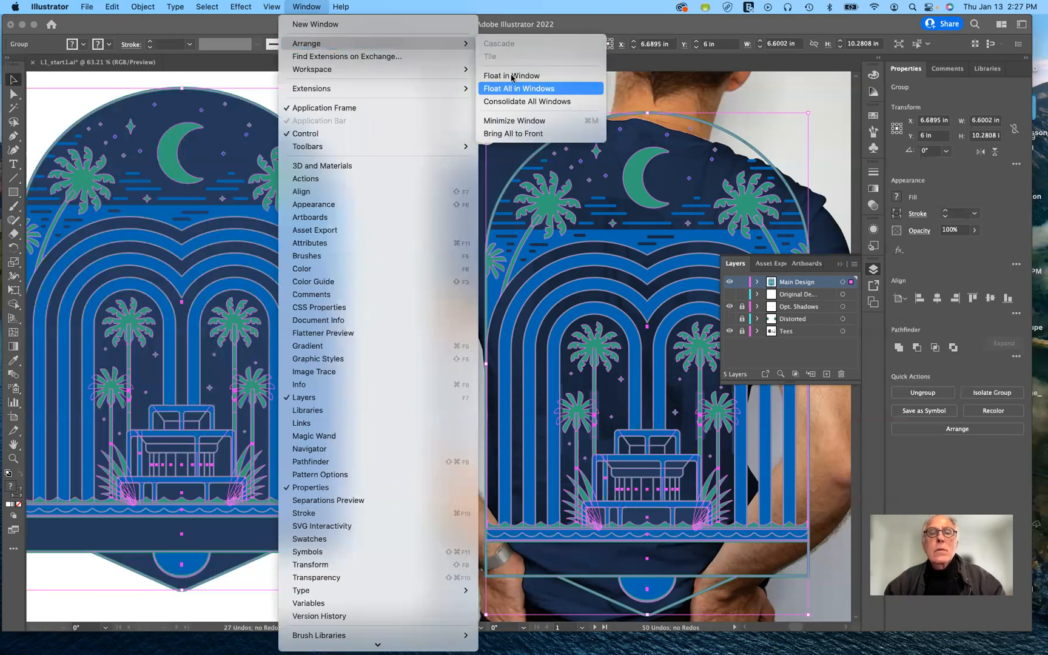
left_click(511, 76)
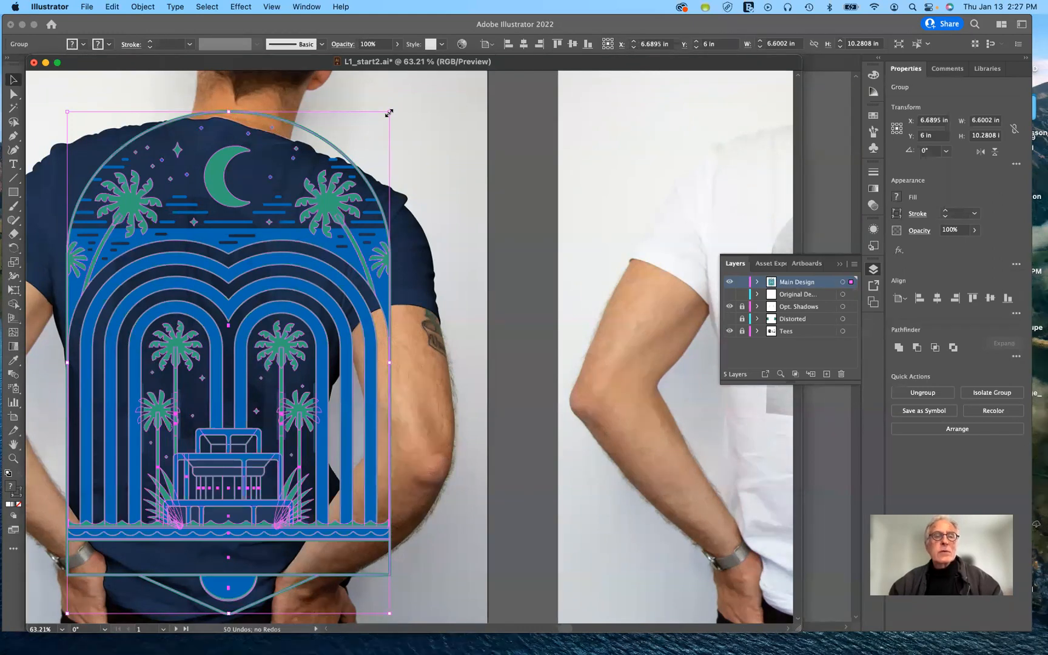
Step: Try scaling the artwork non-proportionally to about 4.81 in wide and 10.71 in high, and undo the scaling
left_click_drag(389, 111, 302, 91)
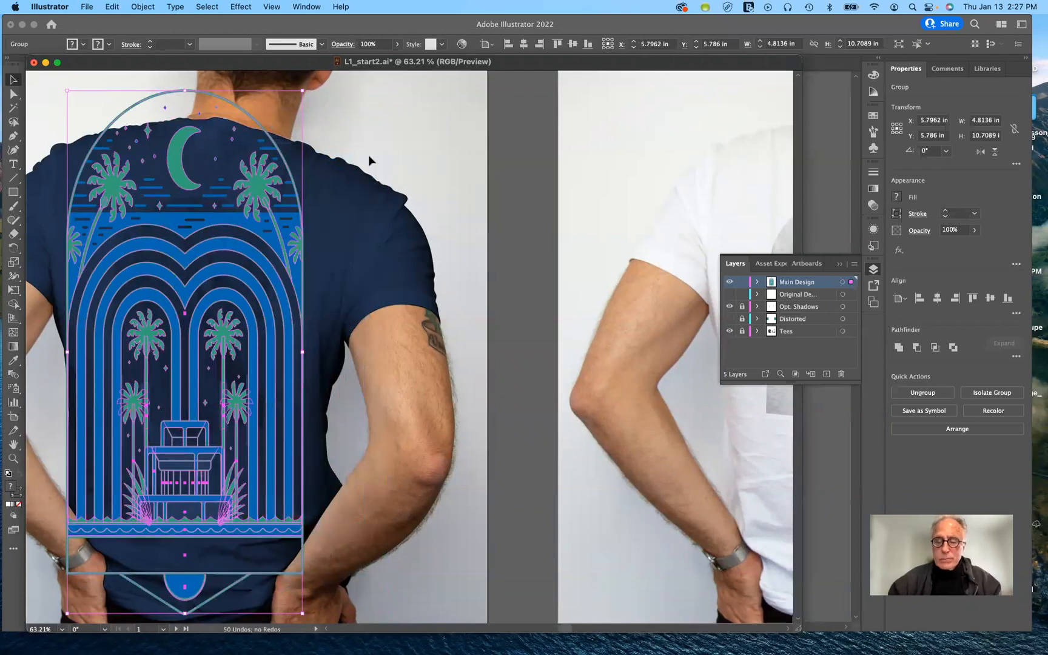
key("super")
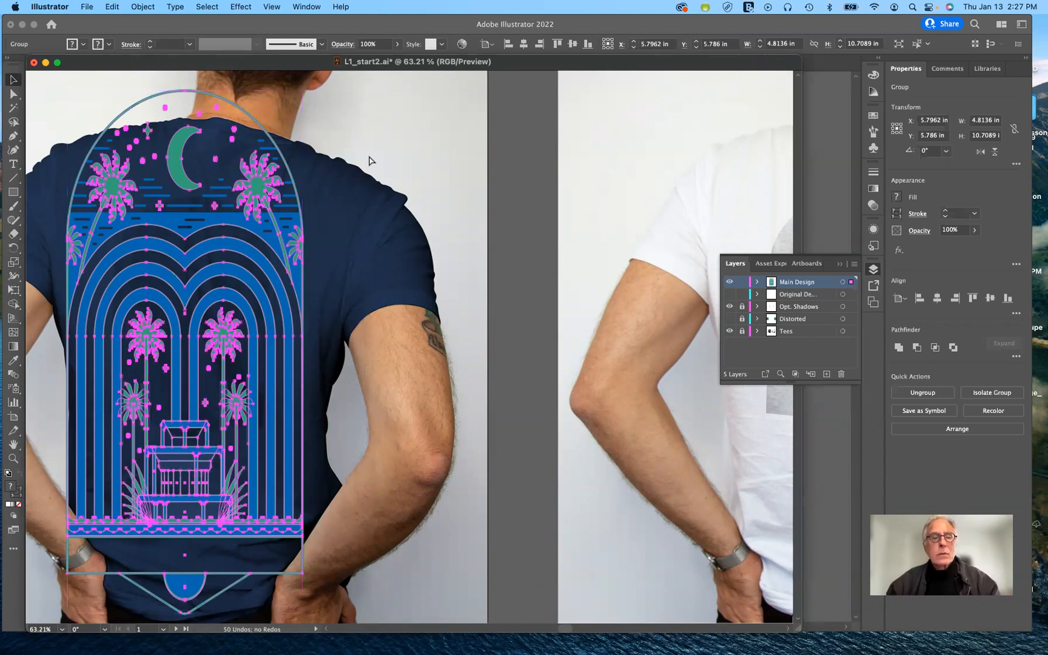
key("super+z")
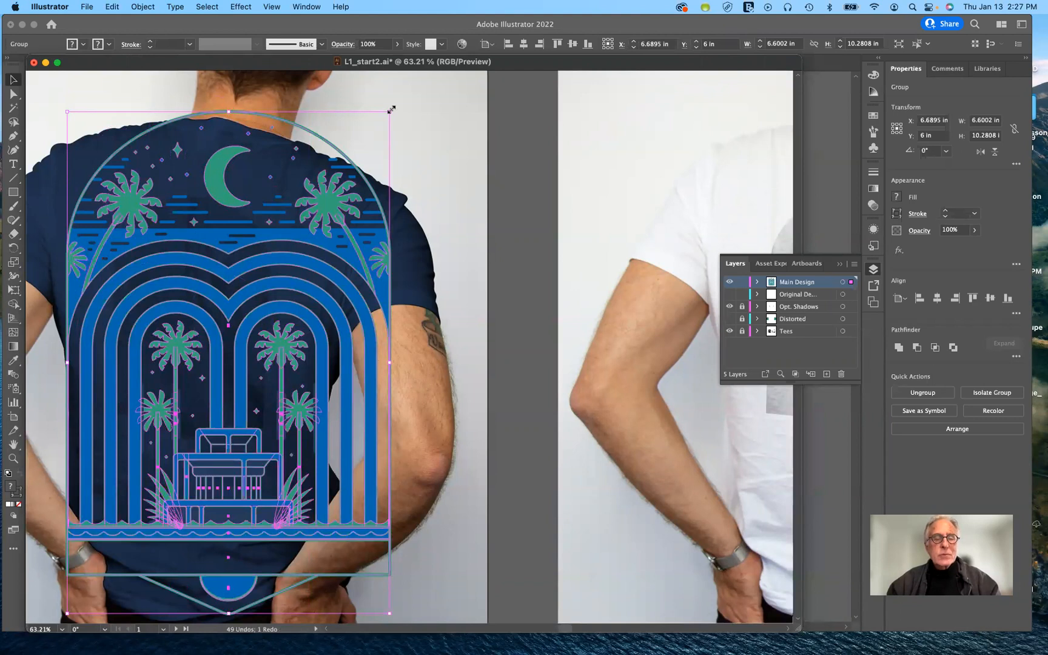
Step: Scale the artwork proportionally to about 3.42 by 5.33 in and move it onto the shirt's back at about X 5.99 in, Y 5.36 in
left_click_drag(391, 109, 235, 353)
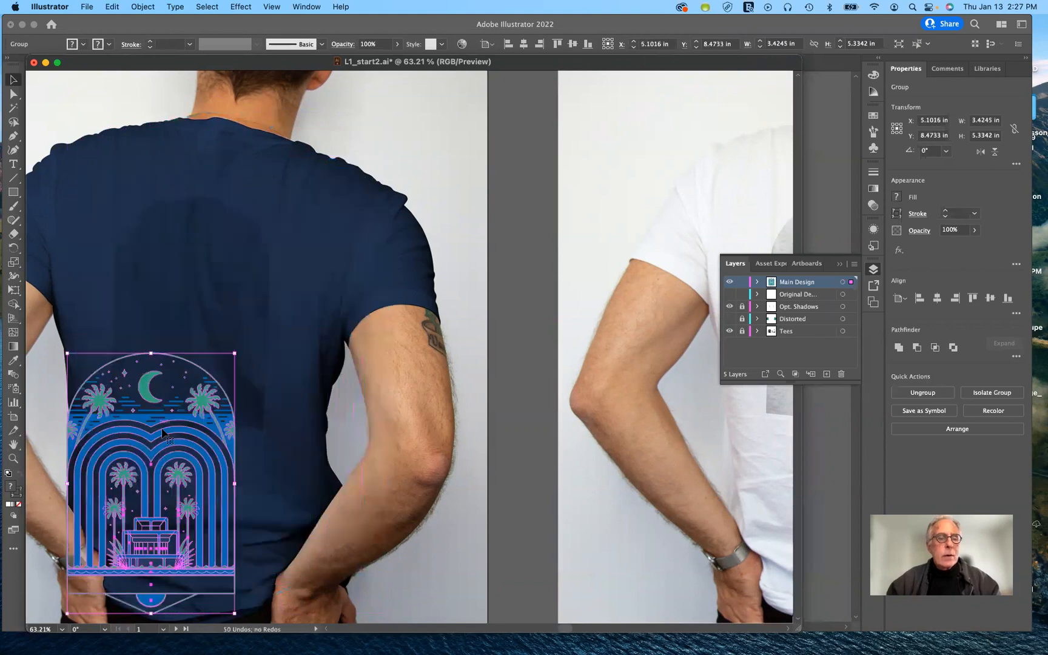
left_click_drag(156, 425, 326, 315)
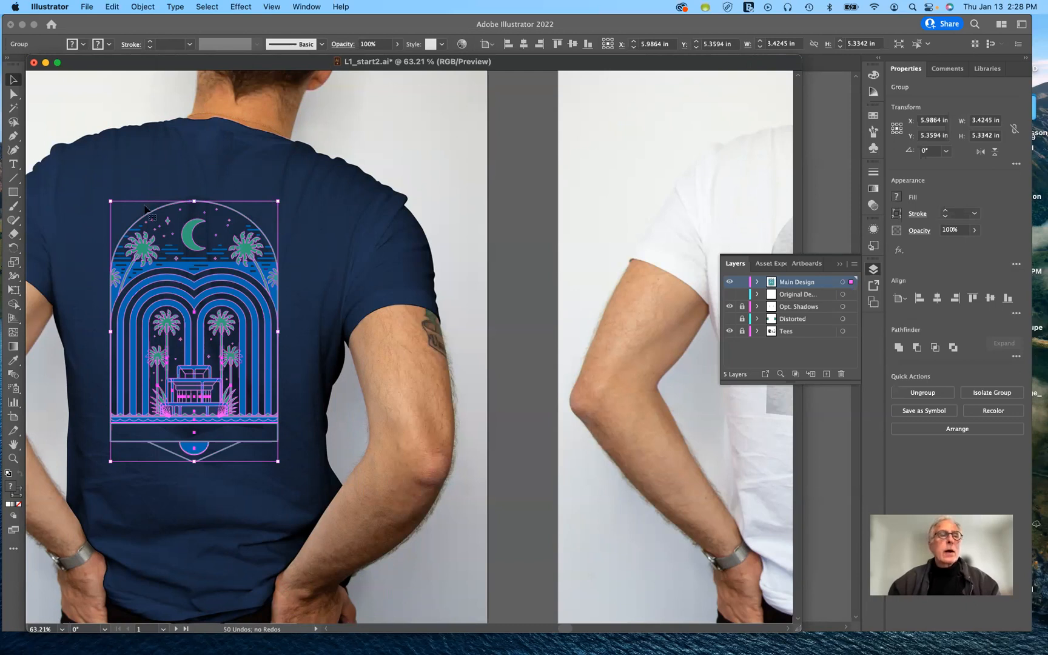
left_click(113, 7)
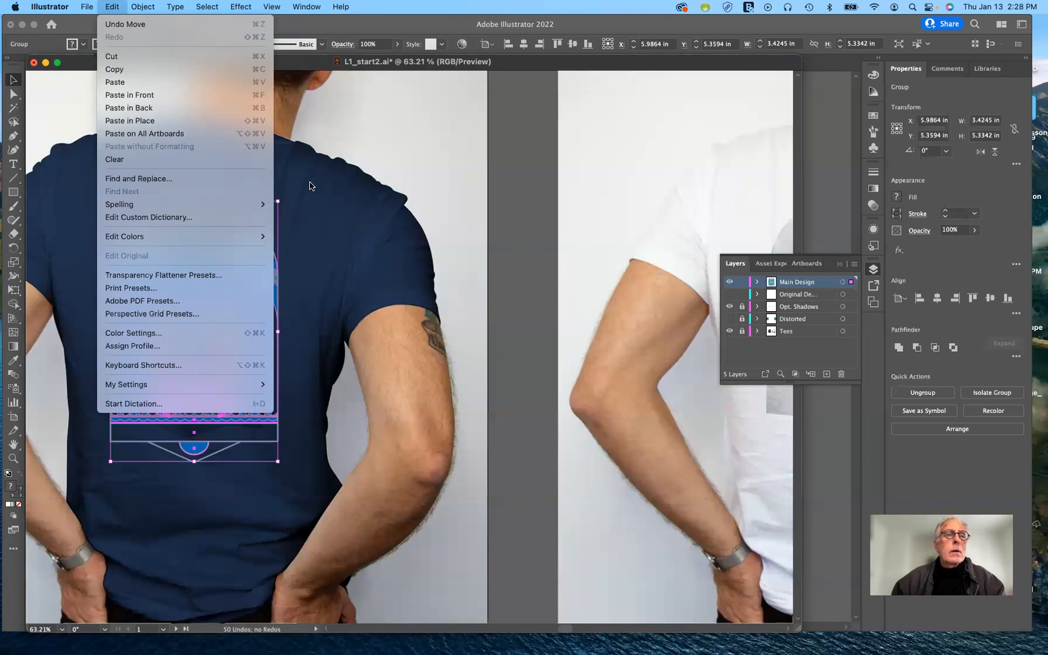
left_click(150, 6)
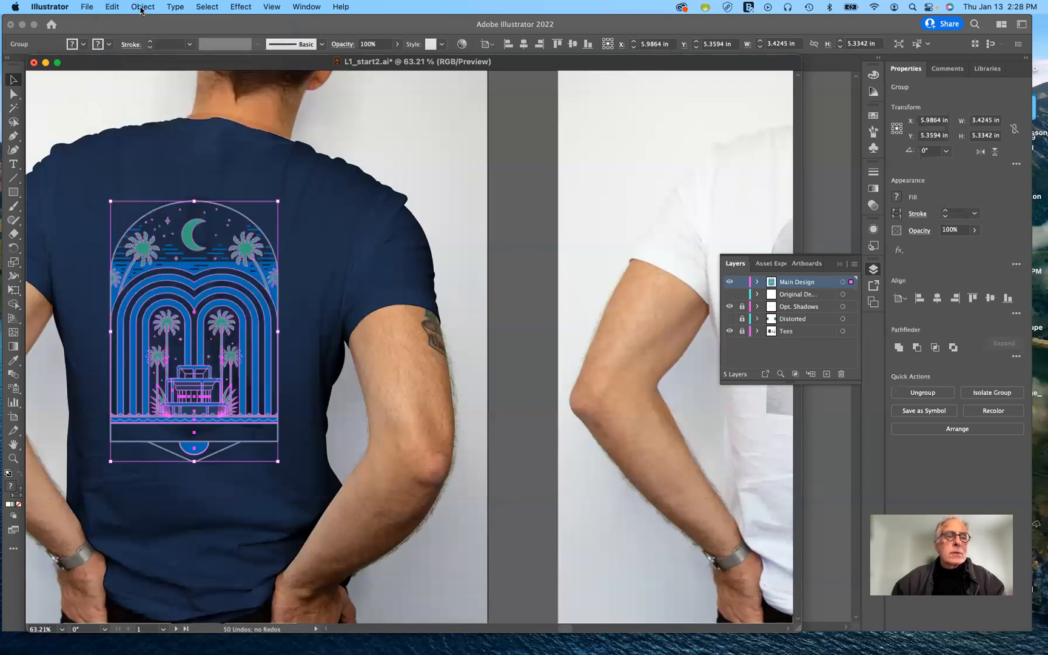
left_click(141, 8)
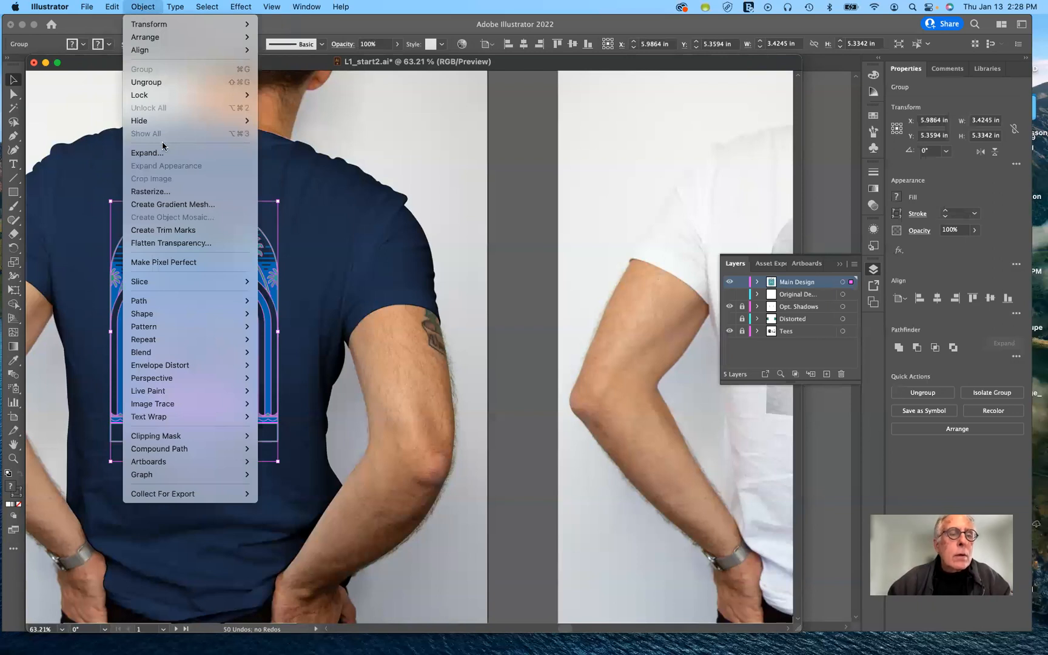
left_click(110, 7)
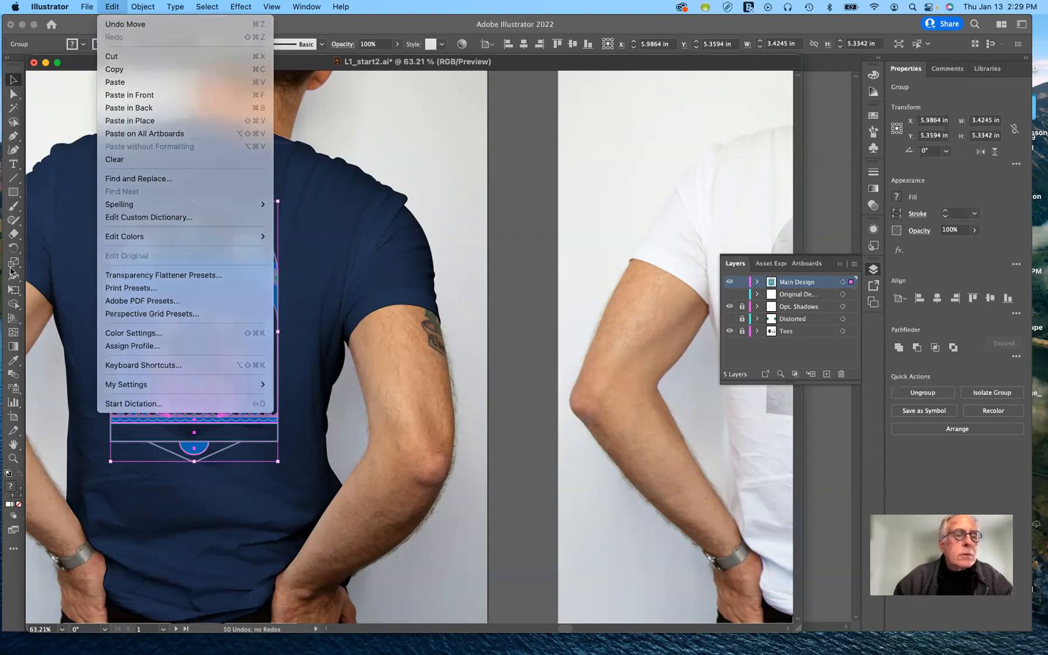
Step: Warp the design with the Puppet Warp tool, adding pins at the arch's top and bottom tip and shifting both toward the right
left_click(16, 292)
left_click_drag(16, 293, 64, 309)
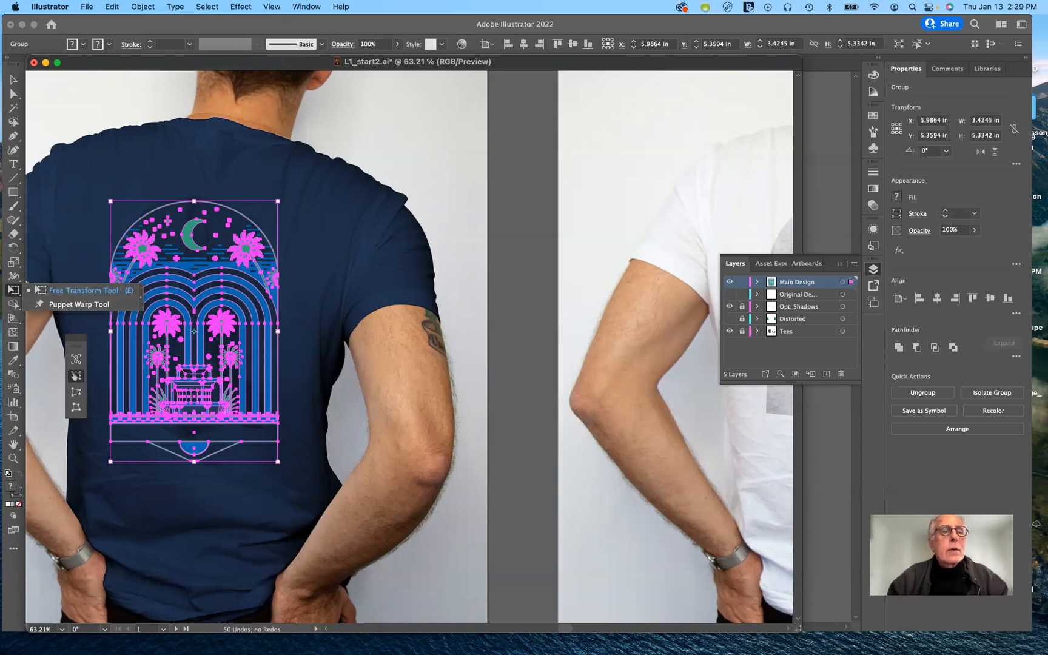
left_click(72, 305)
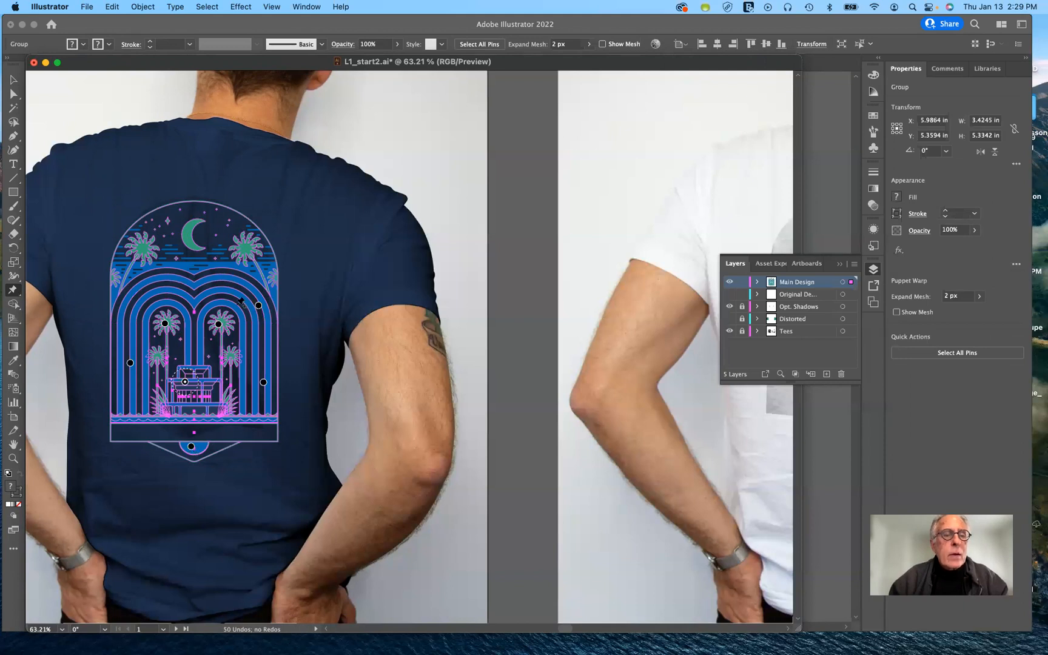
left_click(194, 208)
left_click_drag(196, 205, 227, 205)
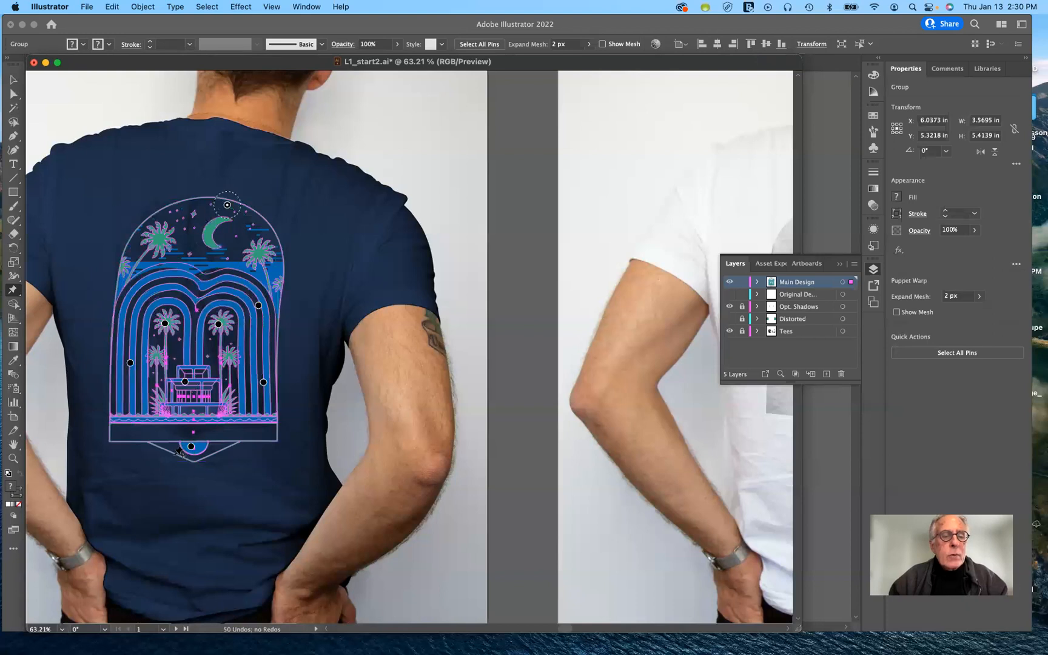
left_click(187, 453)
left_click_drag(187, 453, 206, 452)
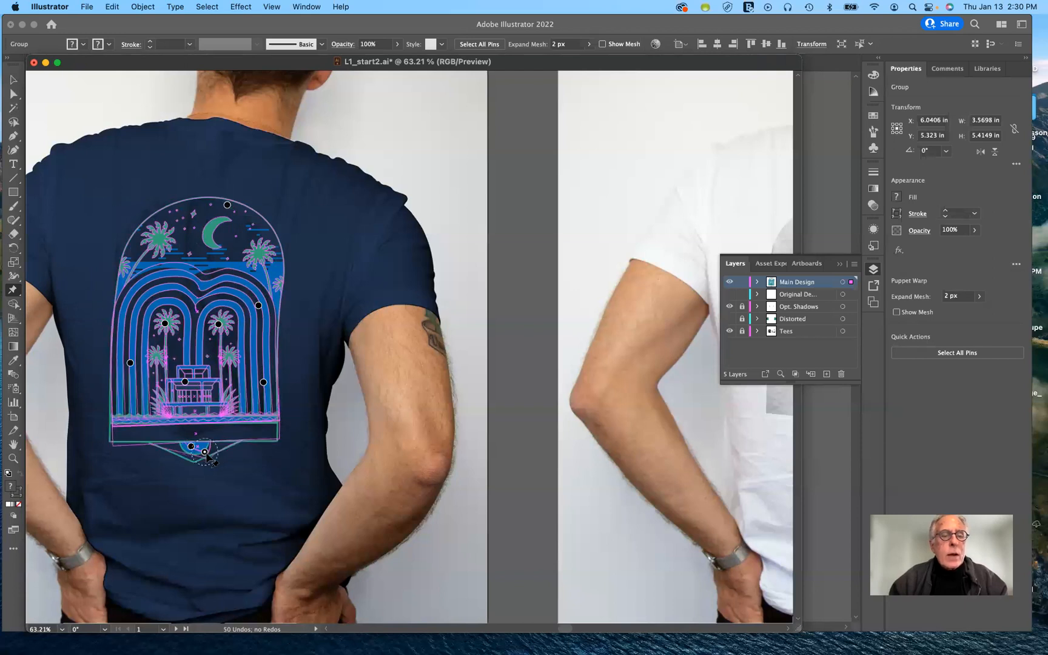
Step: Push the Puppet Warp pins on the design's right and left sides slightly to the right
left_click(257, 306)
mouse_move(244, 317)
left_mouse_down()
mouse_move(255, 352)
mouse_move(263, 305)
left_mouse_up()
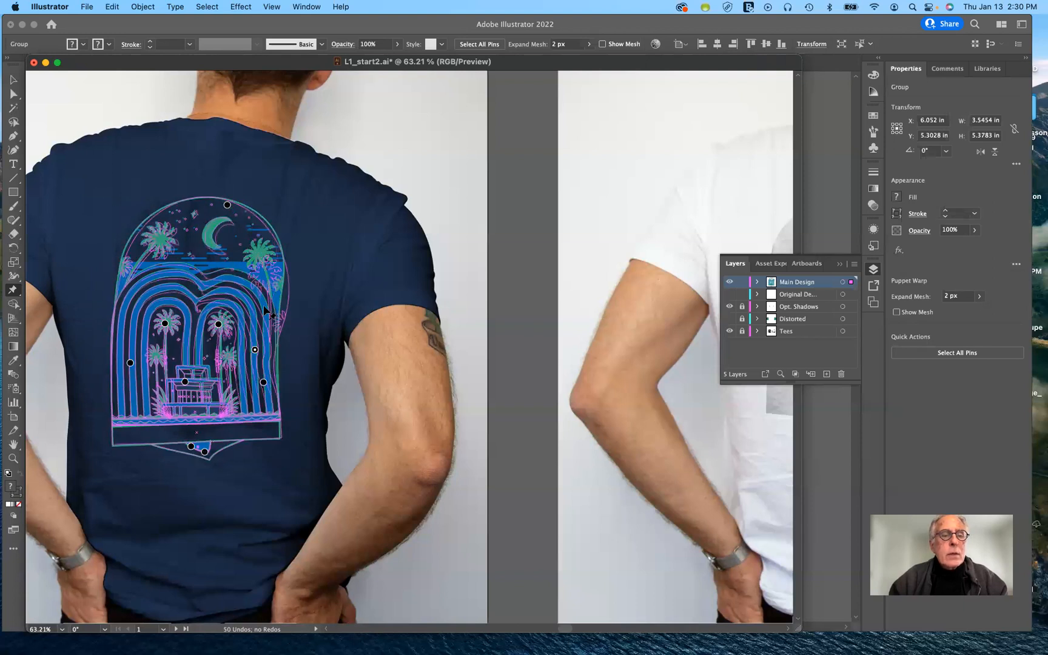
left_click(130, 363)
left_click_drag(137, 343, 139, 350)
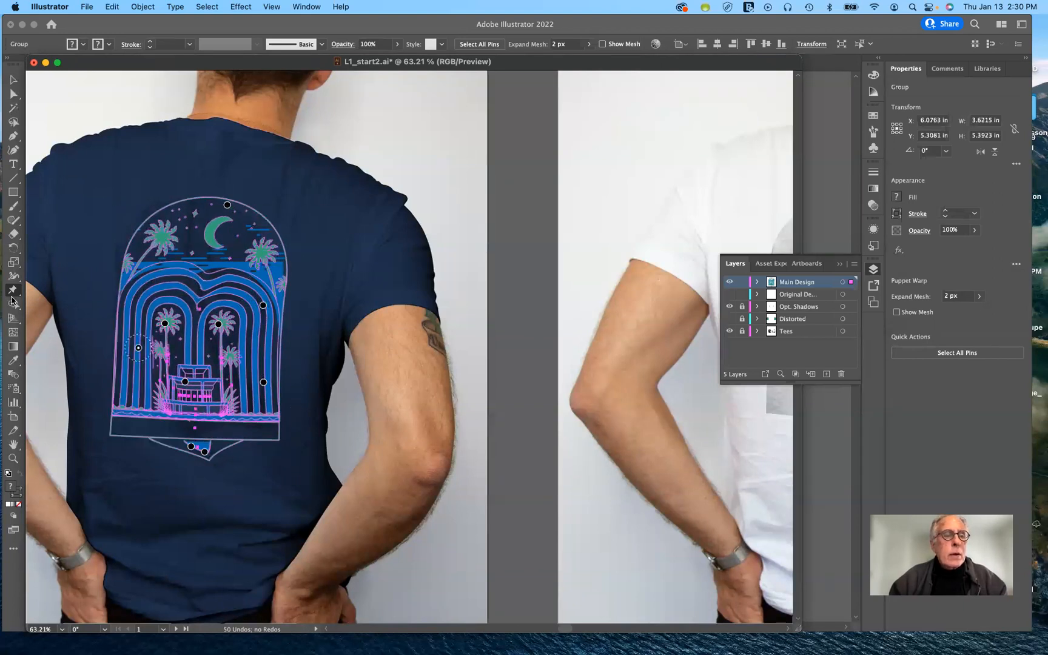
Step: Return to the Selection tool and undo the last two Puppet Warp adjustments
left_click_drag(13, 289, 10, 81)
left_click(12, 81)
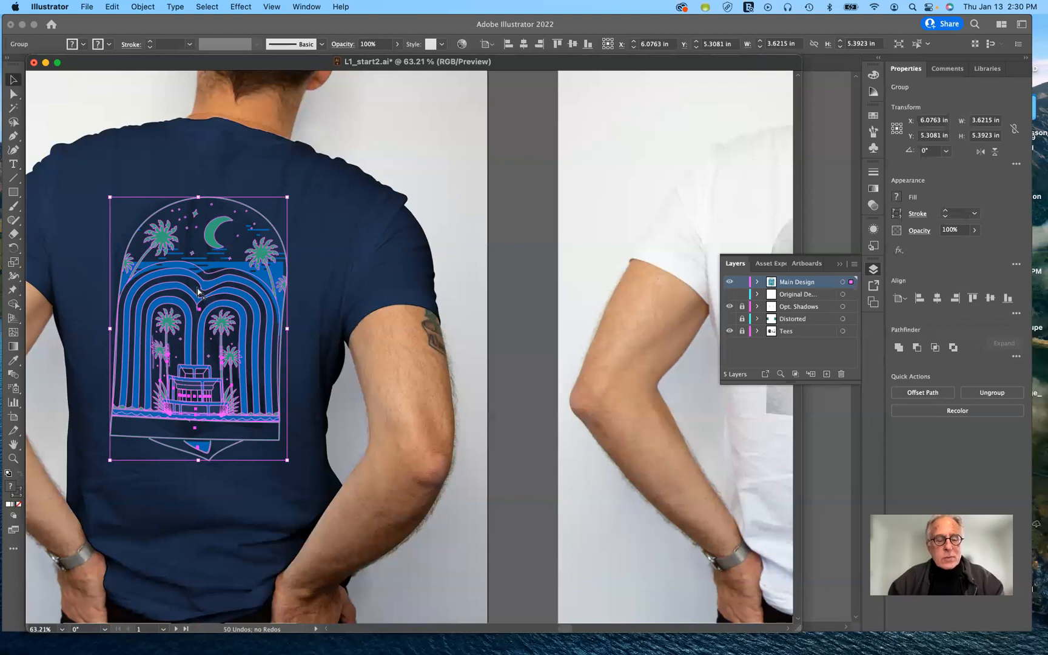
key("super+shift+b")
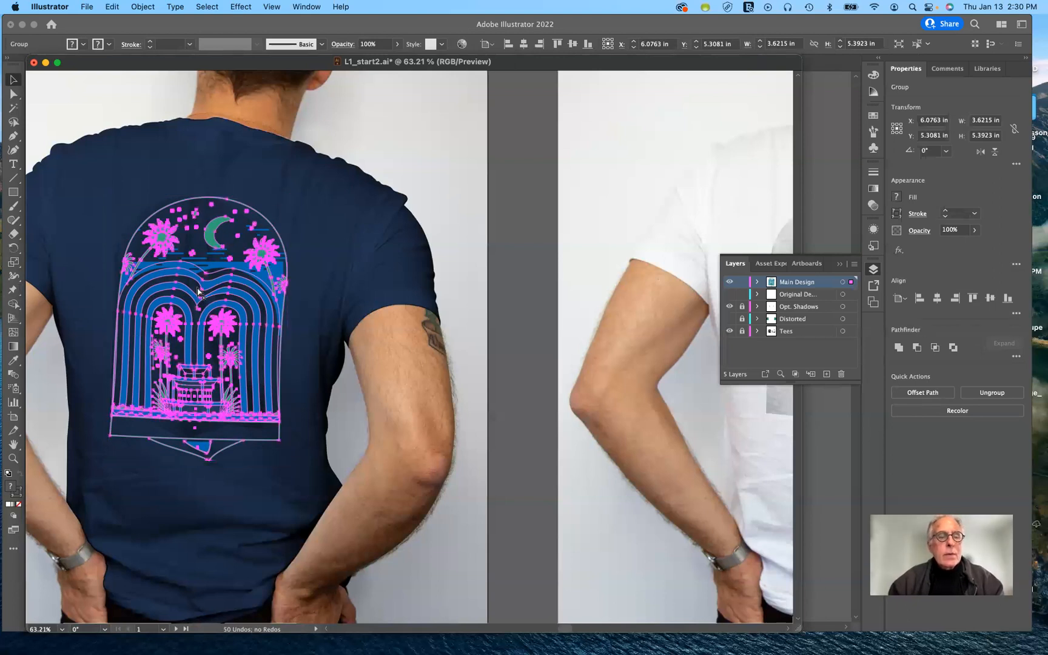
key("super+z")
key("super+z")
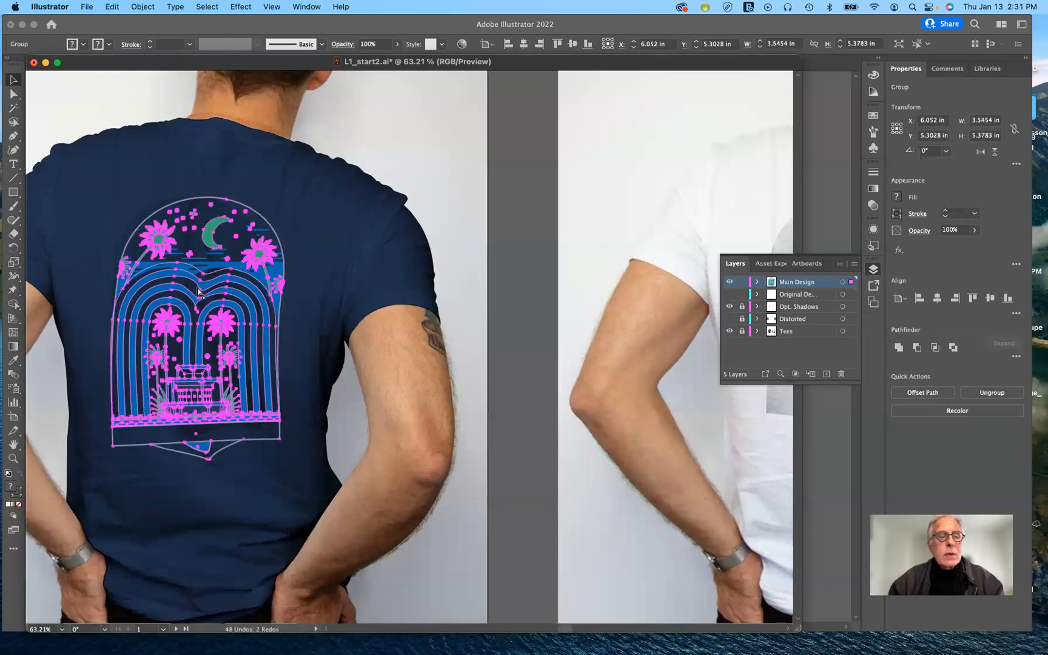
Step: Undo the remaining Puppet Warp adjustments on the shirt design
key("super+z")
key("super+z")
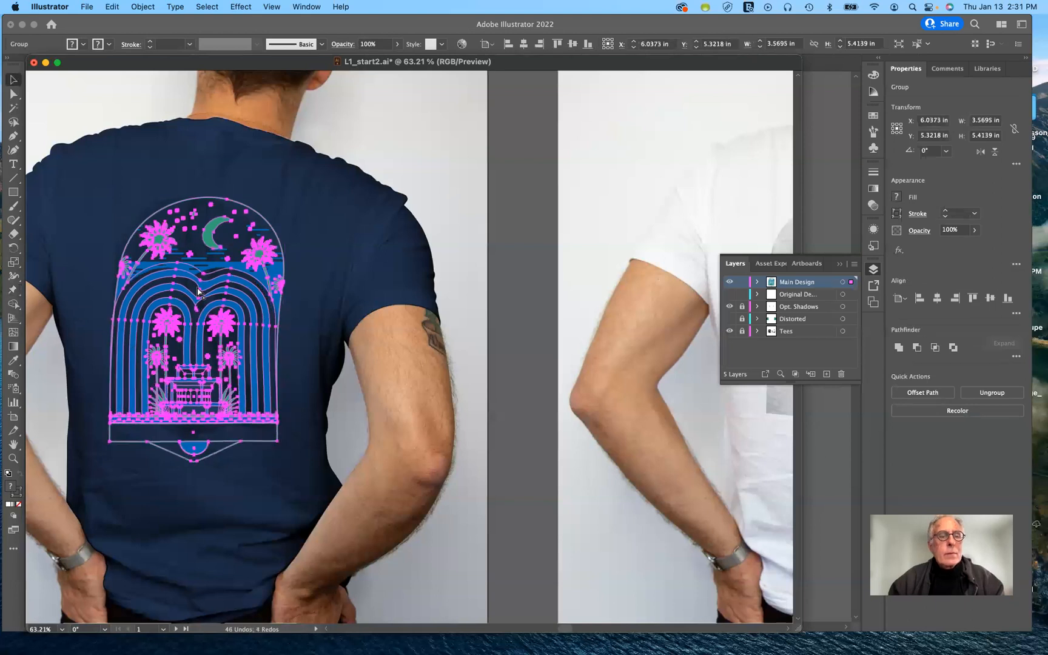
key("super+z")
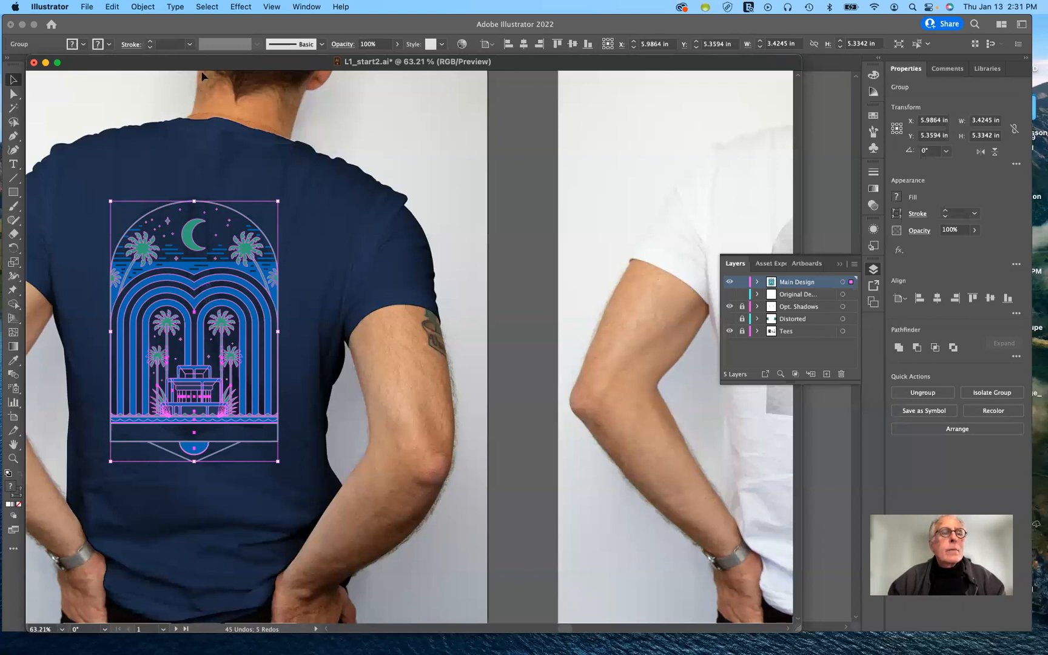
Step: Apply an Envelope Distort mesh with 4 rows and 4 columns to the grouped artwork
left_click(144, 6)
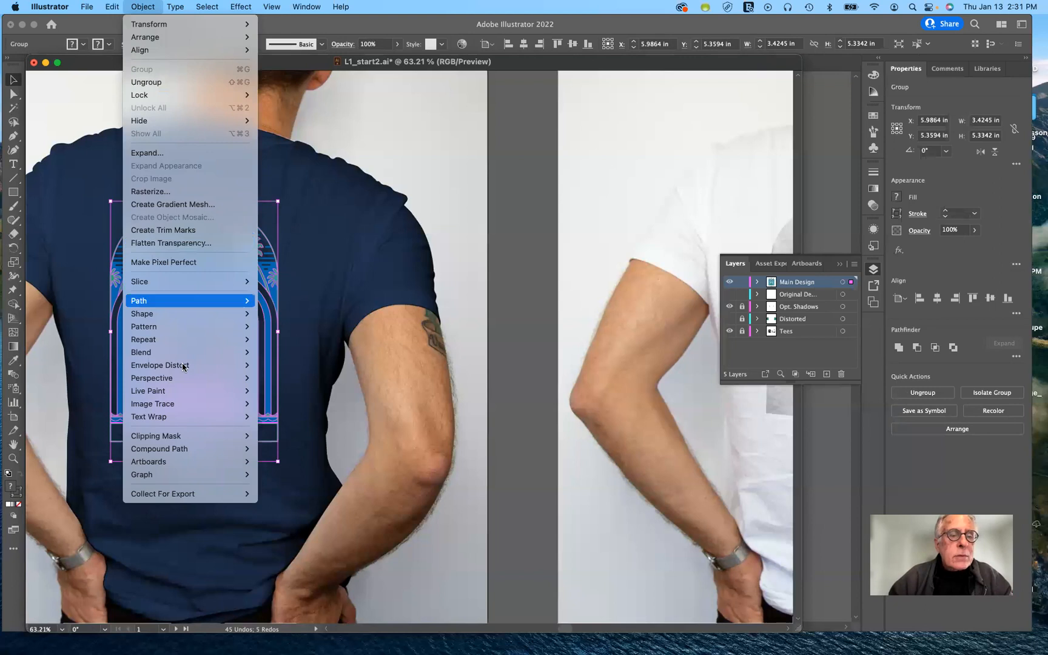
mouse_move(184, 366)
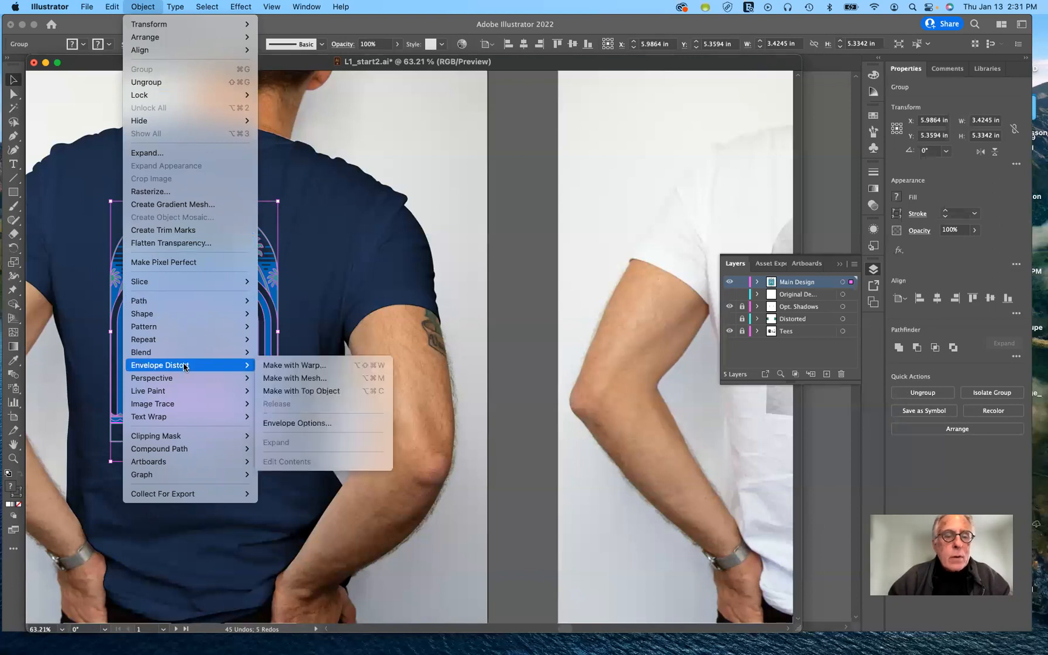
left_click(281, 378)
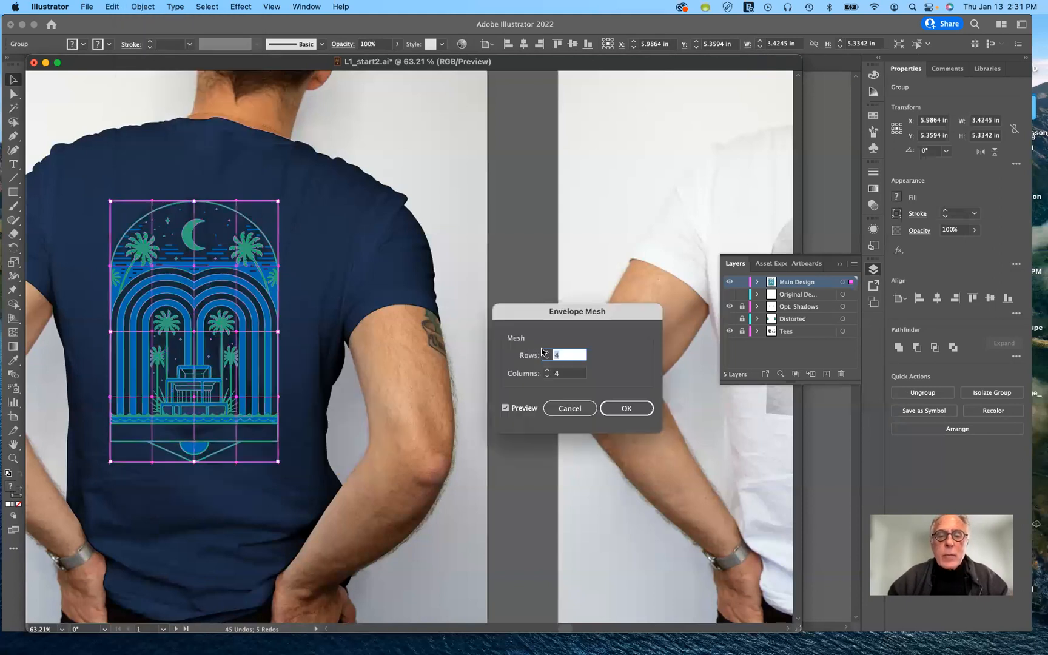
left_click(615, 410)
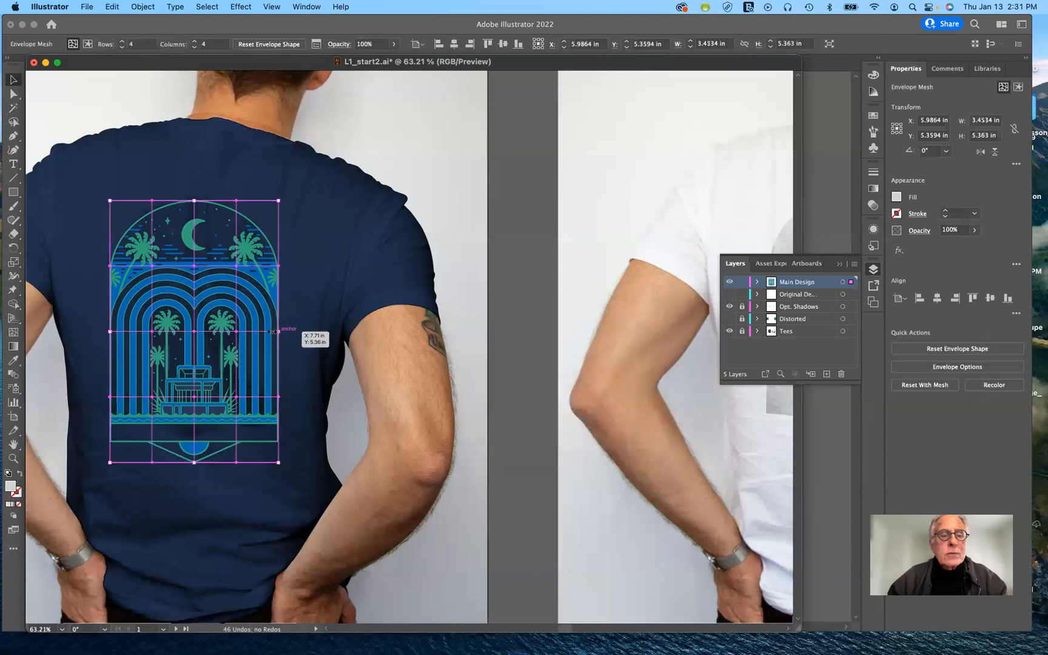
Step: Try to move points on the right half of the envelope mesh with the Selection tool
left_click_drag(272, 331, 279, 332)
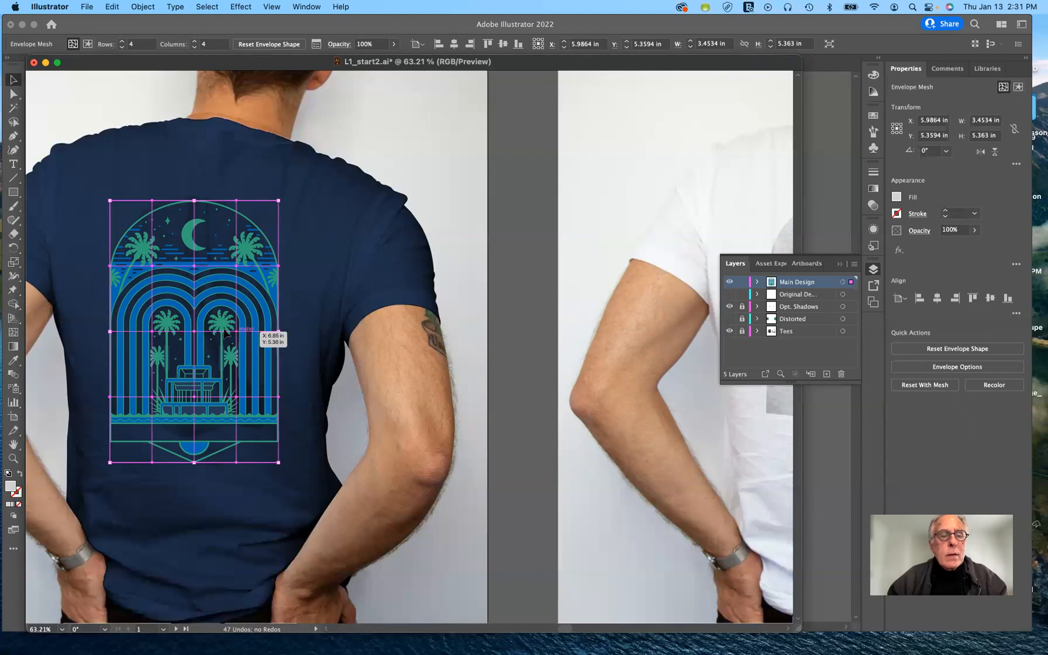
left_click_drag(232, 330, 215, 327)
key("super+z")
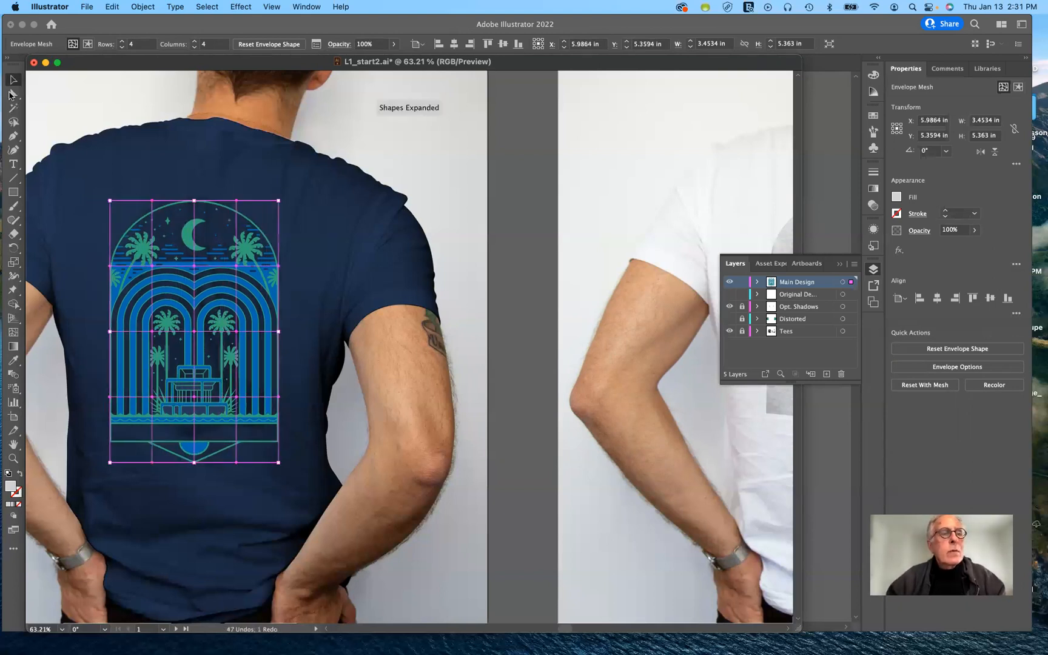
Step: Pull the mesh's right-middle, top-center and upper-left edge points outward one by one with the Direct Selection tool
key("a")
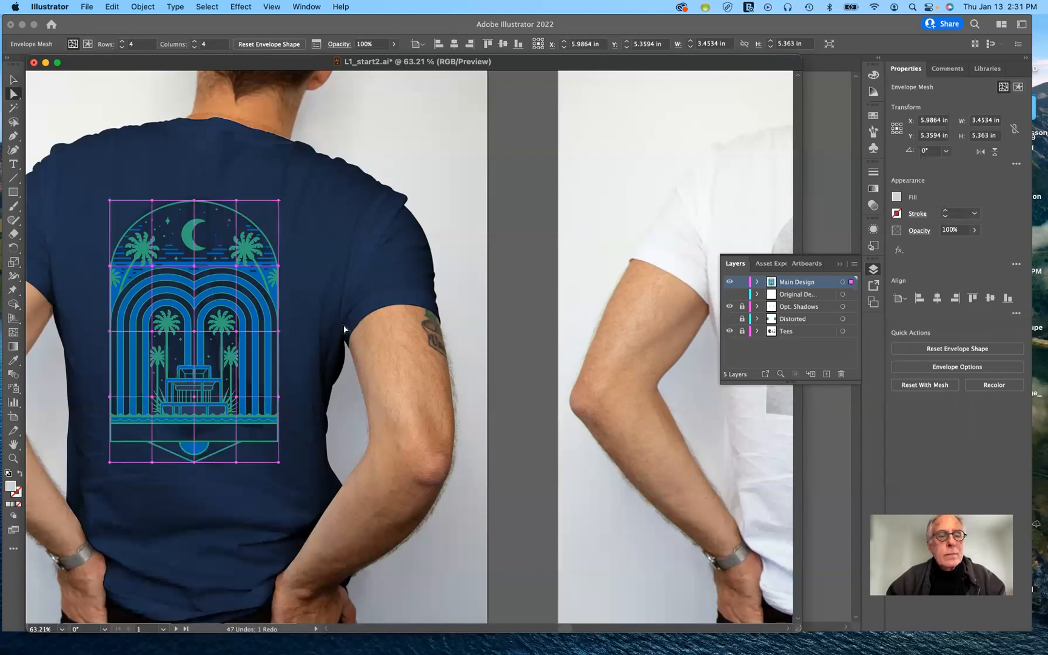
left_click(318, 286)
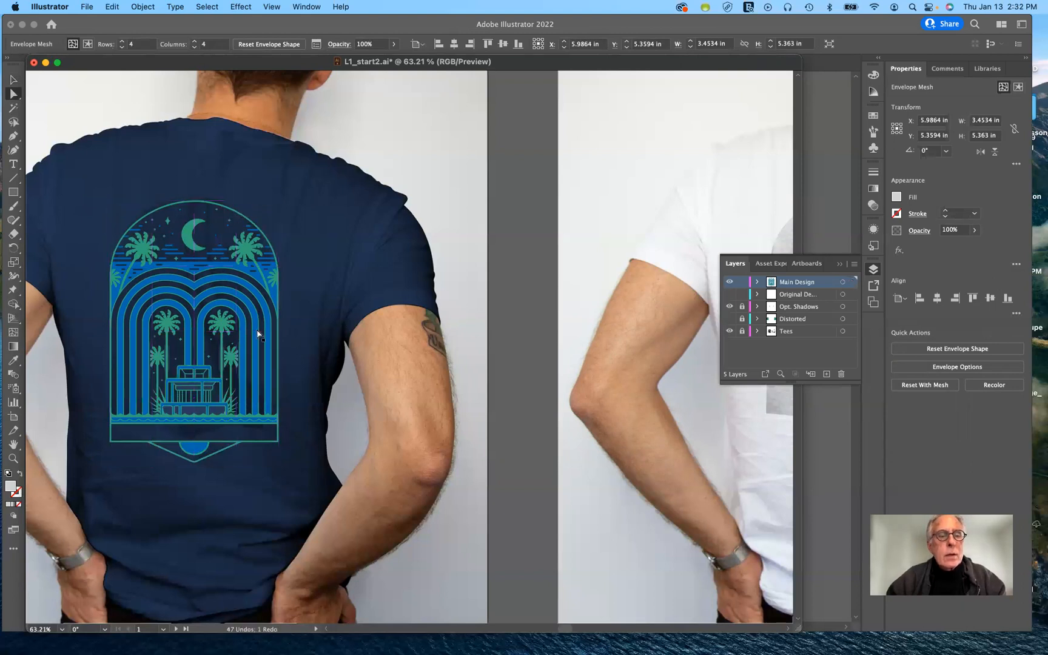
left_click(236, 332)
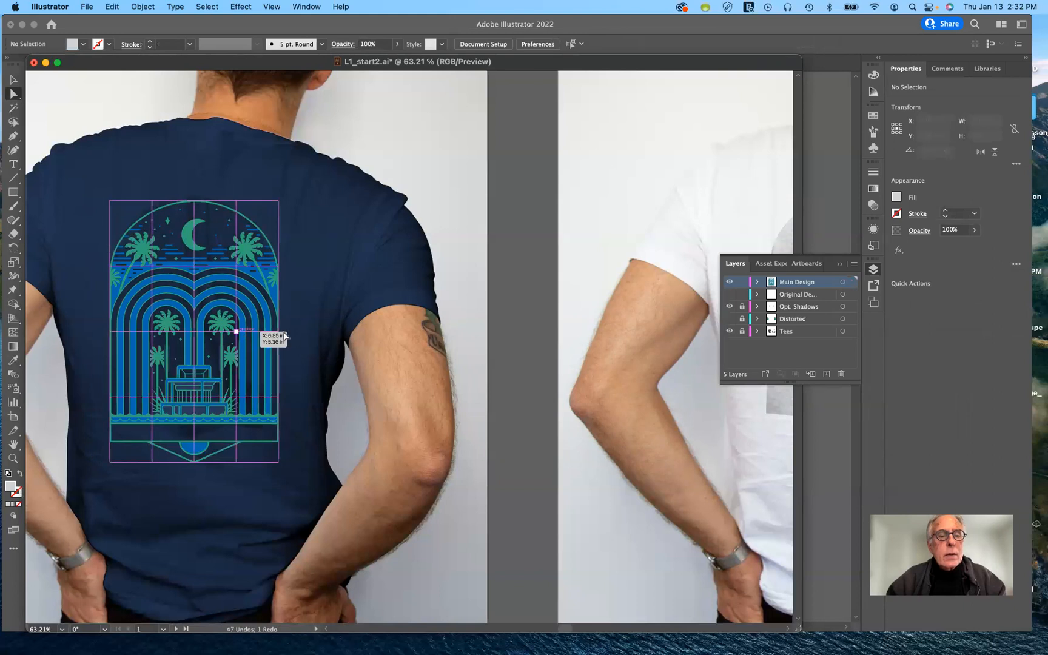
left_click_drag(278, 331, 352, 383)
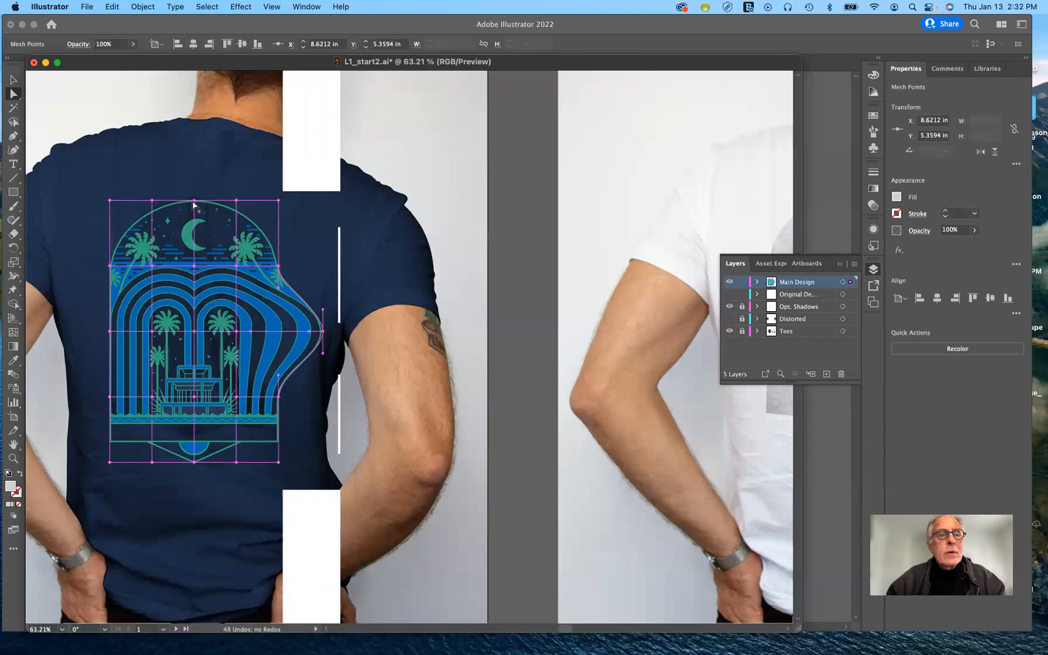
left_click_drag(196, 201, 198, 153)
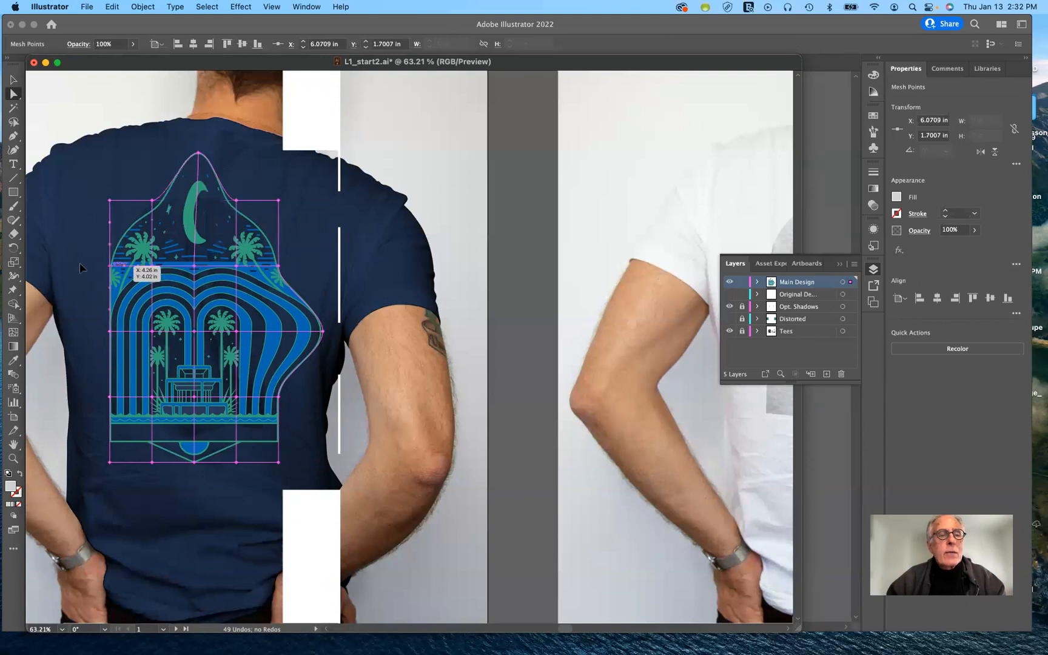
left_click_drag(110, 265, 80, 264)
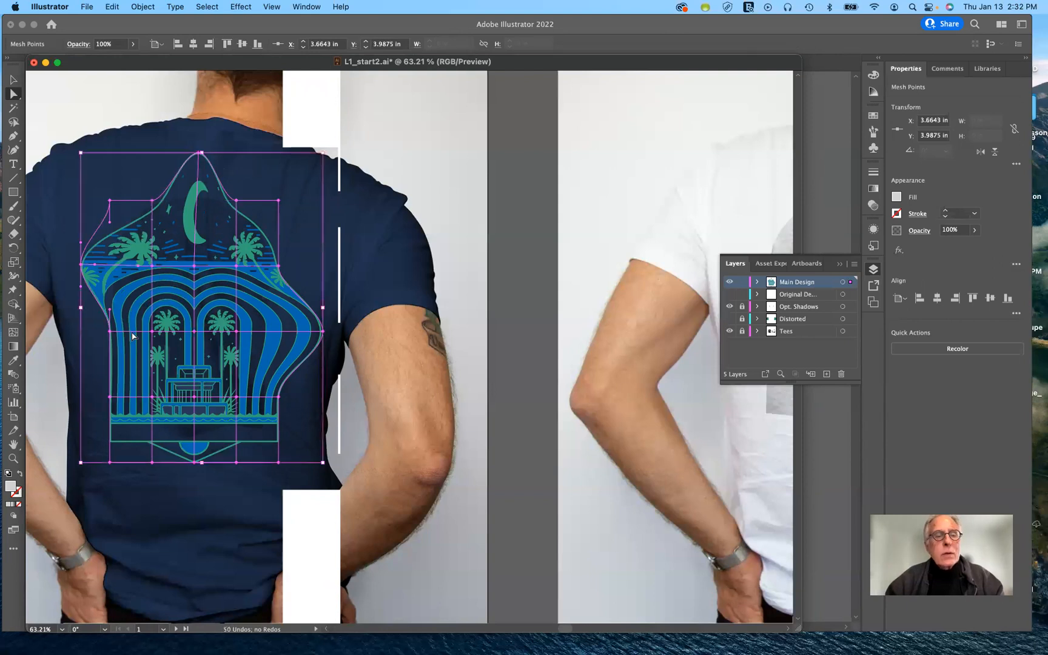
Step: Undo the three mesh point moves
key("super+z")
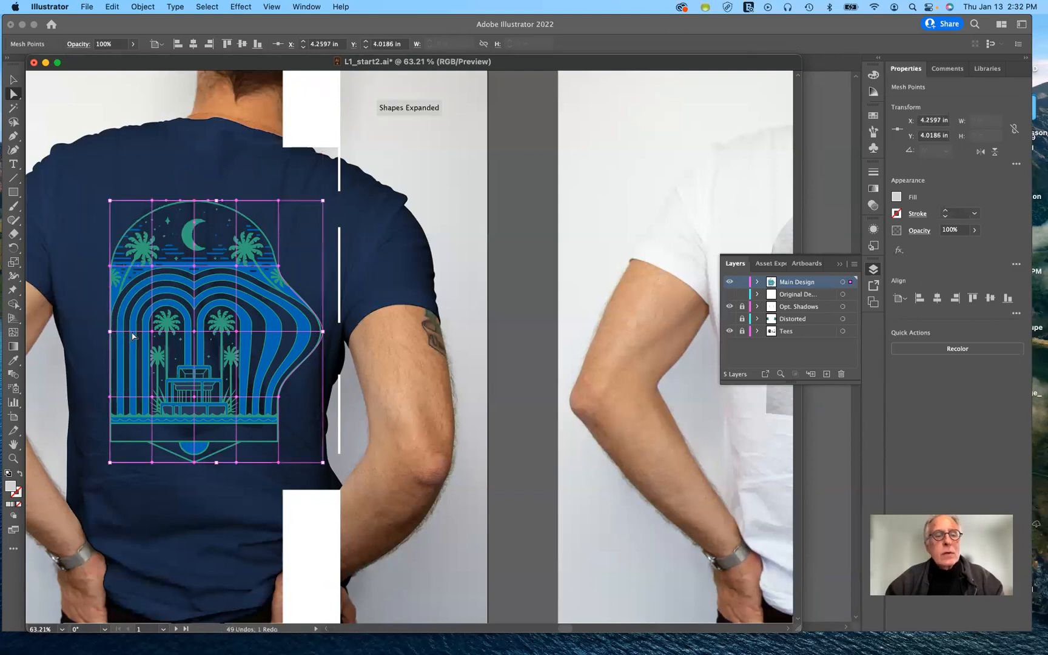
key("super+z")
key("super+z")
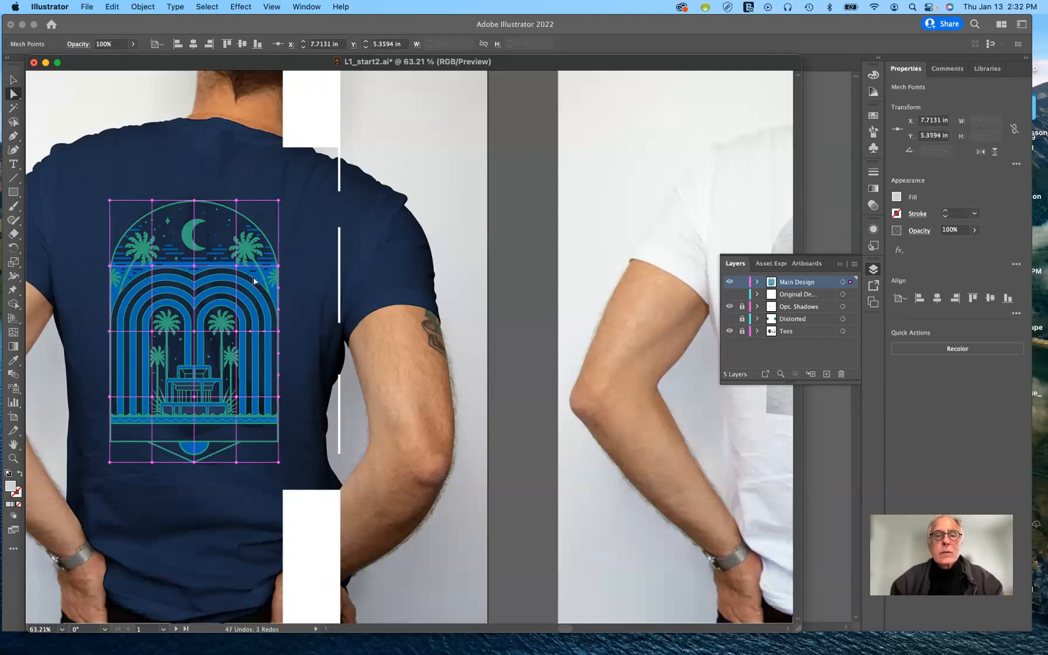
Step: Select the whole mesh artwork with the Selection tool and place a duplicate of it on the white shirt's back
scroll(254, 279, "right", 5)
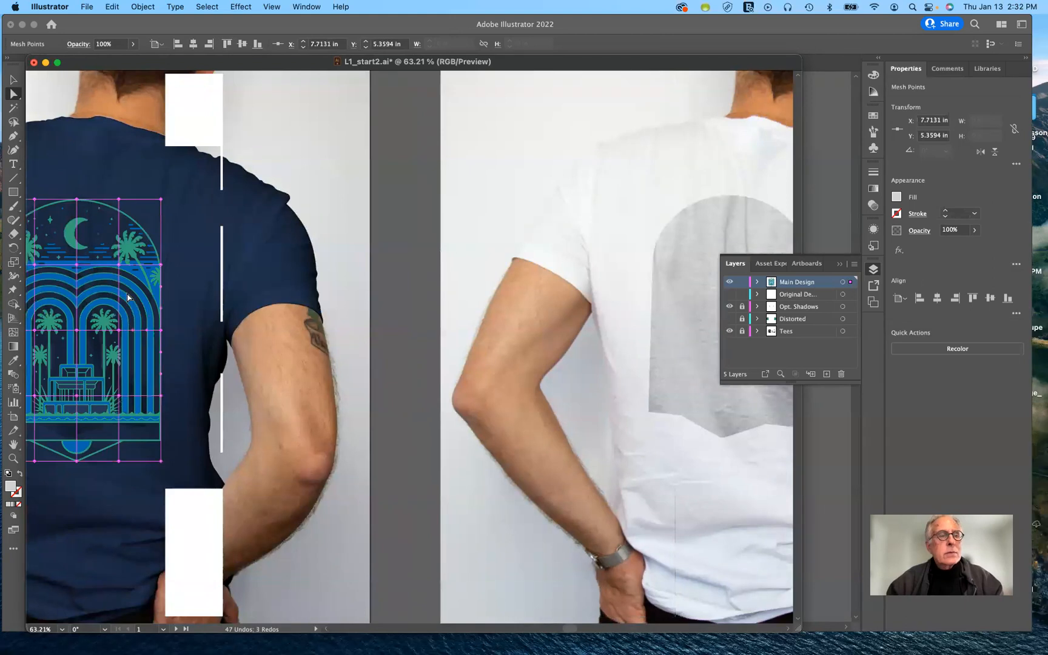
left_click(12, 81)
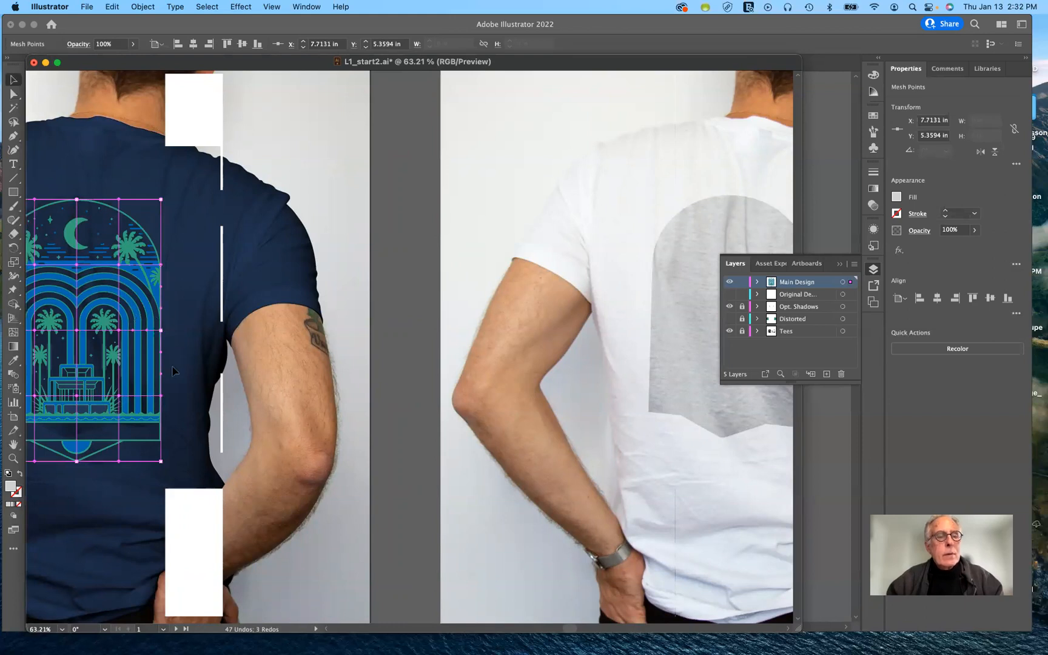
key("super+shift+a")
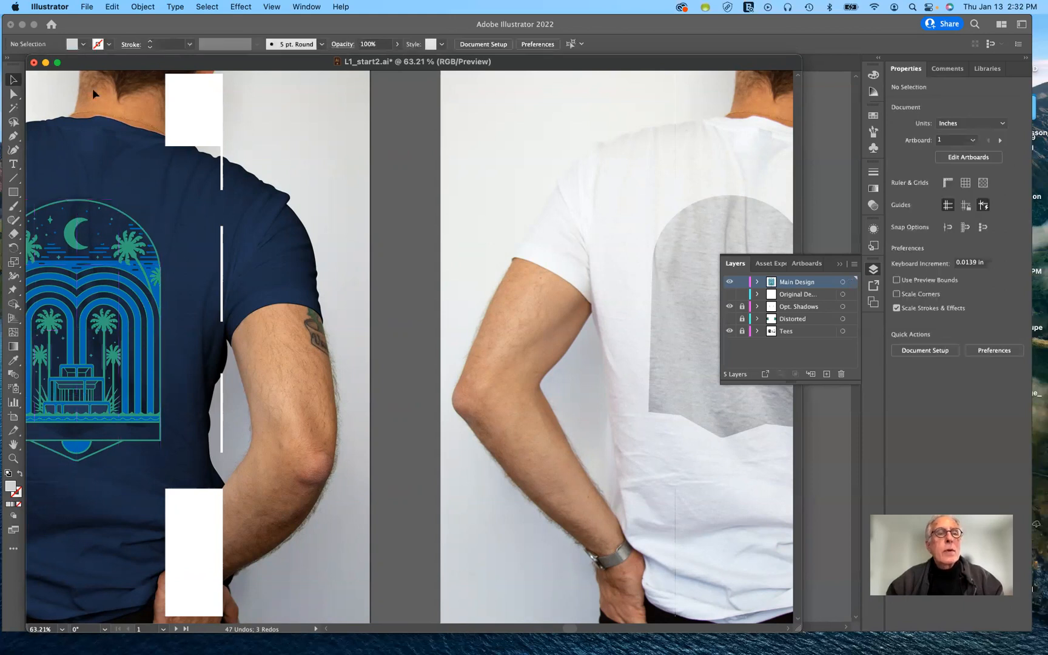
left_click(13, 81)
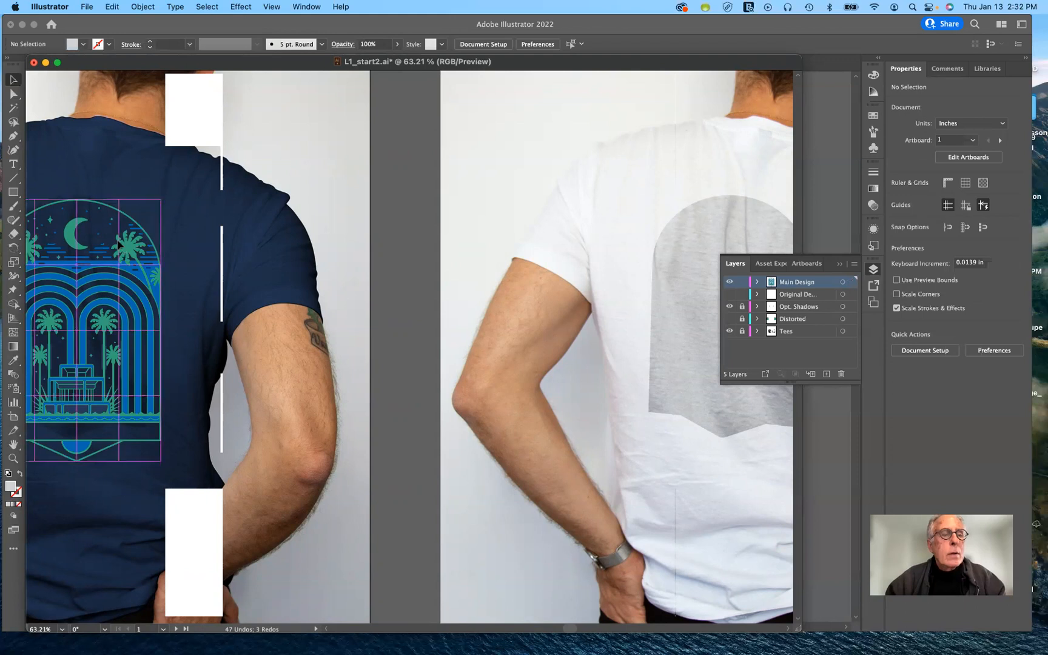
left_click(120, 246)
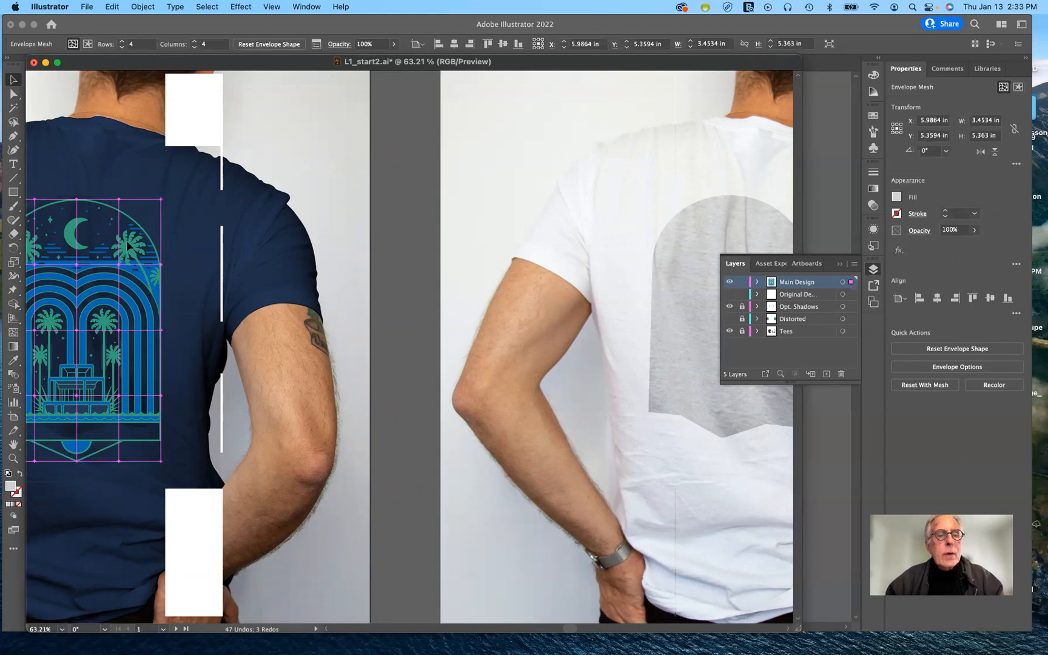
left_click_drag(427, 263, 775, 229)
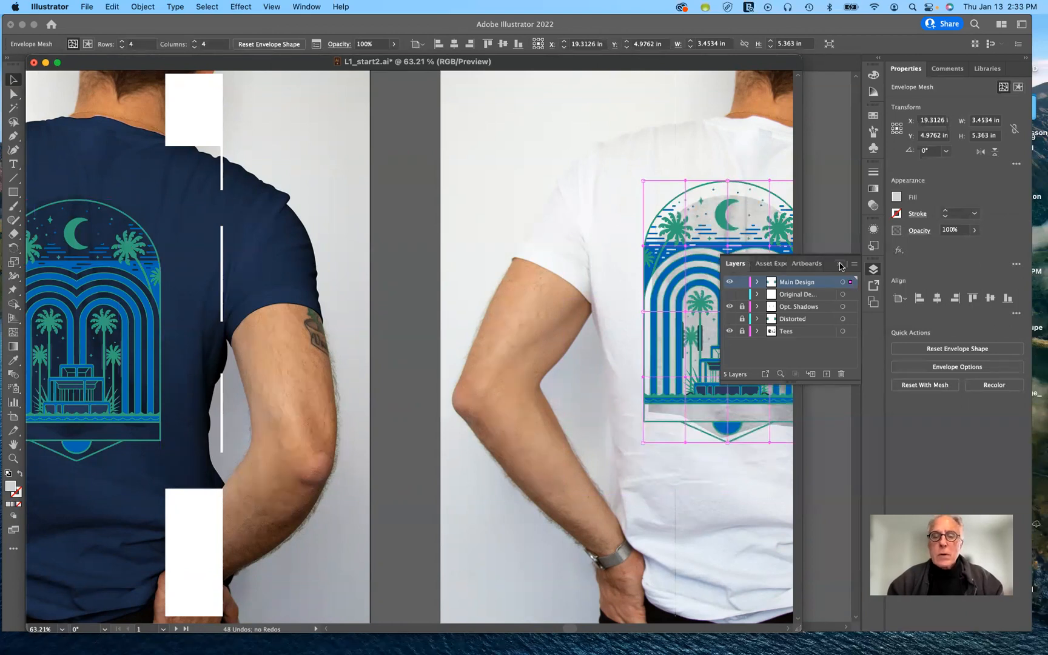
Step: Shift the duplicate slightly down on the white shirt to about X 5.88 in, Y 5.26 in
scroll(548, 376, "right", 2)
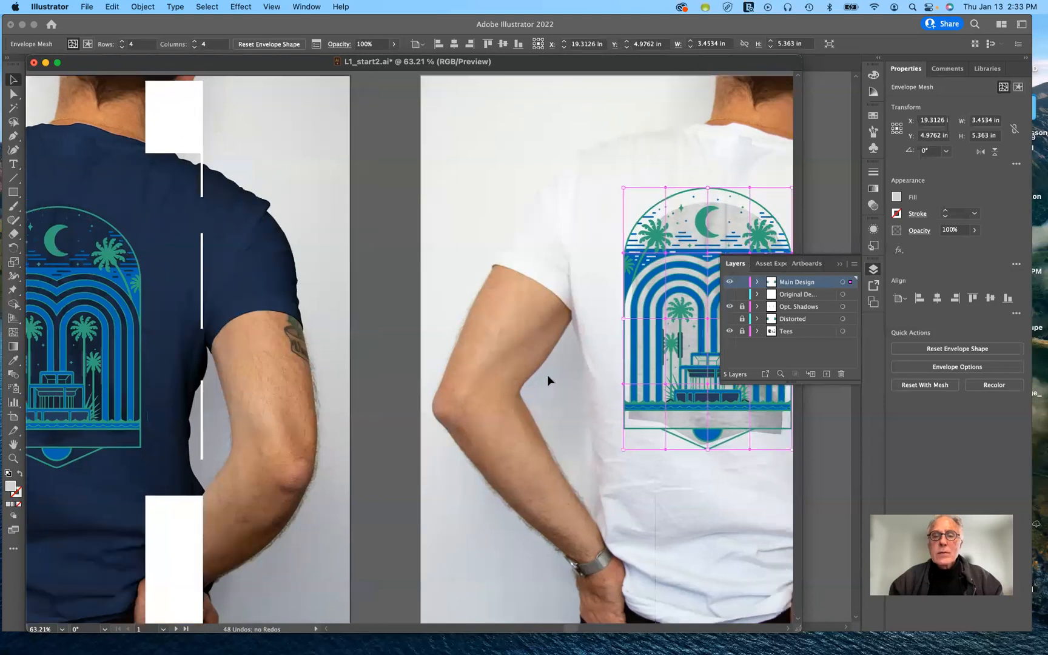
scroll(547, 375, "right", 5)
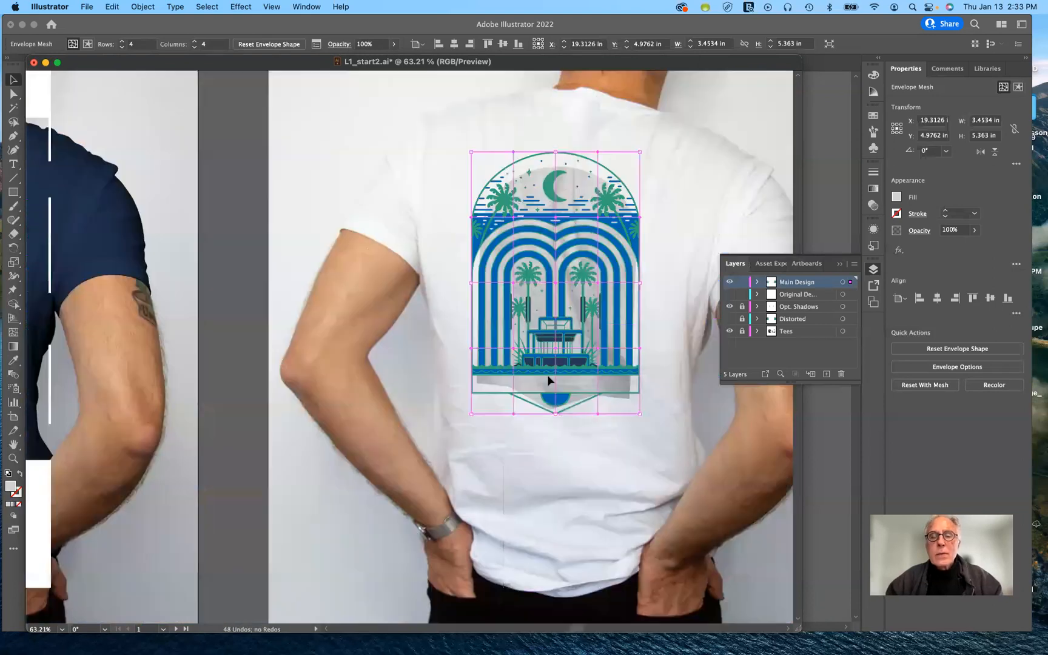
scroll(589, 301, "right", 1)
scroll(589, 301, "down", 1)
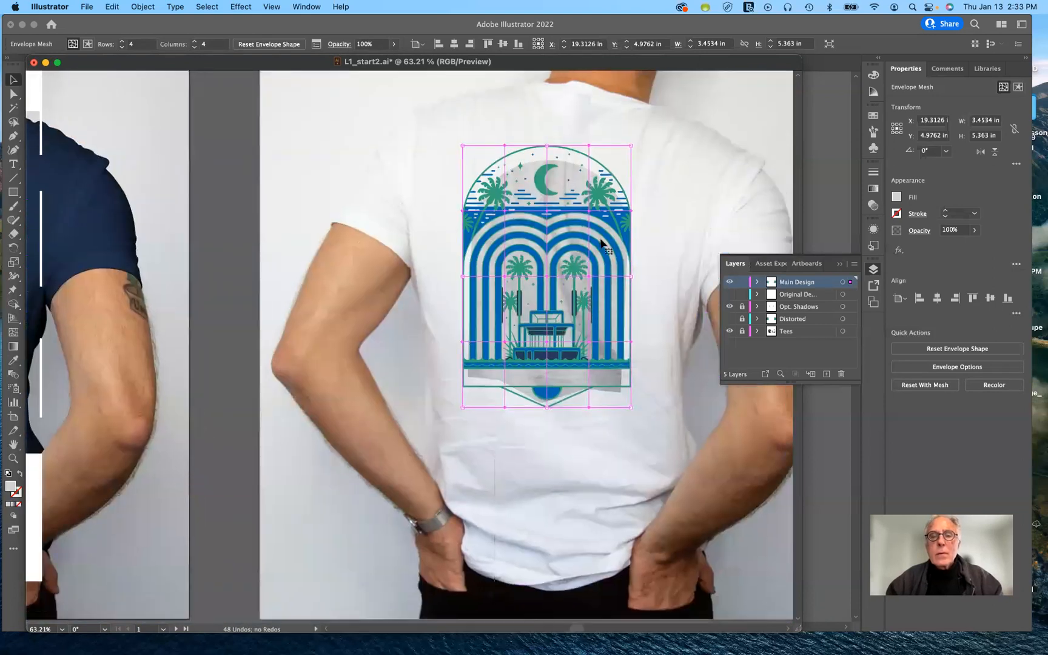
left_click(612, 262)
left_click_drag(610, 260, 603, 258)
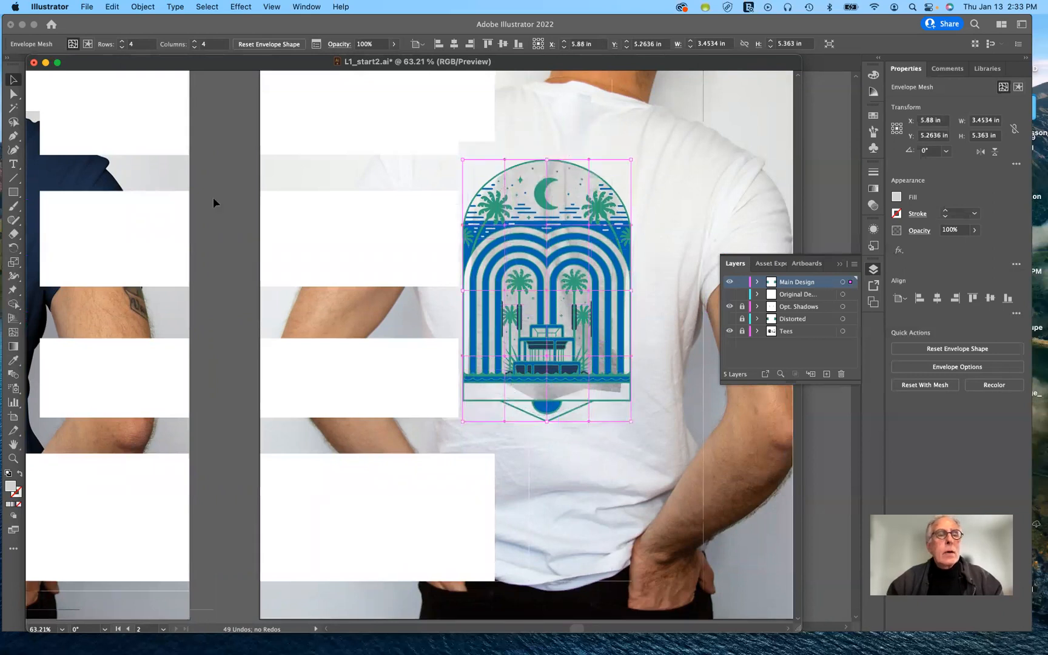
Step: Compare the artwork on the navy shirt with its duplicate on the white shirt
scroll(215, 195, "left", 3)
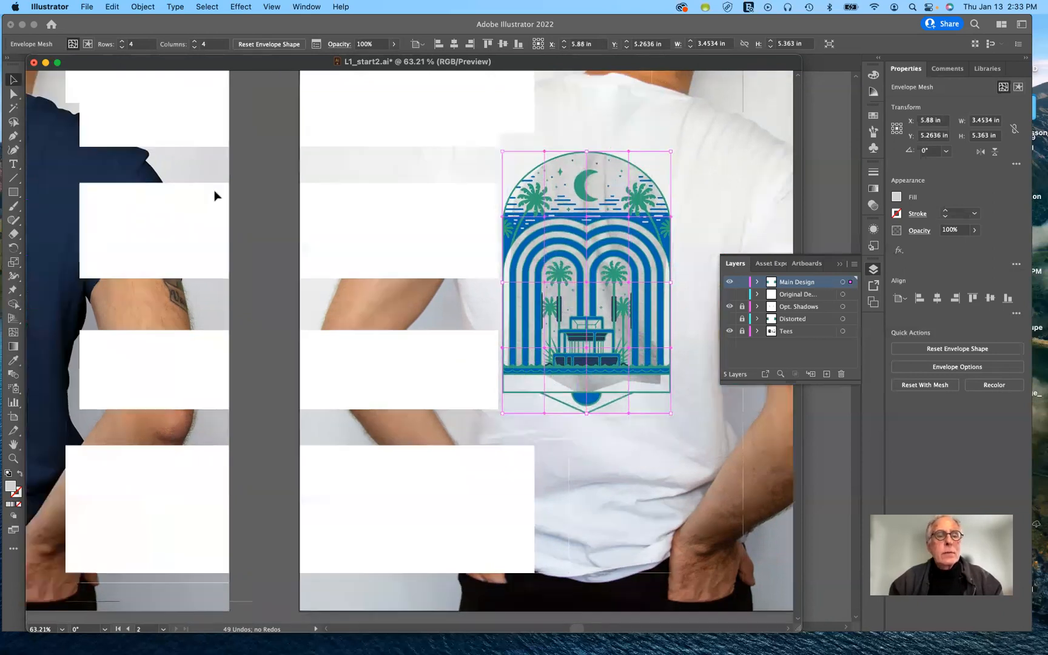
scroll(214, 195, "left", 6)
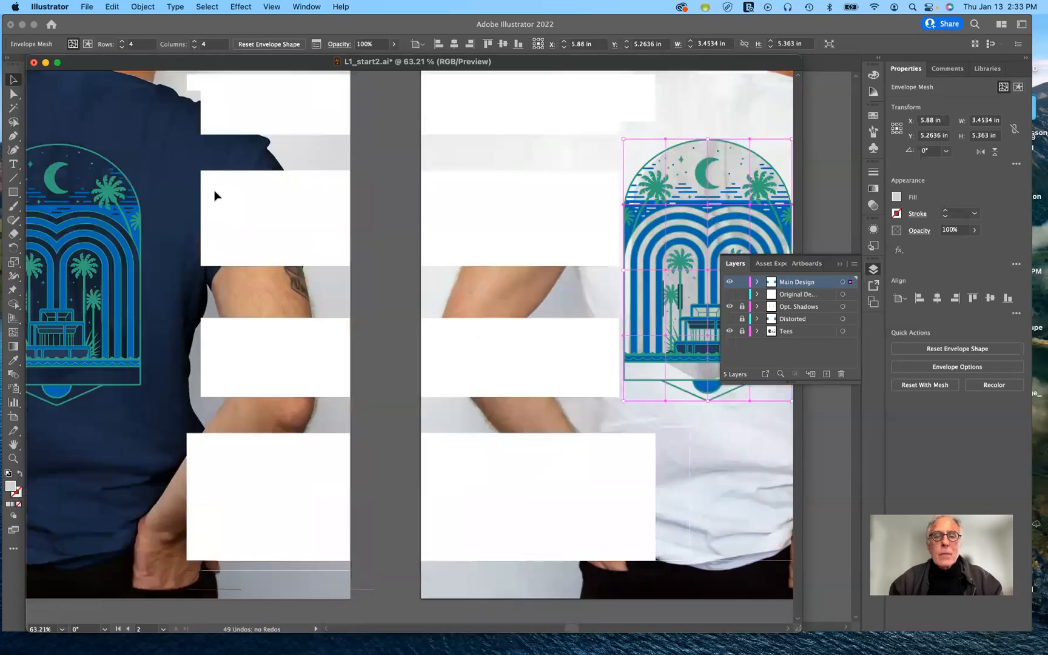
scroll(214, 195, "left", 5)
scroll(214, 195, "up", 2)
scroll(215, 195, "left", 1)
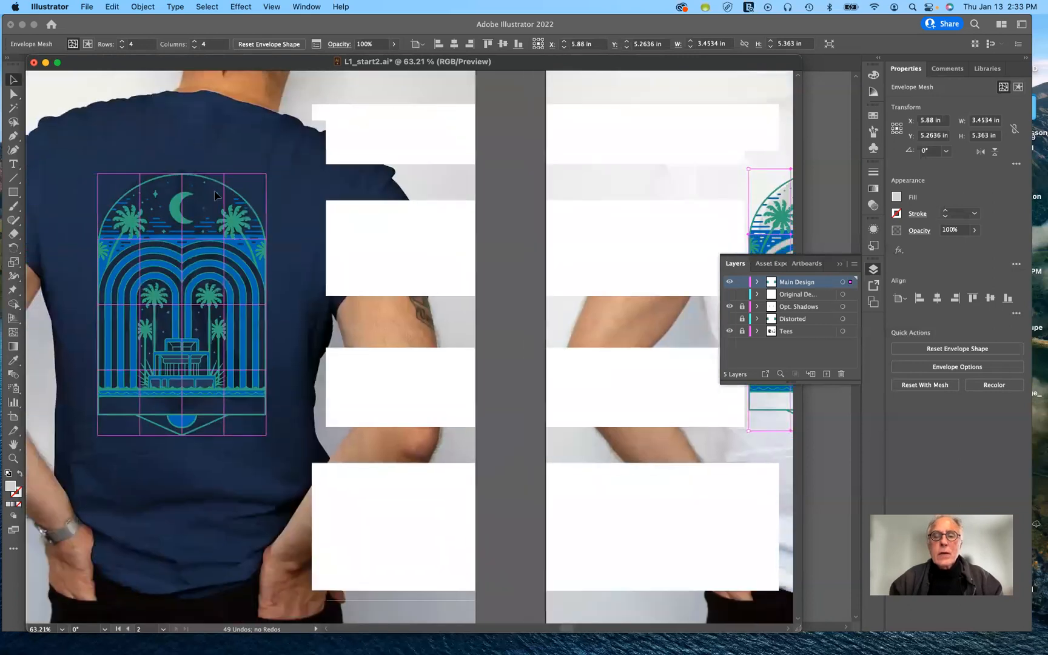
scroll(215, 195, "right", 6)
scroll(215, 195, "right", 1)
scroll(215, 195, "down", 1)
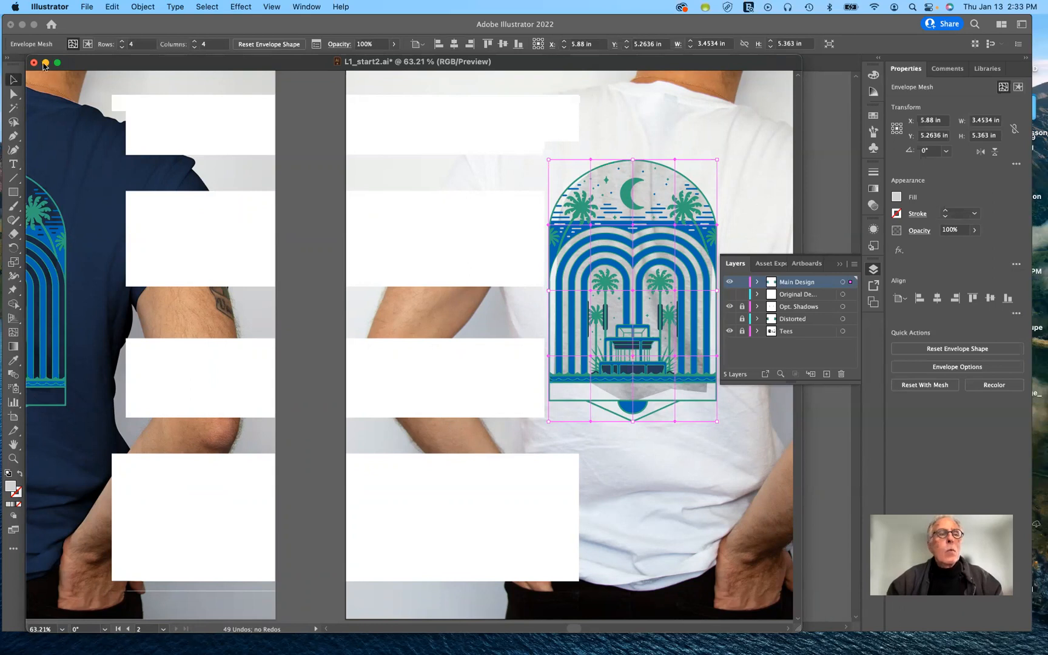
Step: Make the hidden original design layer visible and check the artwork on the navy shirt
left_click(730, 294)
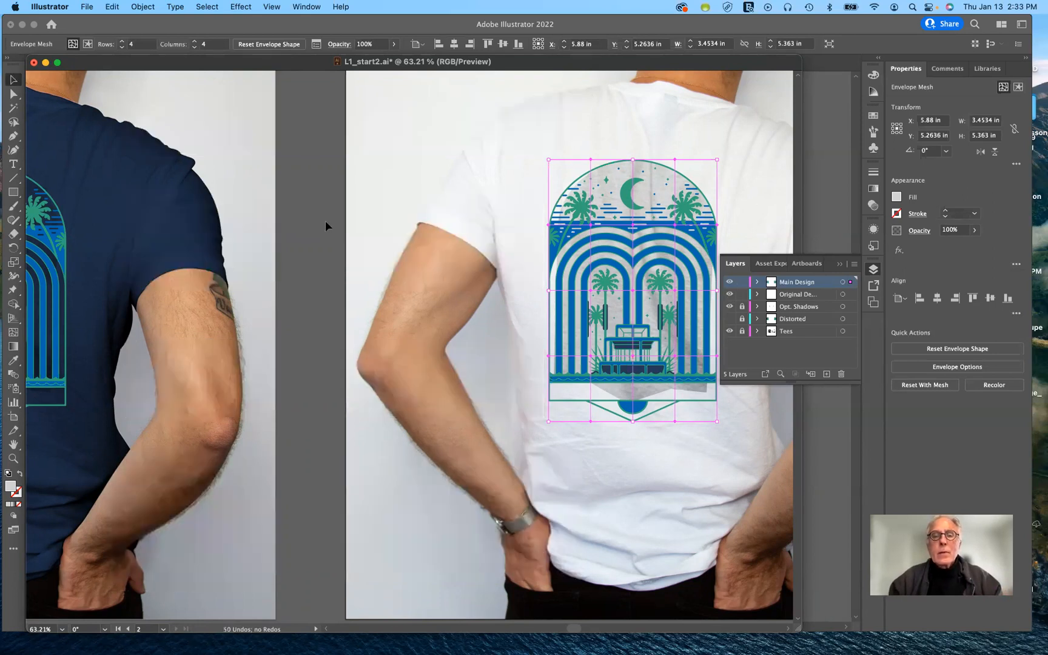
scroll(325, 220, "left", 2)
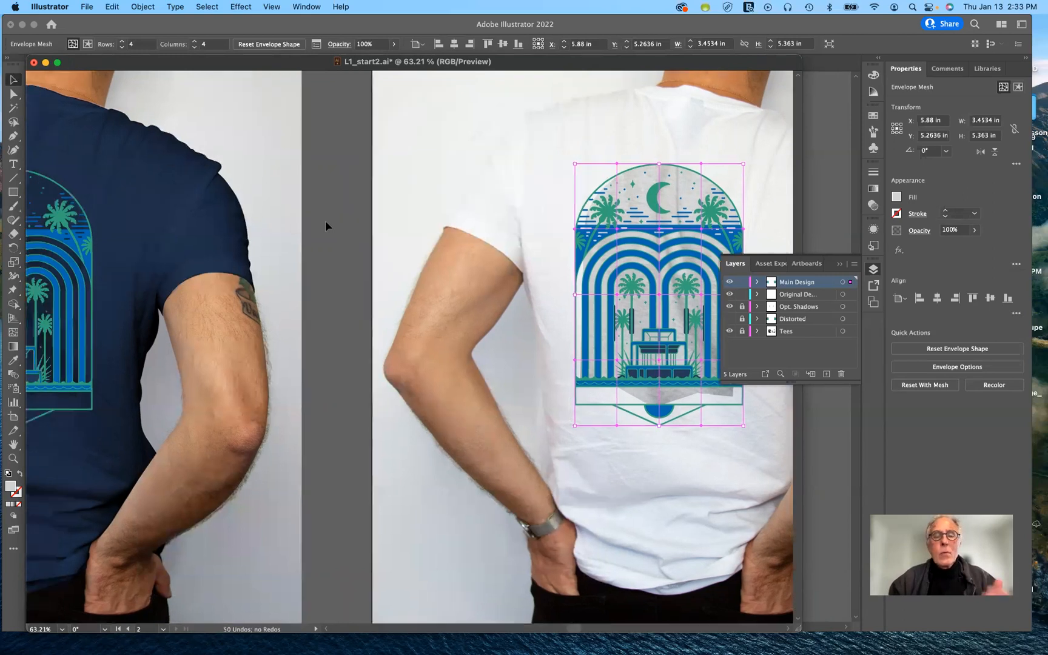
scroll(325, 222, "left", 15)
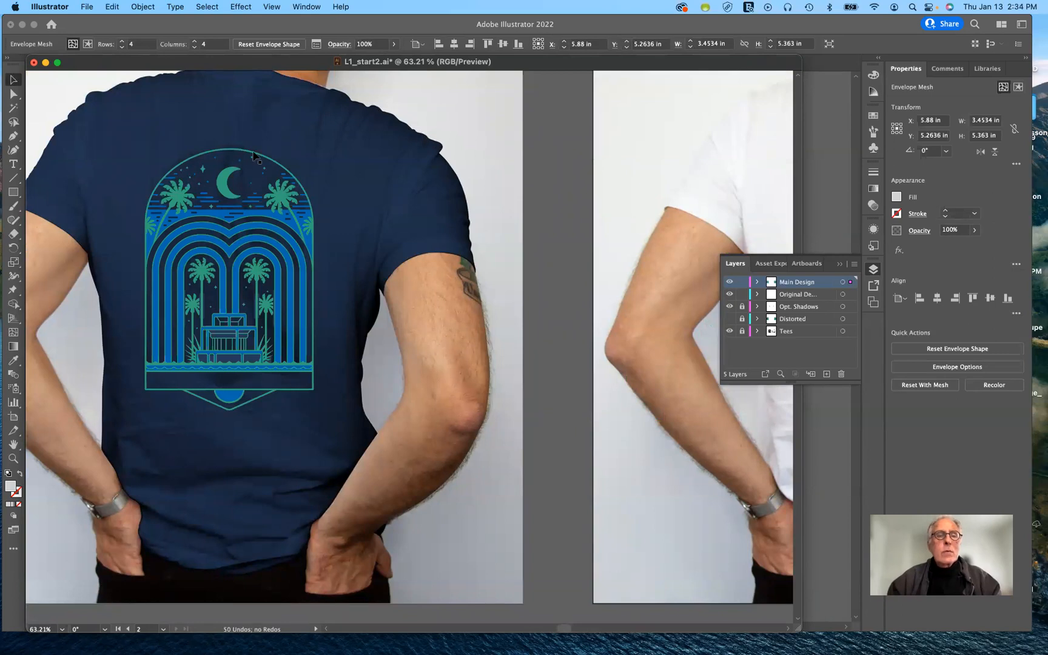
key("super+h")
key("super+h")
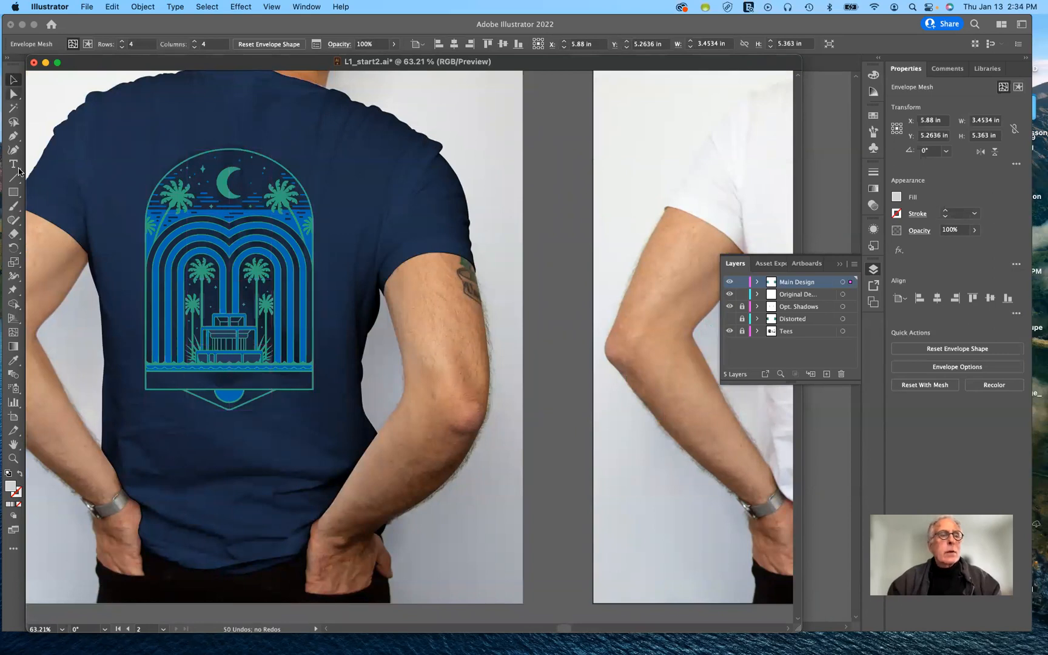
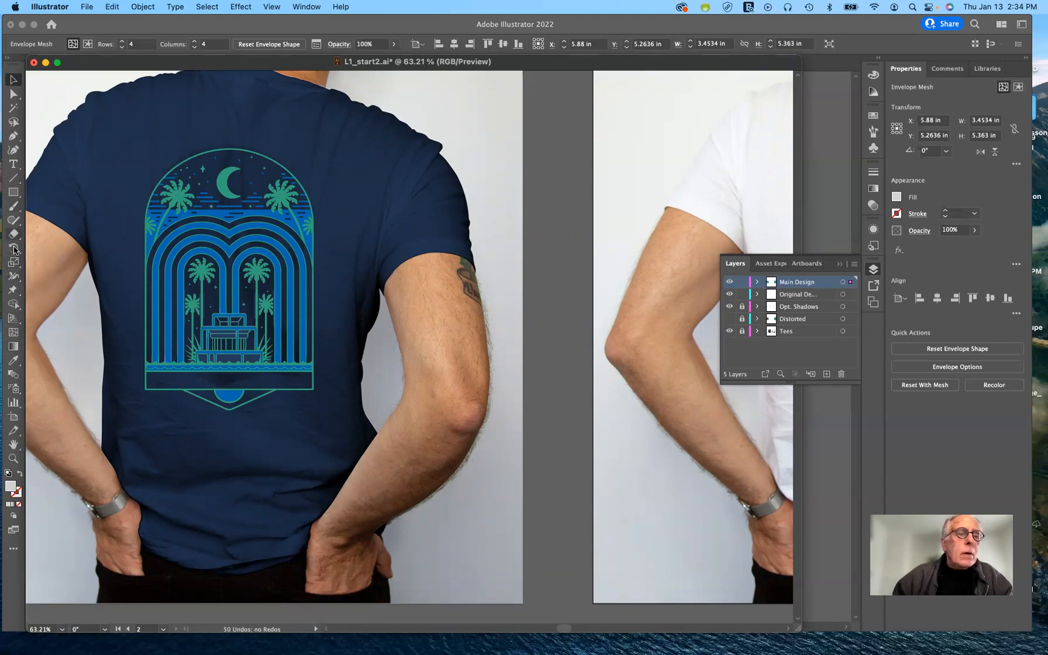
left_click(13, 248)
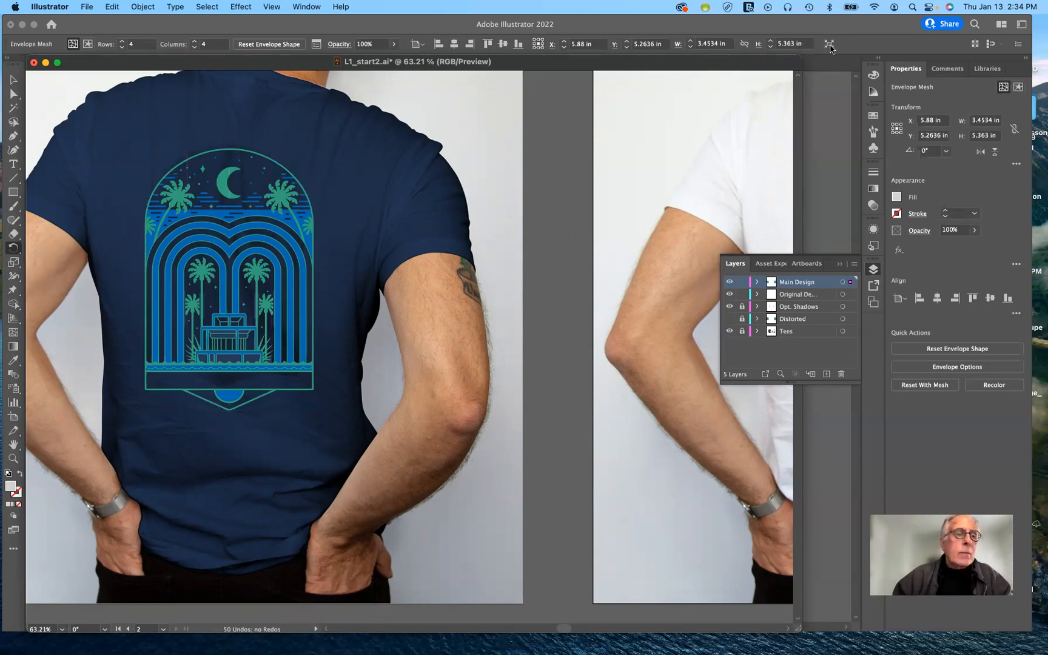
left_click(144, 6)
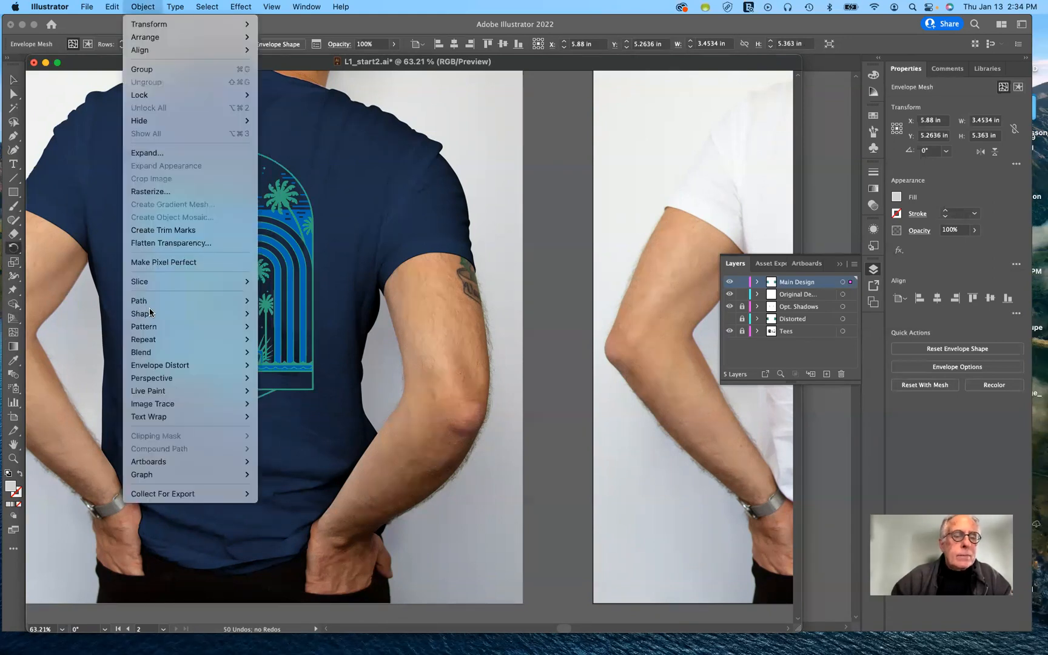
mouse_move(154, 367)
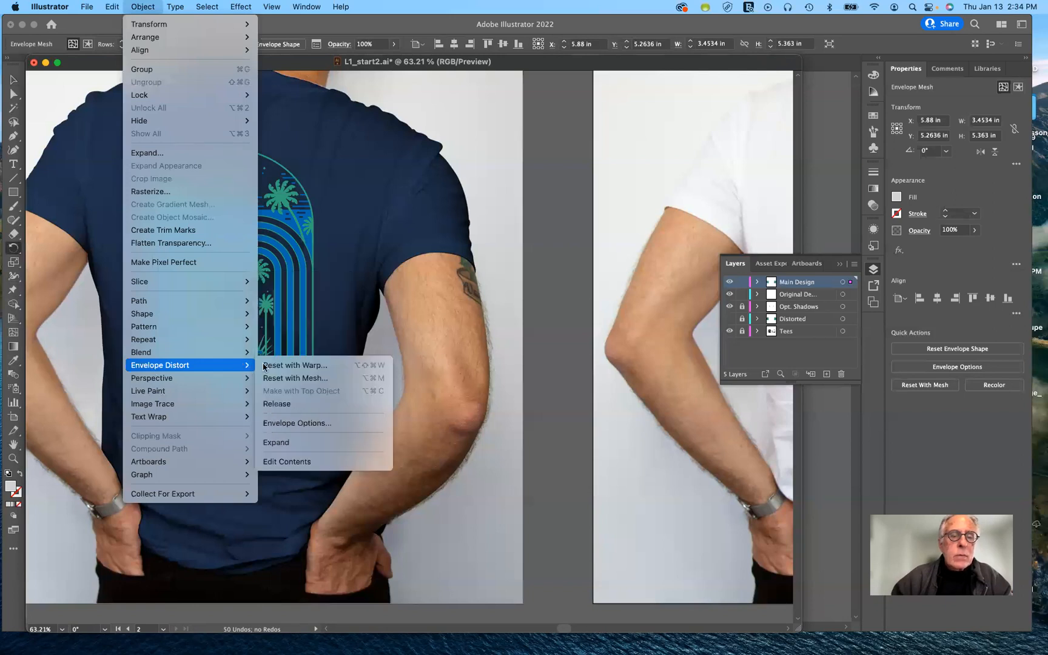
left_click(265, 366)
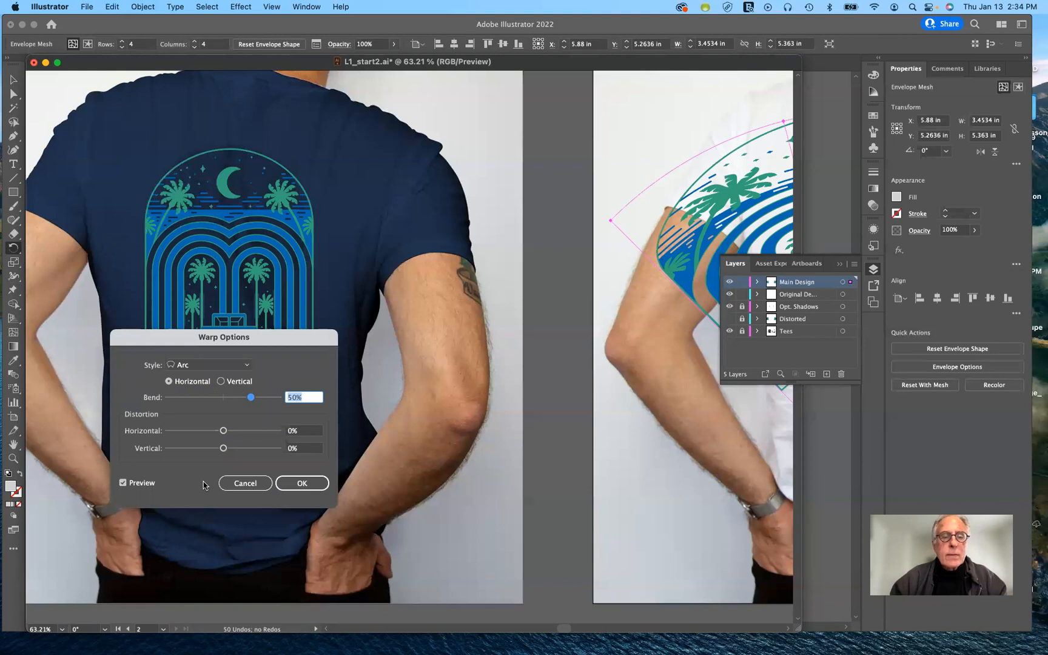
key("Escape")
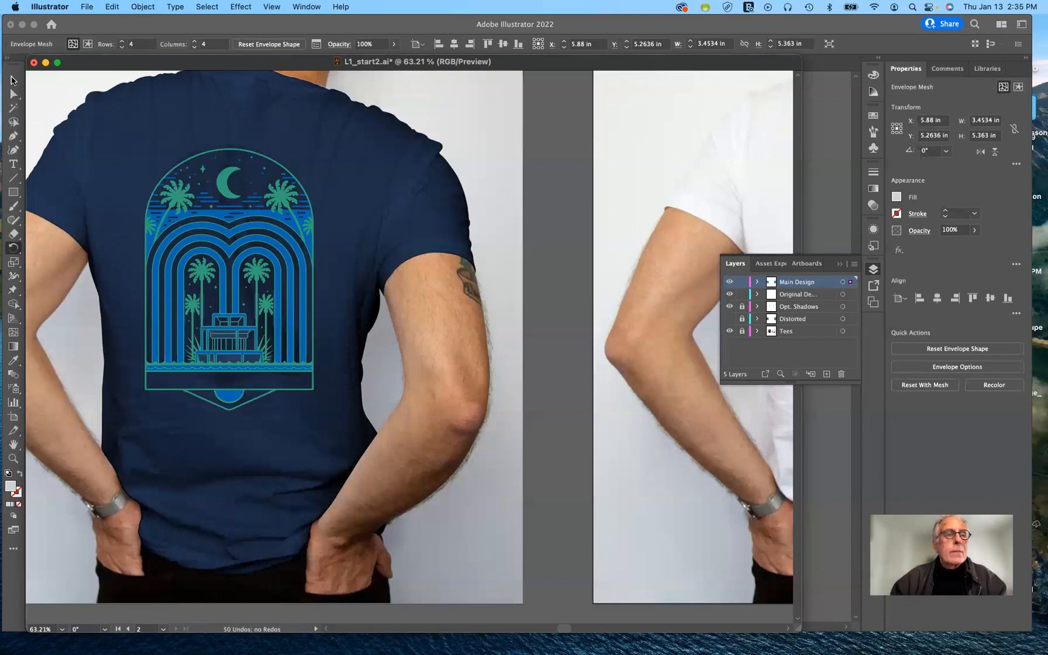
Step: Return to the Selection tool and deselect the duplicated mesh artwork on the white shirt
key("v")
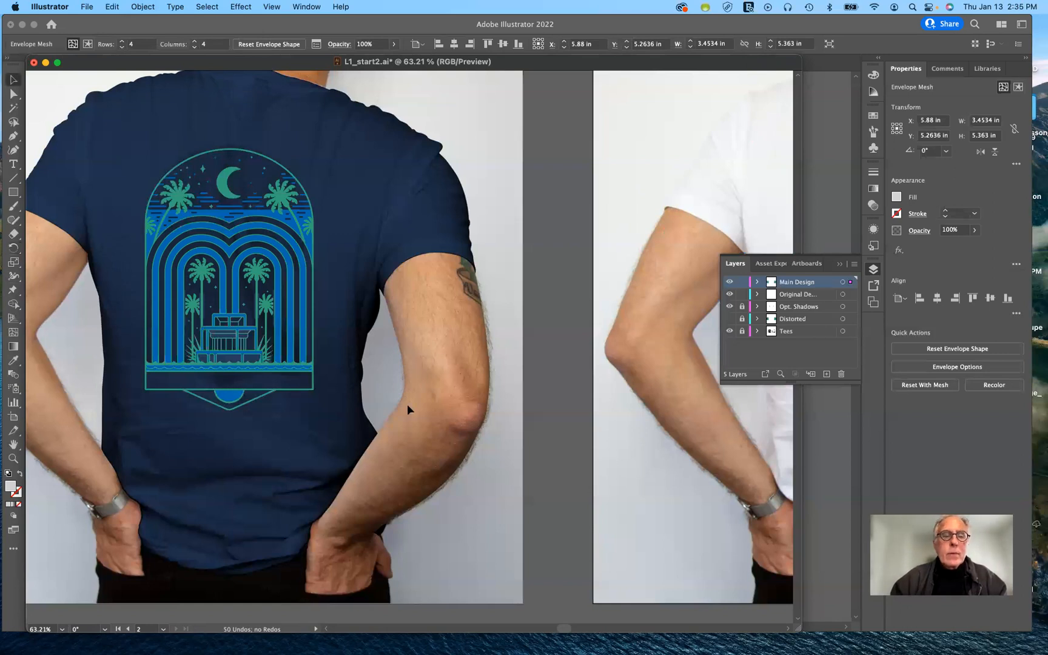
left_click(281, 311)
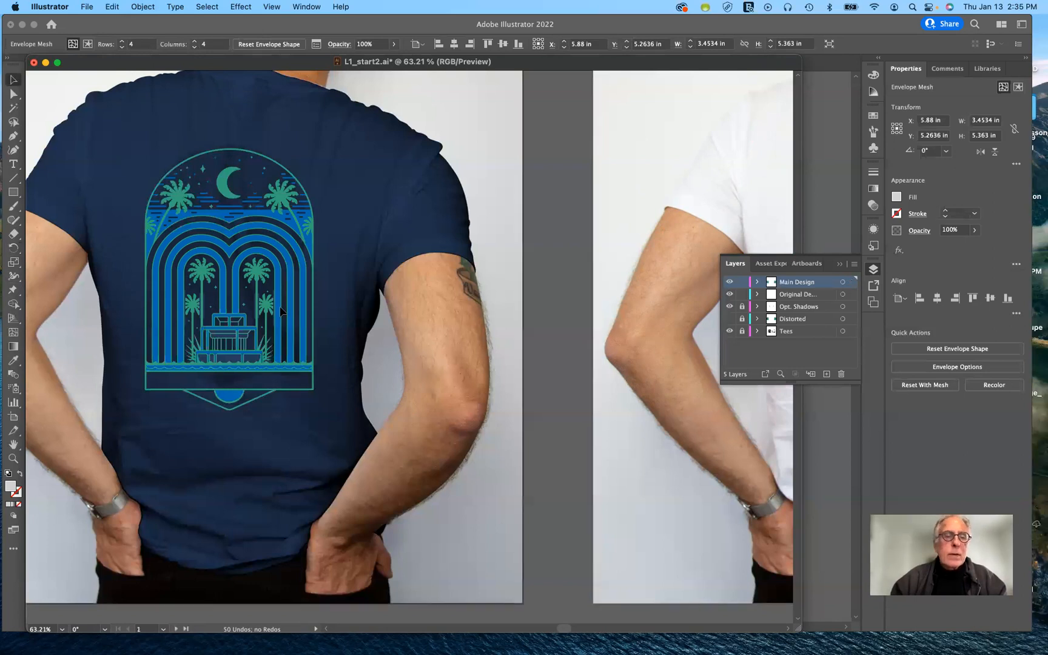
left_click(251, 299)
left_click(251, 299)
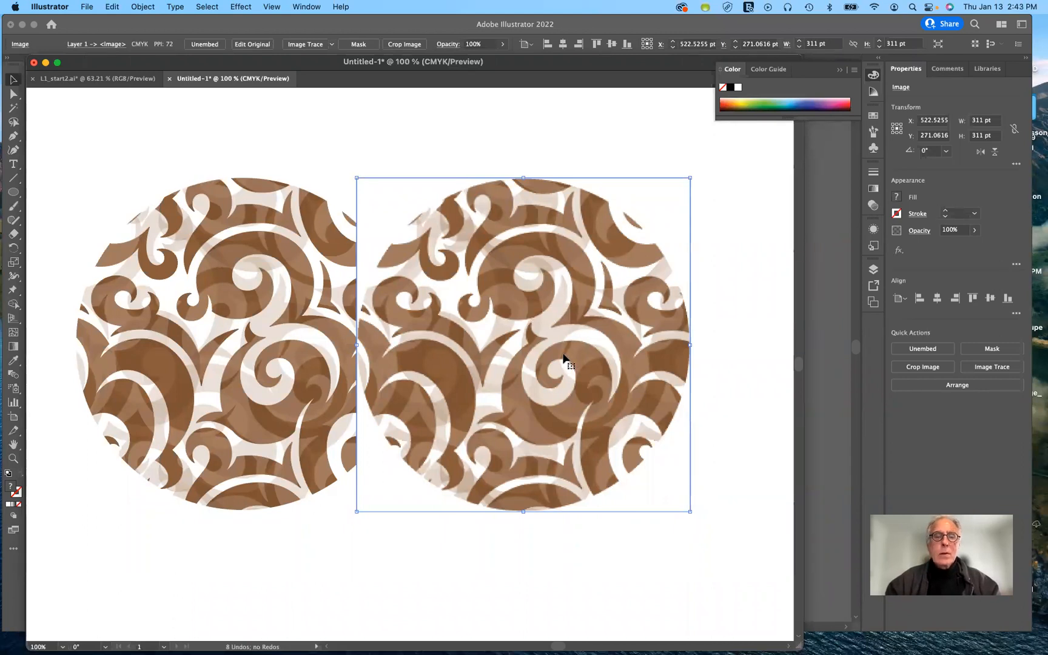
Step: Delete the rasterized circle image and the pattern-filled circle from the untitled document
key("Delete")
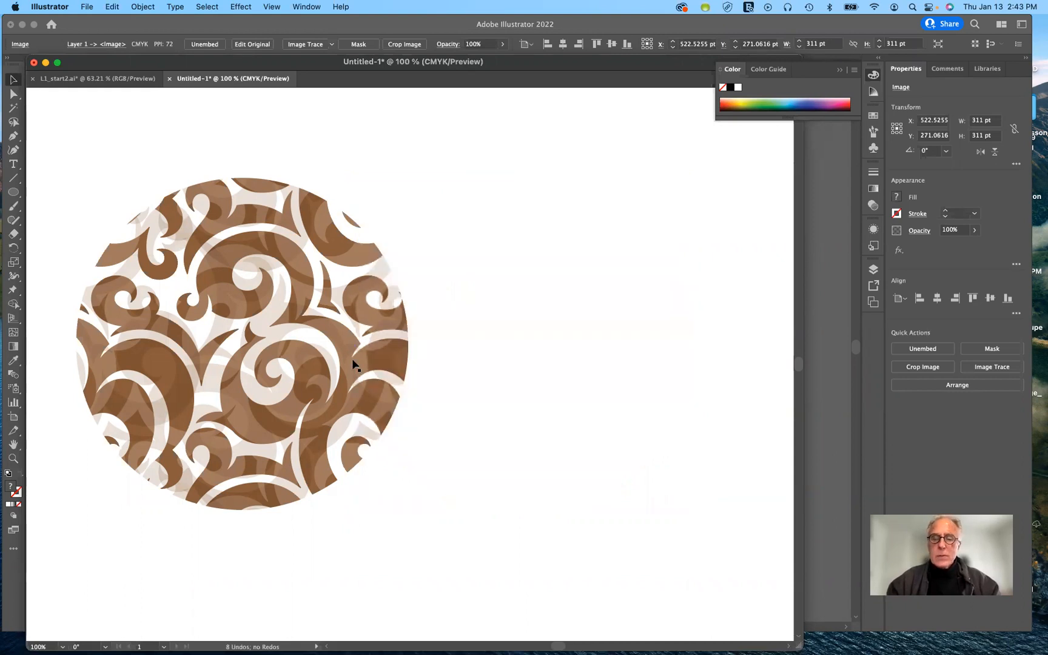
left_click(352, 364)
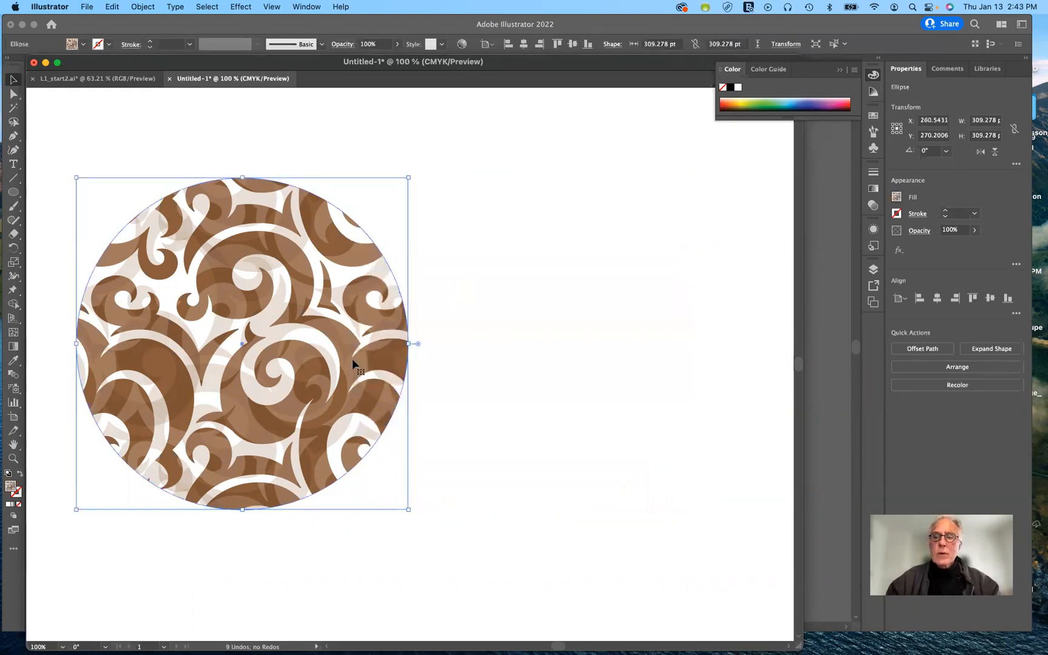
key("Delete")
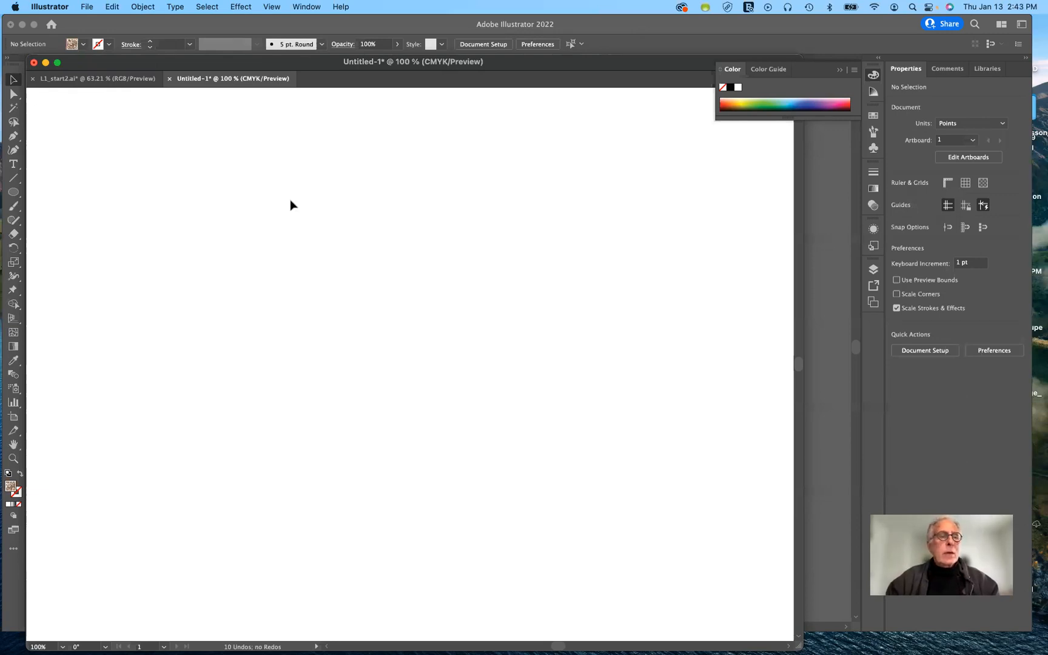
Step: Draw a pattern-filled circle about 319 pt in diameter and move it to about X 256 pt, Y 245 pt
left_click(14, 192)
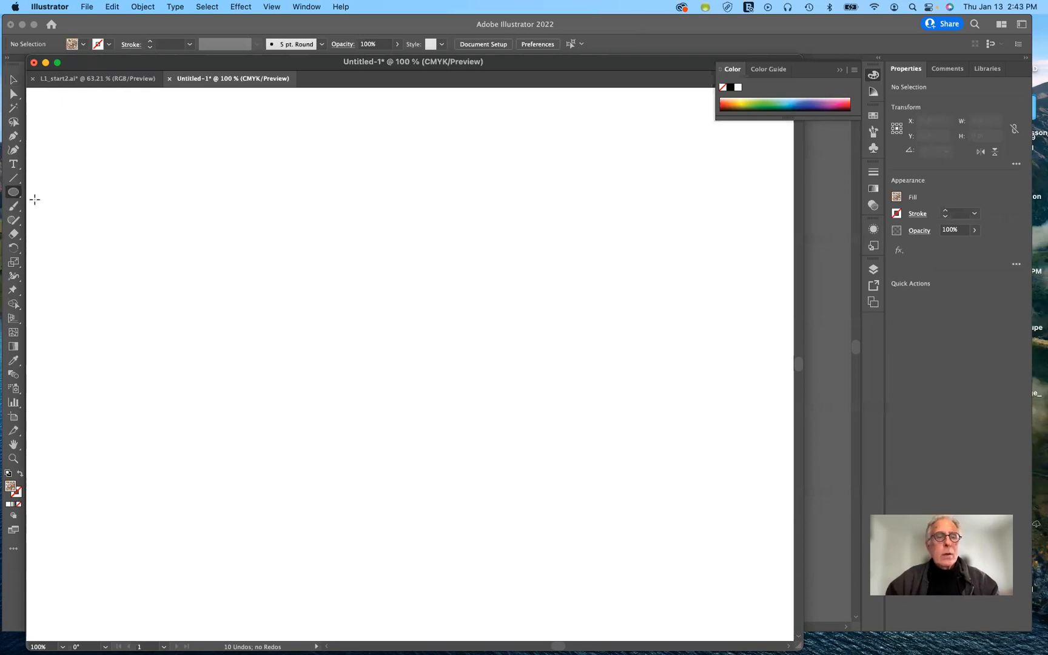
left_click_drag(206, 238, 324, 359)
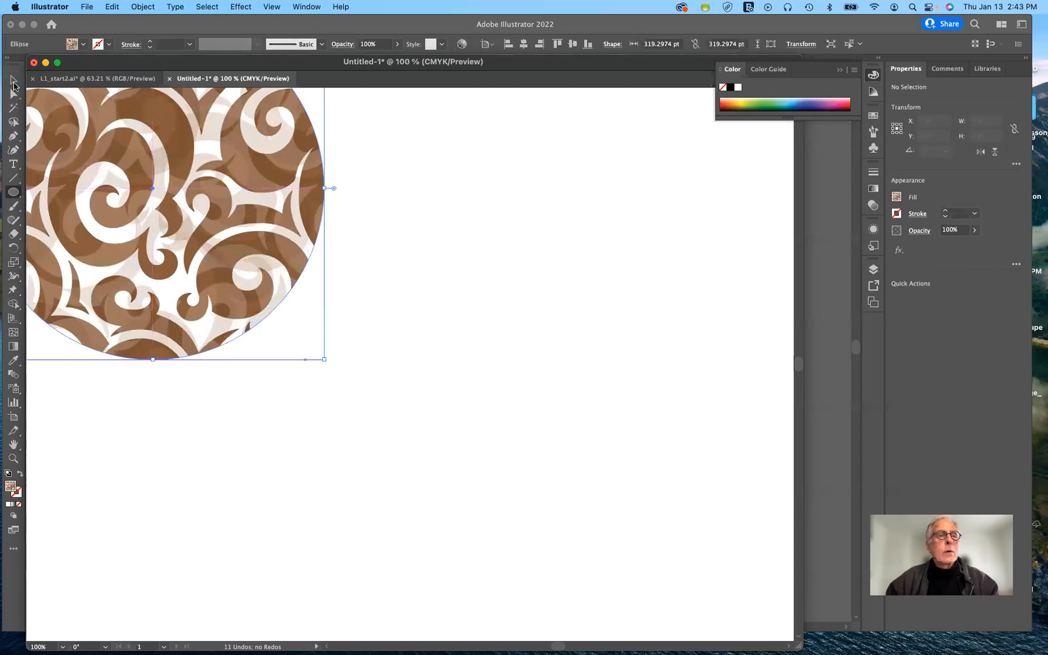
left_click(13, 85)
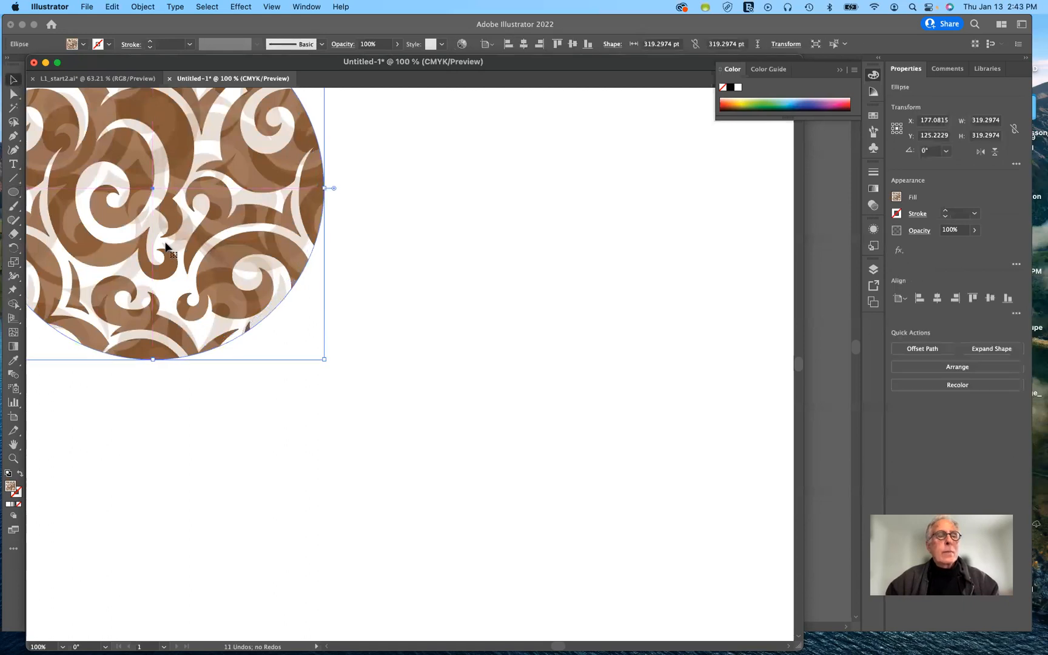
key("super+shift+b")
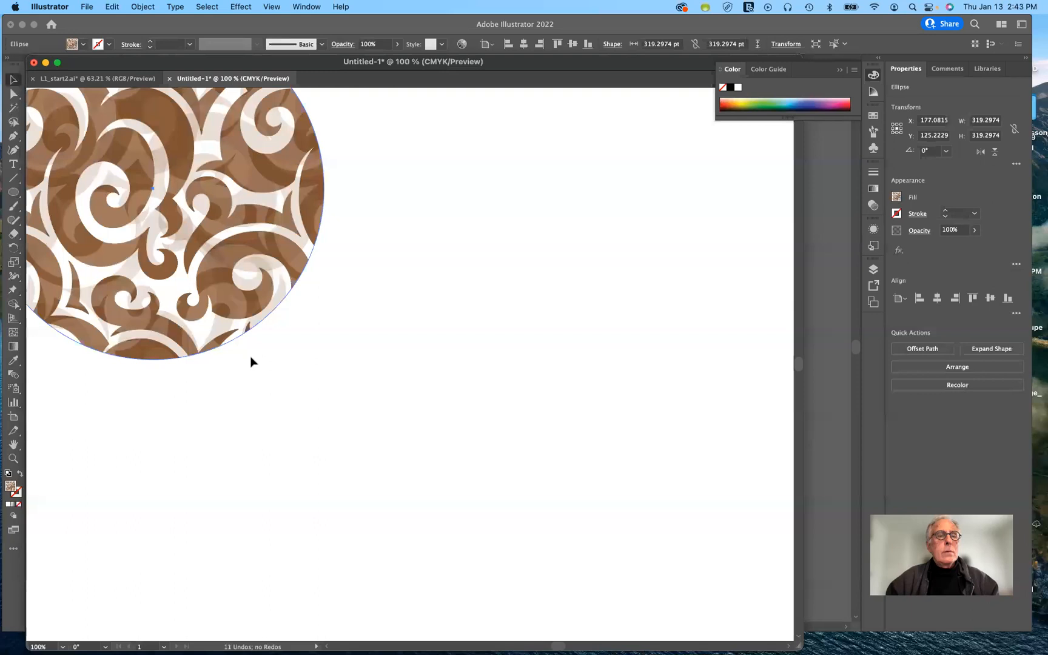
left_click_drag(250, 355, 257, 381)
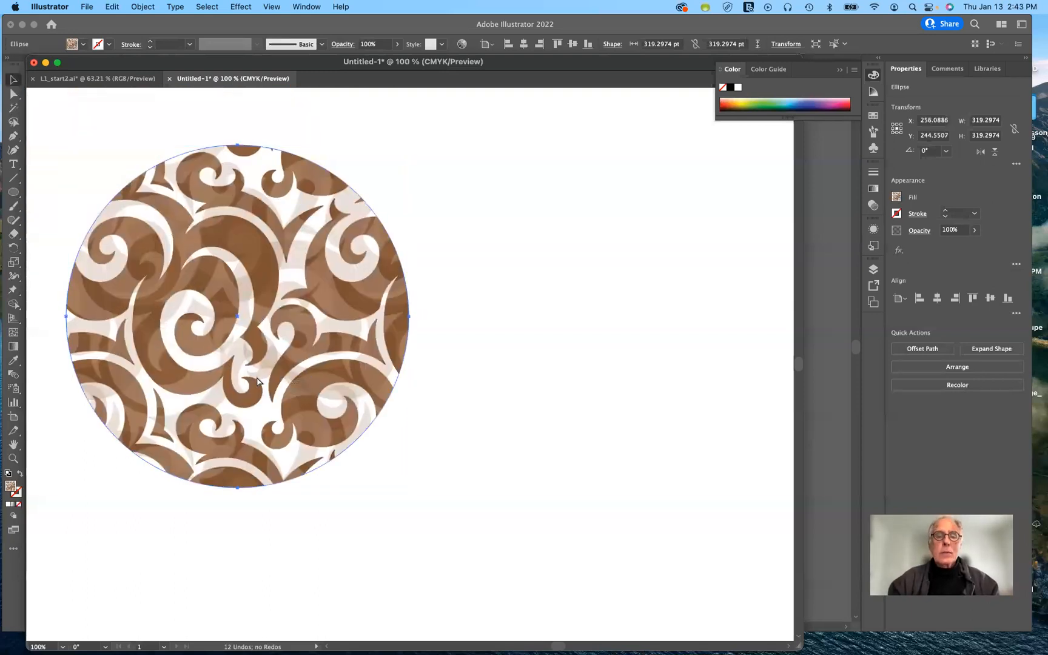
Step: Examine the vector edges of the patterned circle at magnifications up to 2400%
key("super+equal")
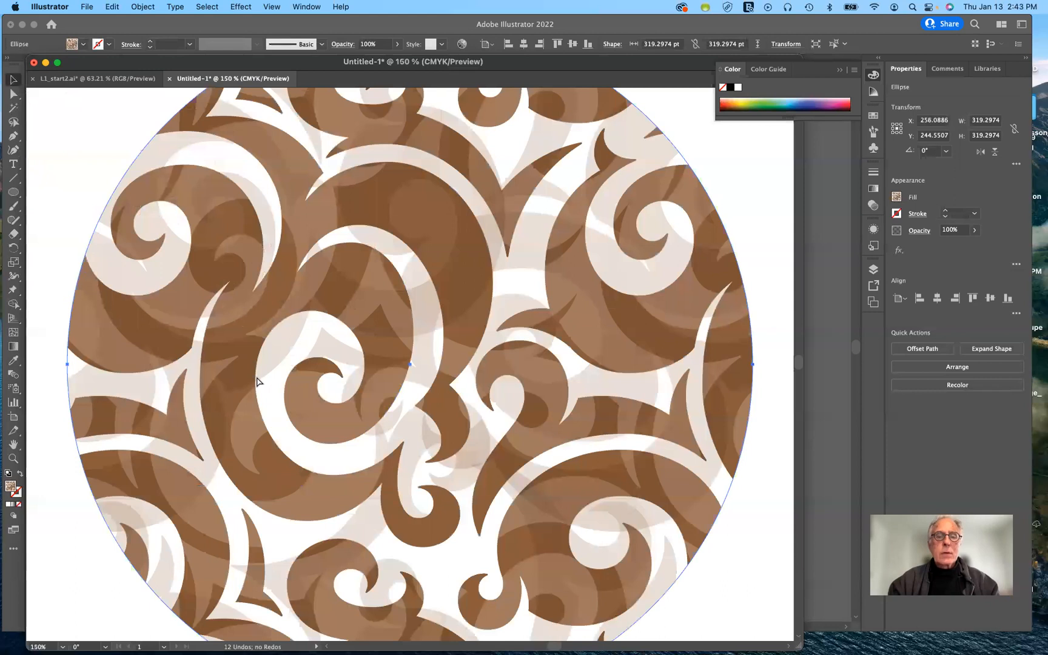
key("super+equal")
key("super+equal")
key("super+equal")
key("super+equal")
key("super+equal")
key("super+equal")
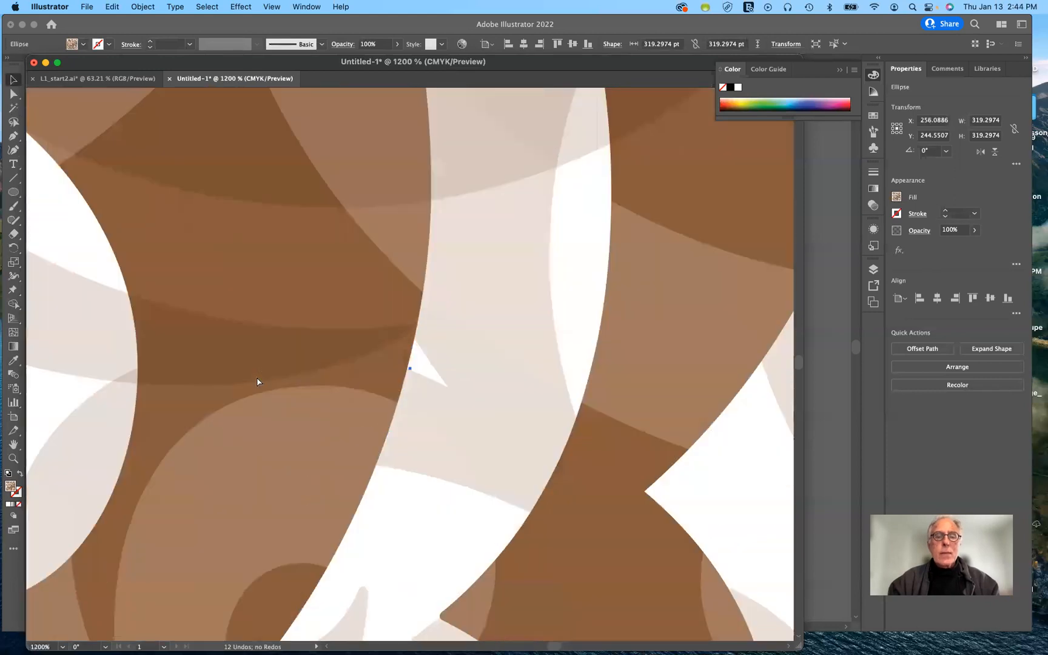
key("super+equal")
key("super+equal")
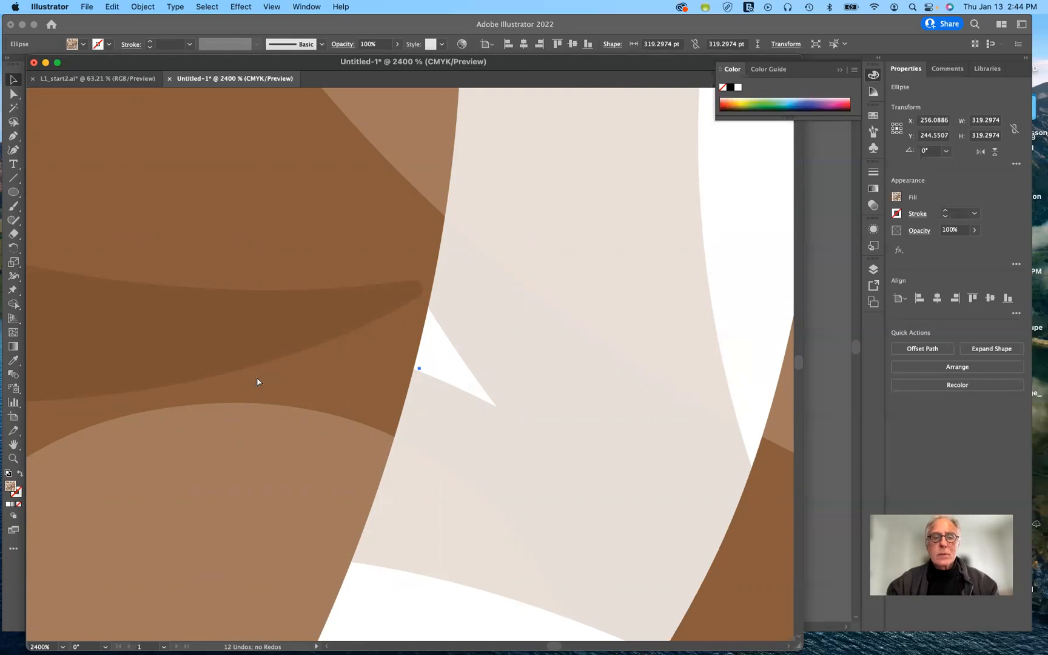
key("super+minus")
key("super+minus")
key("super+minus")
key("super+minus")
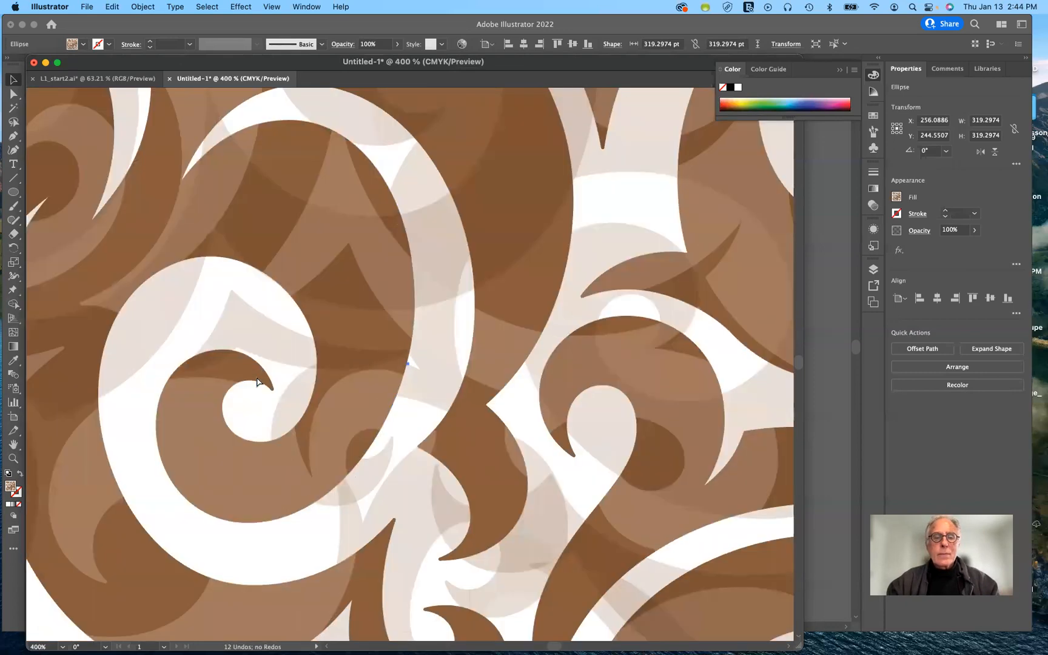
key("super+minus")
key("super+minus")
key("super+minus")
key("super+minus")
key("super+minus")
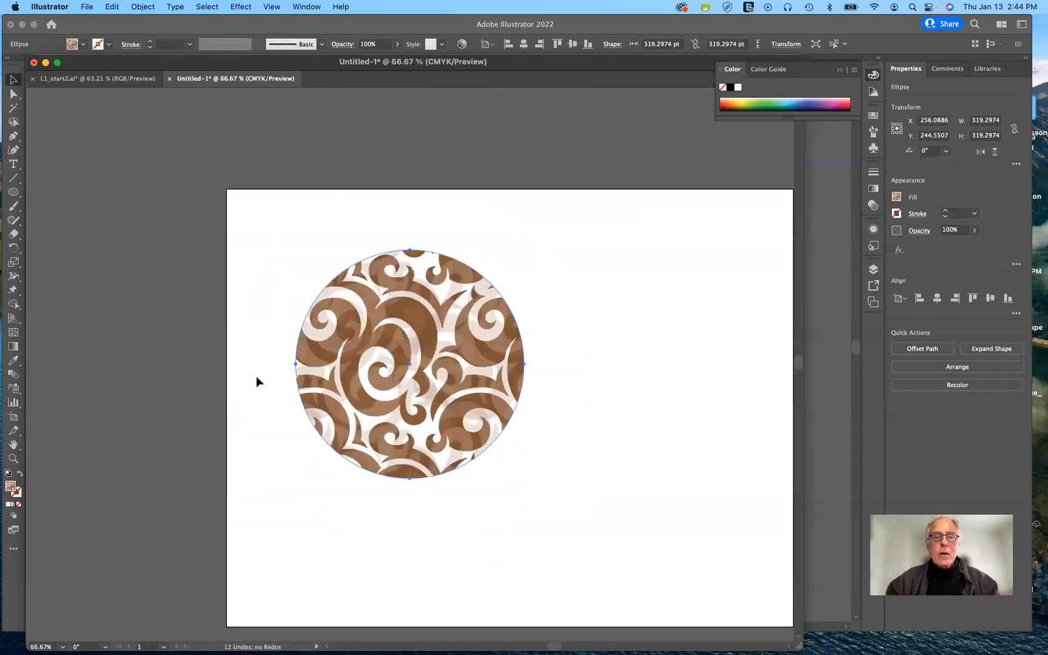
Step: Place a duplicate of the patterned circle overlapping the original, at about X 464 pt, Y 249 pt
scroll(256, 377, "right", 2)
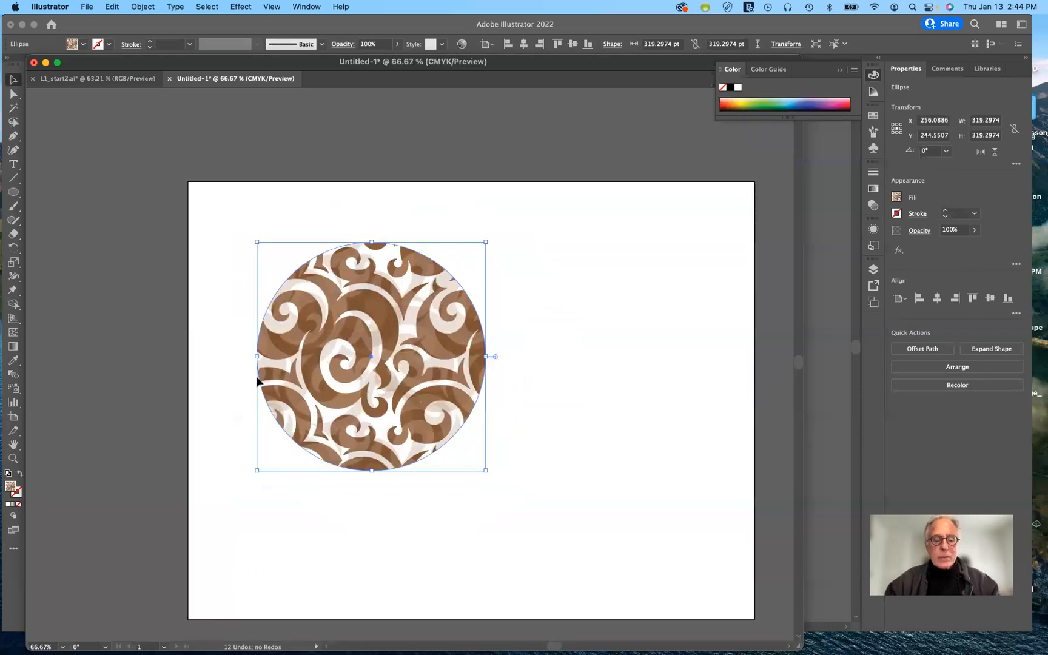
scroll(257, 379, "down", 1)
scroll(257, 378, "right", 1)
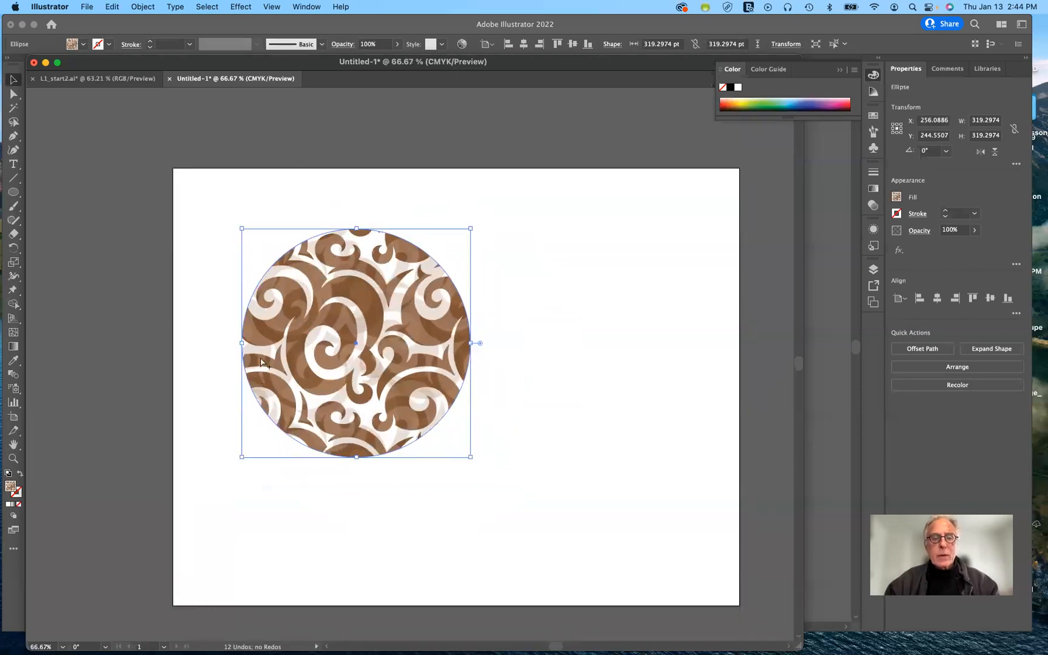
key("super+shift+b")
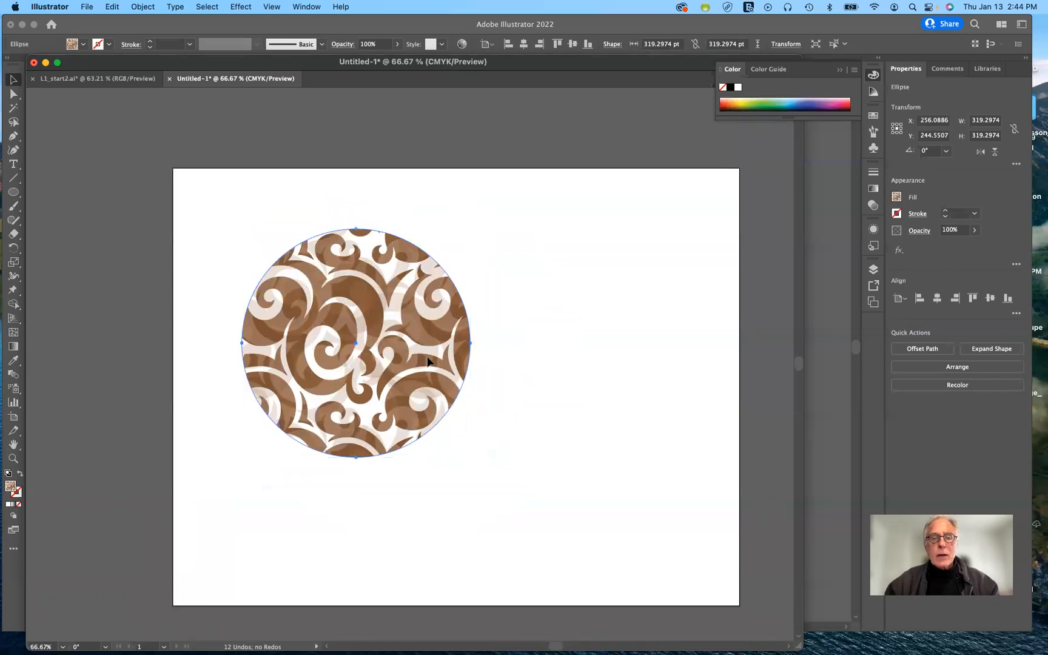
left_click_drag(389, 363, 520, 362)
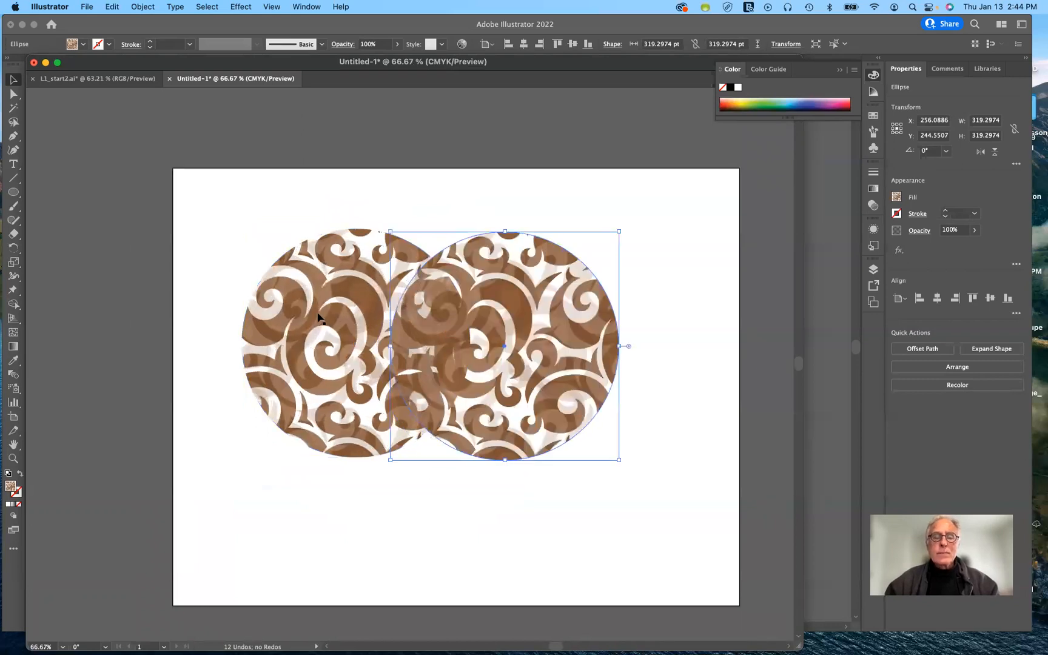
Step: Rasterize the duplicate circle with the CMYK color model, Screen (72 ppi) resolution and a white background
left_click(144, 7)
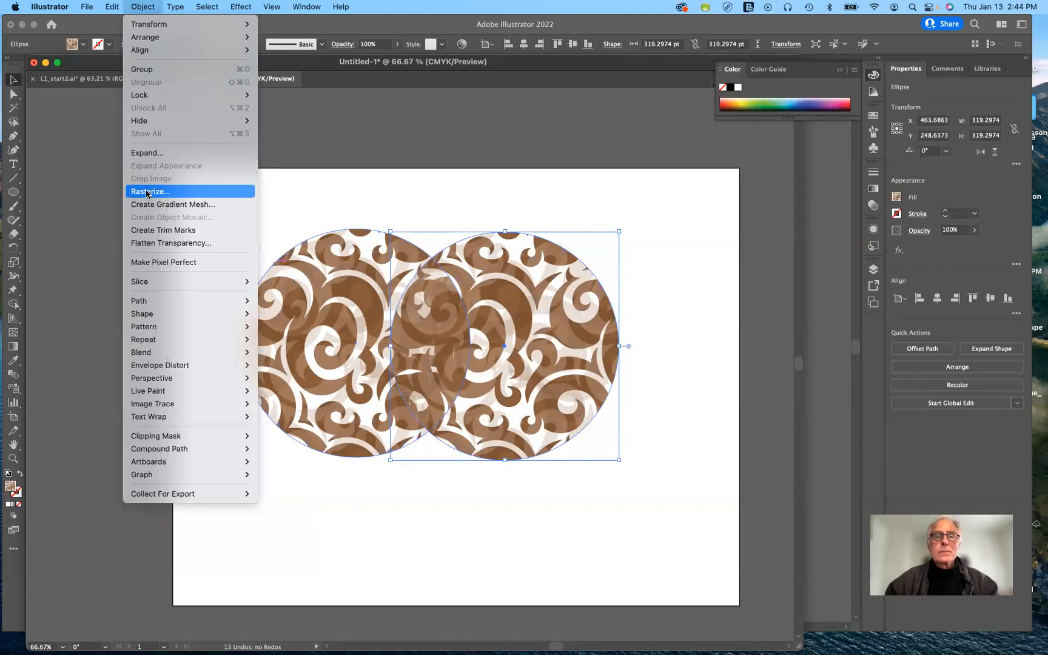
left_click(522, 205)
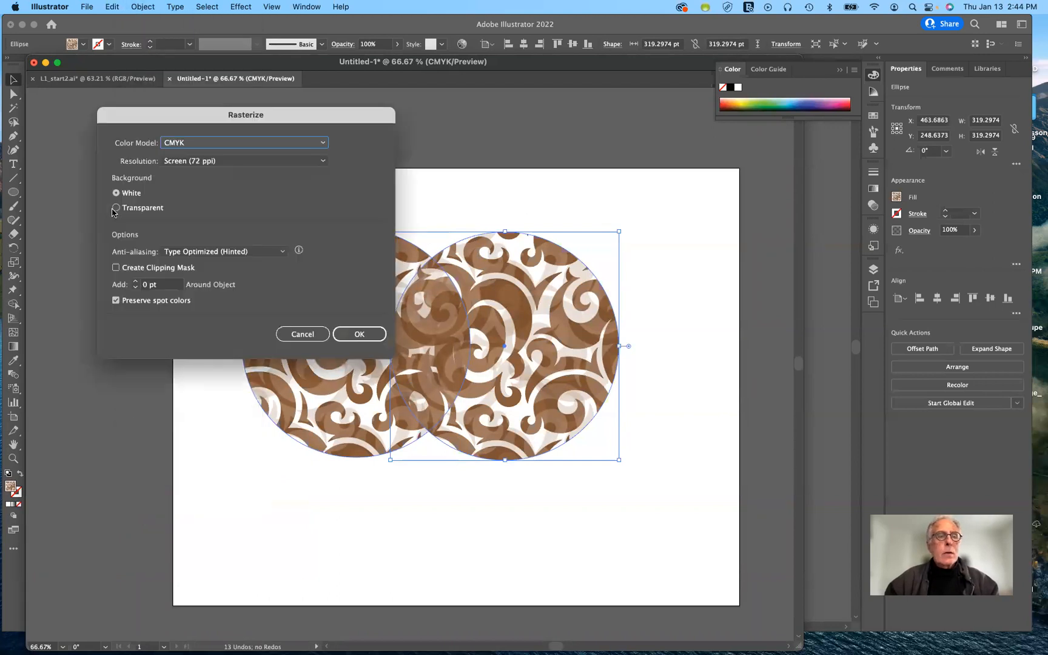
left_click(342, 333)
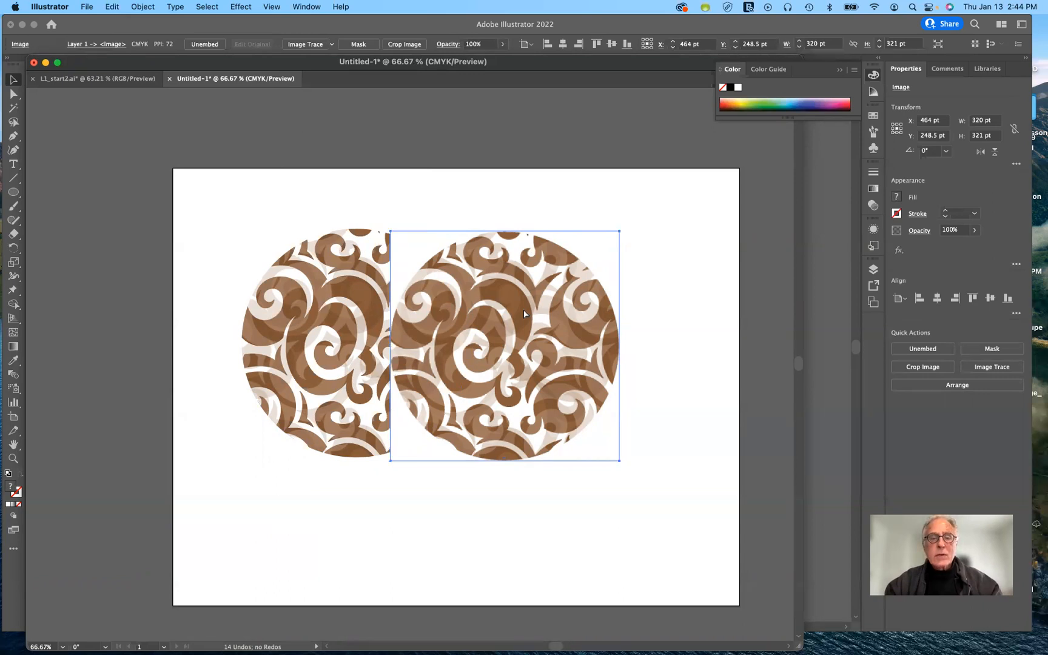
Step: Examine the pixel edges of the rasterized circle at up to 1200% and select the original vector circle for comparison
key("super+1")
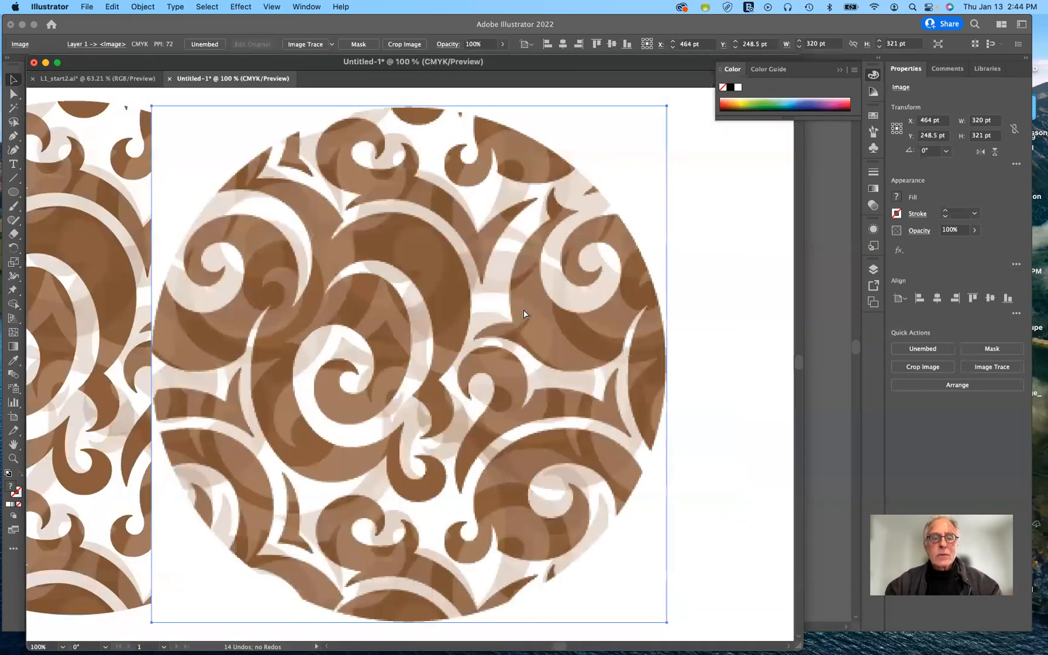
key("super+equal")
key("super+equal")
key("super+equal")
key("super+equal")
key("super+equal")
key("super+equal")
key("super+equal")
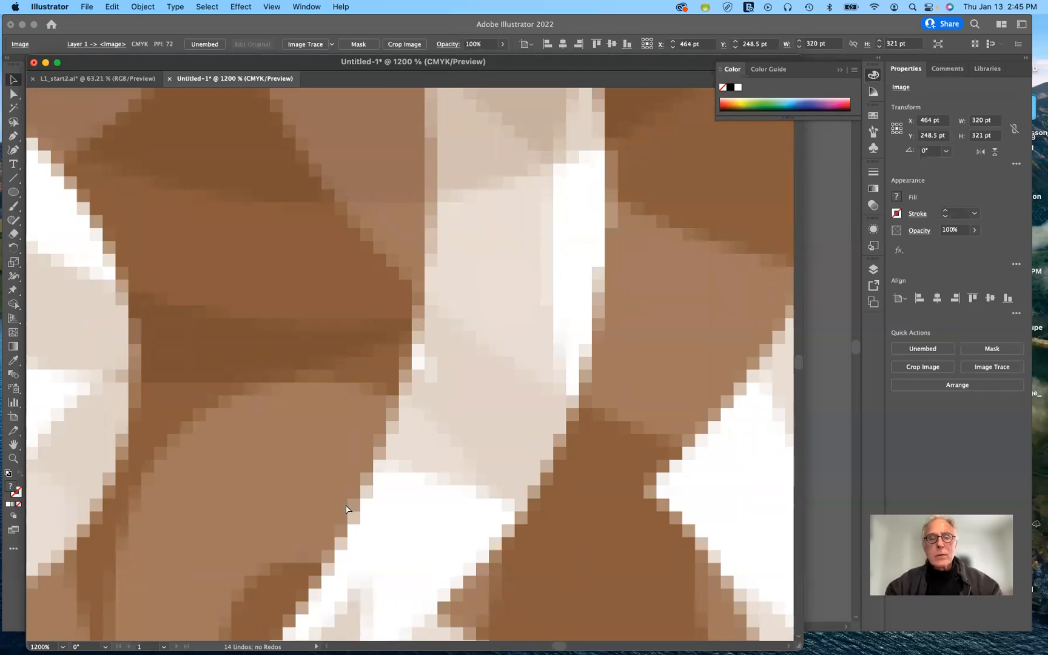
key("super+minus")
key("super+minus")
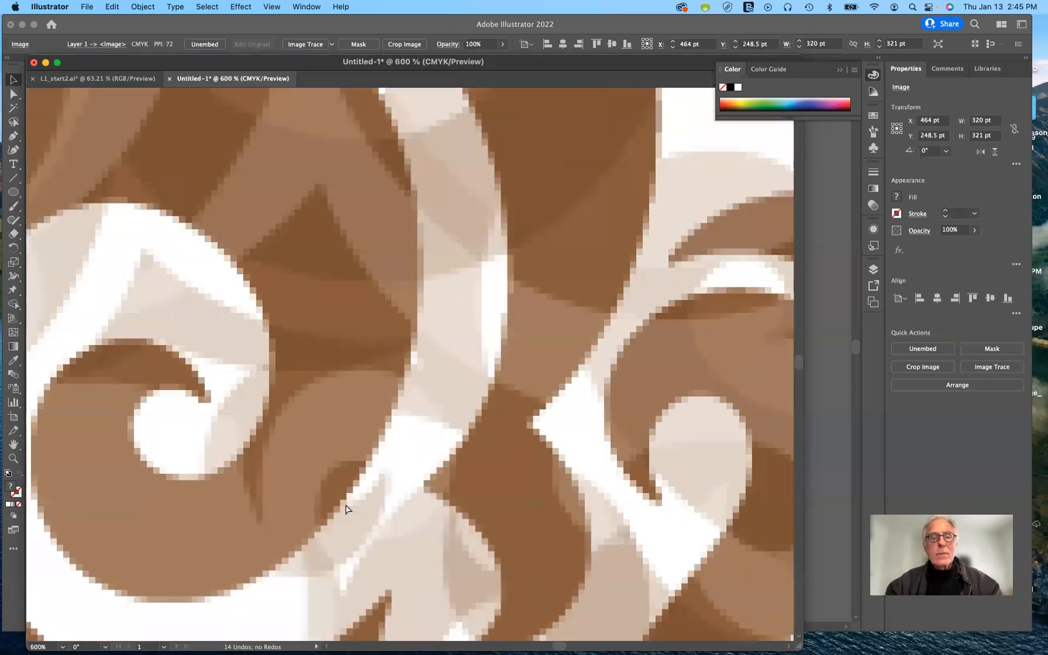
key("super+minus")
key("super+minus")
key("super+minus")
key("super+minus")
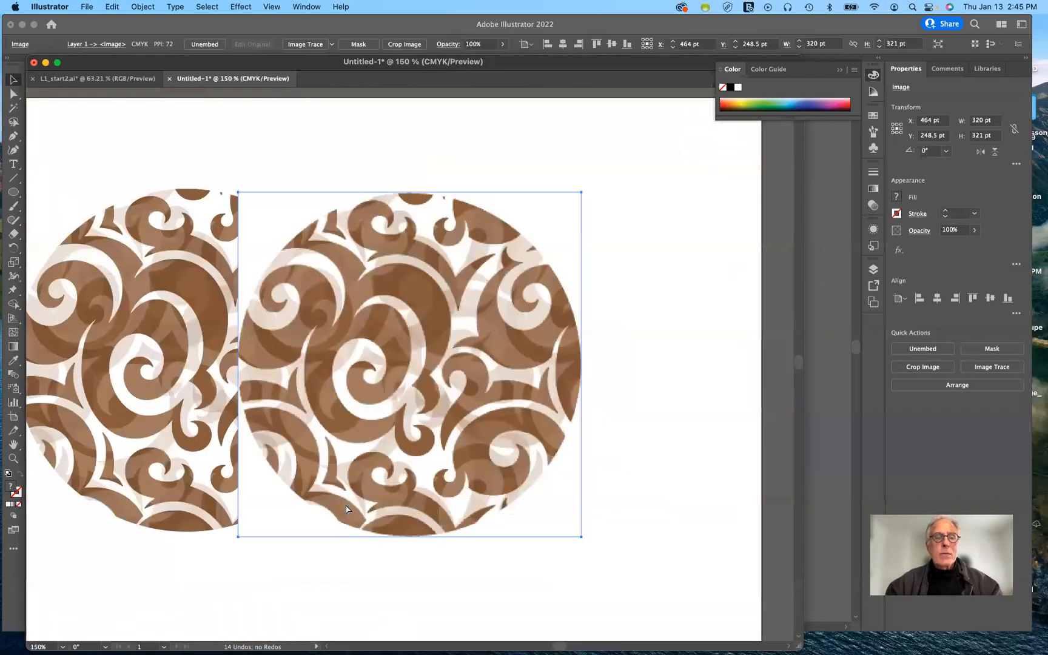
key("super+minus")
scroll(345, 508, "left", 3)
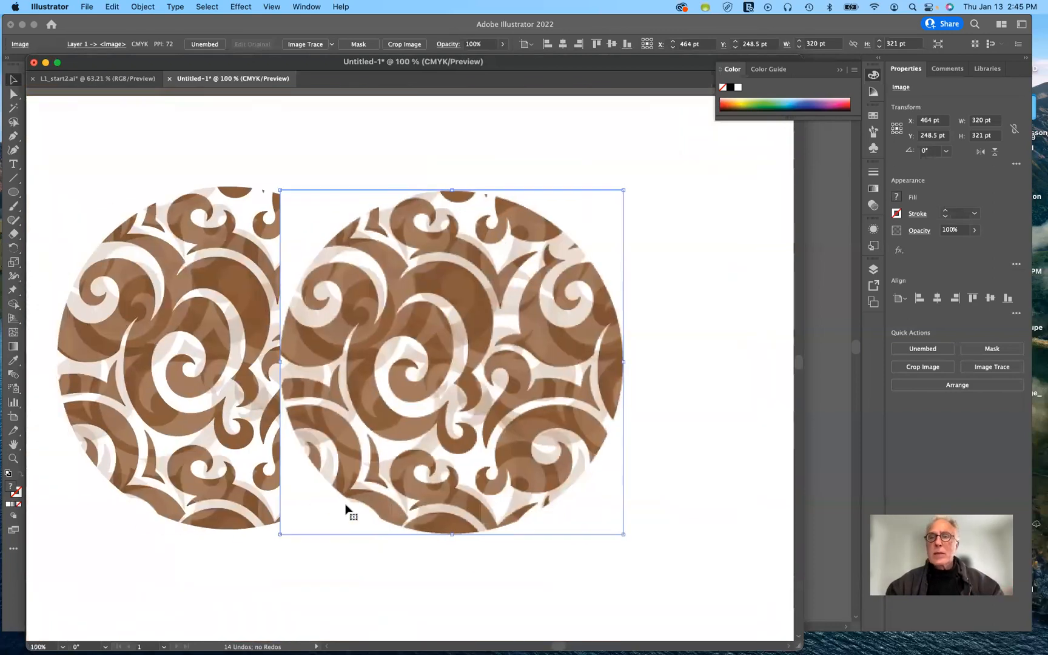
scroll(346, 508, "left", 3)
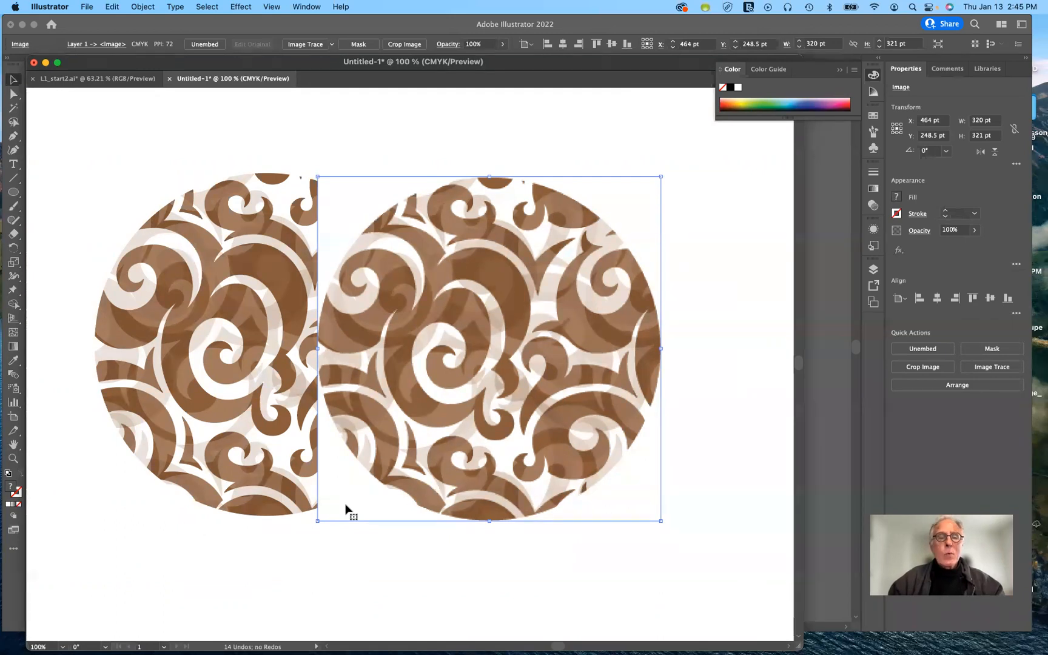
left_click(215, 313)
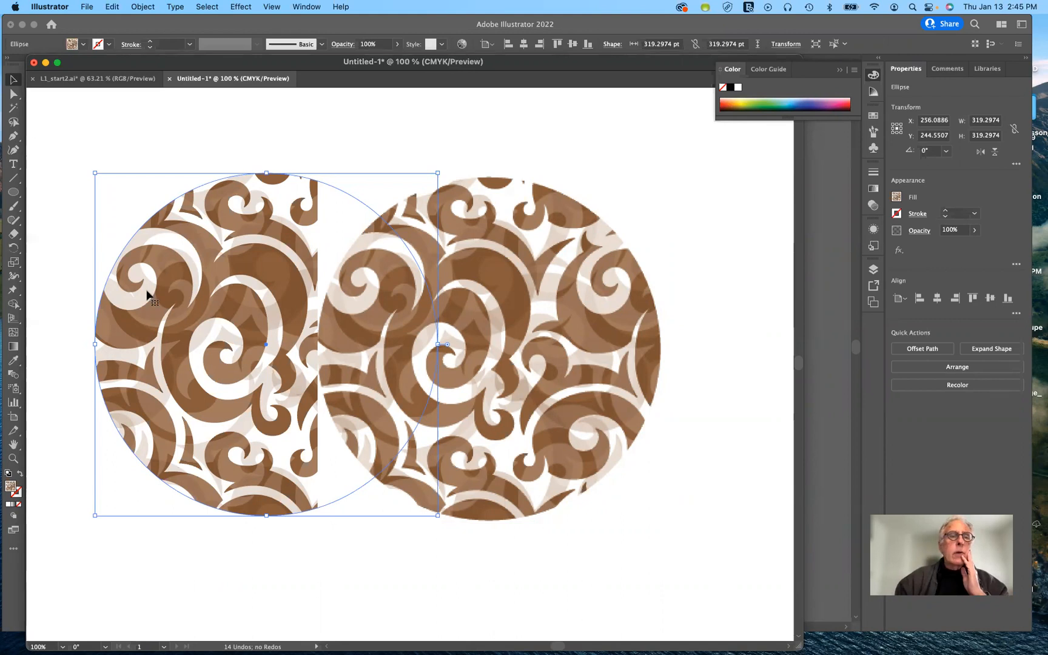
Step: Close the untitled document with the patterned circles without saving its changes
left_click(169, 79)
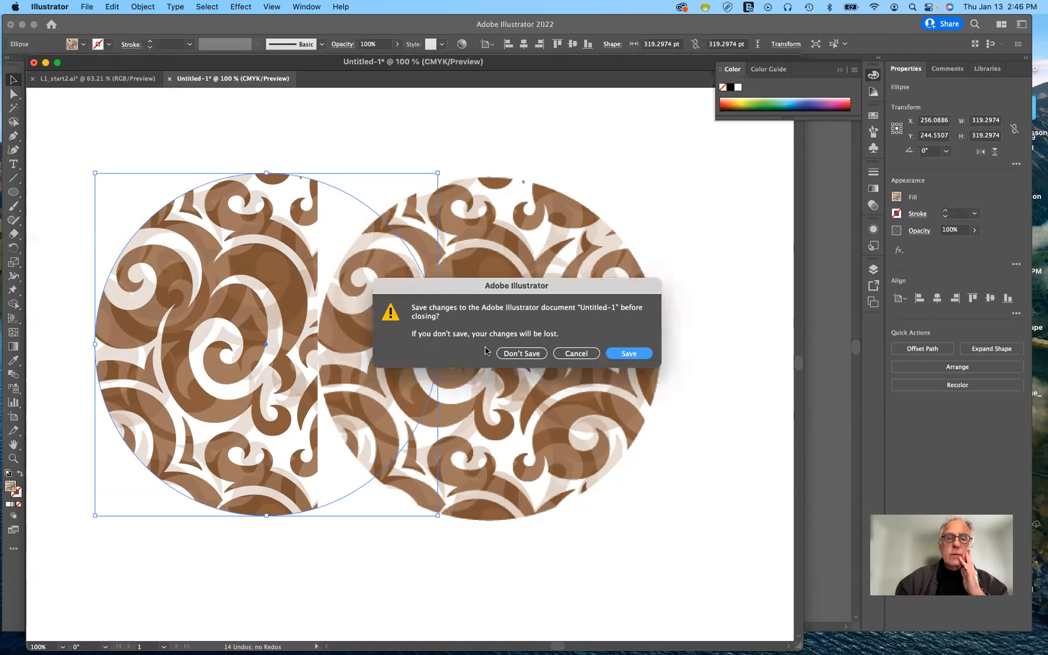
left_click(524, 354)
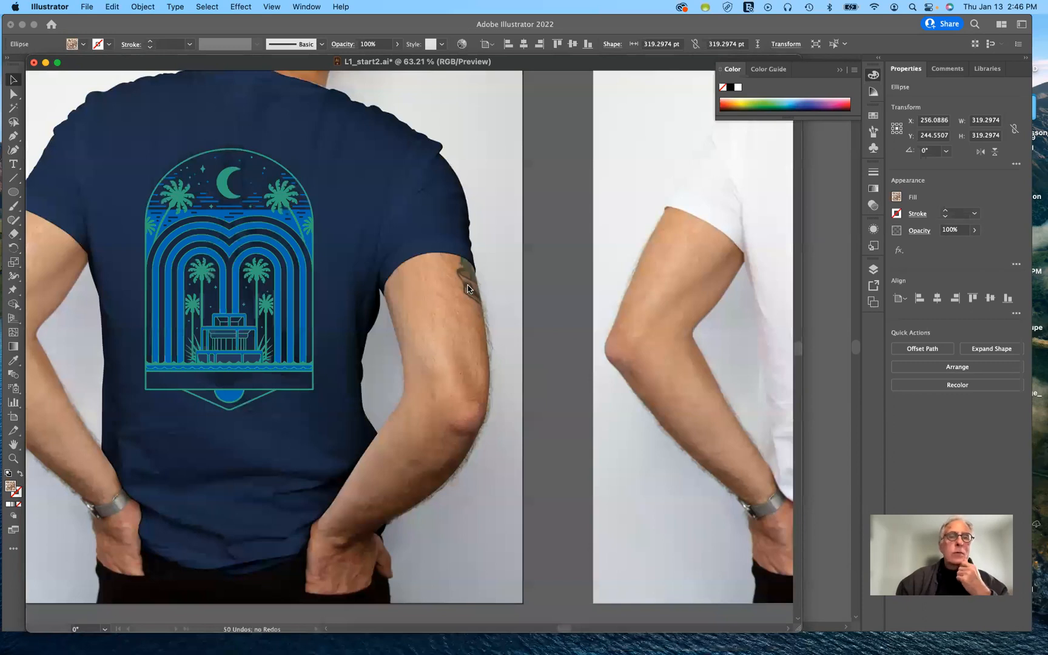
left_click(304, 159)
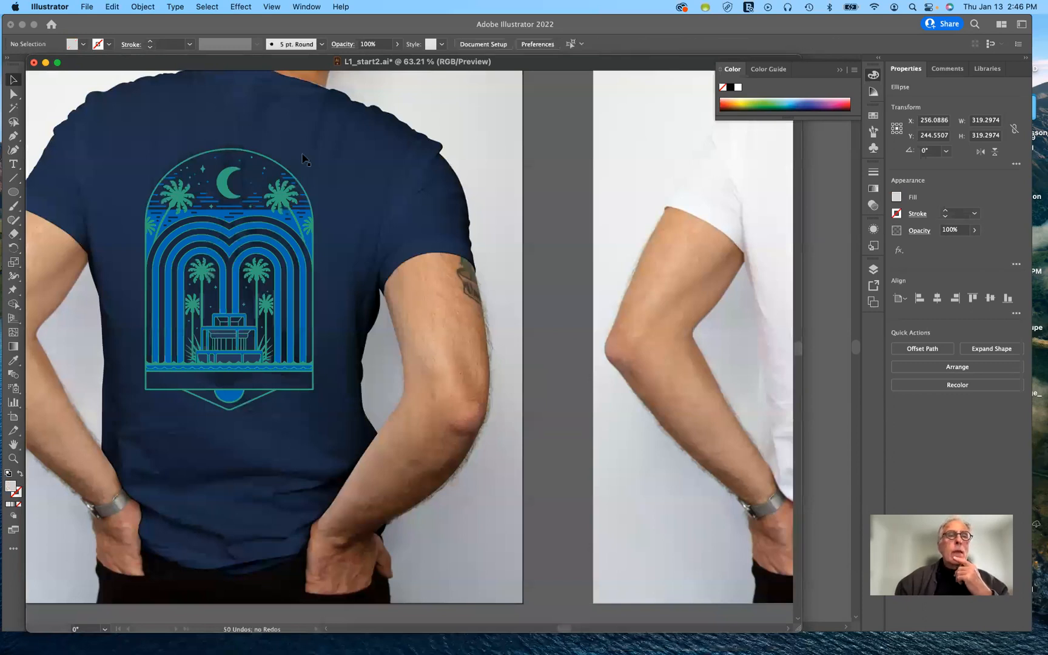
Step: Bring up the L1_start1.ai document with the palm-tree artwork and deselect the artwork group
left_click(306, 7)
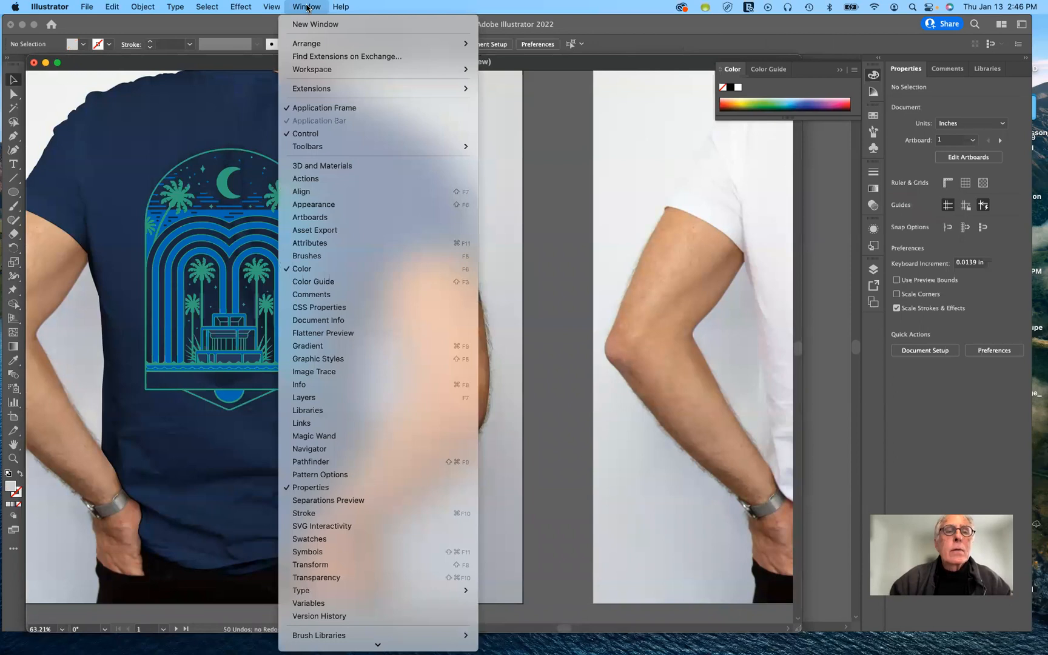
left_click(167, 64)
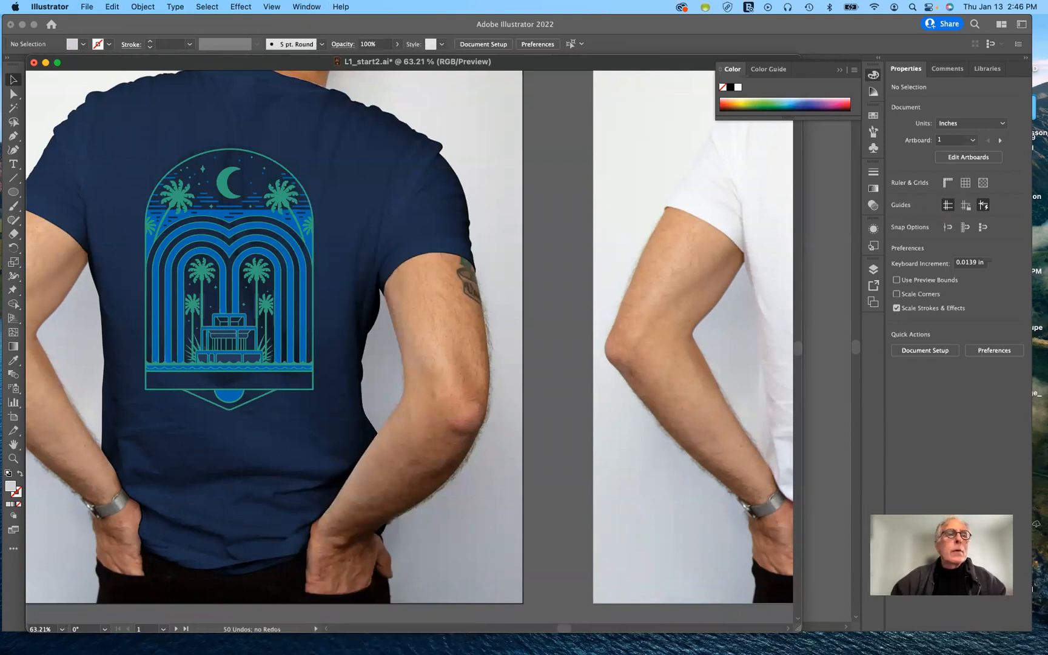
left_click(88, 9)
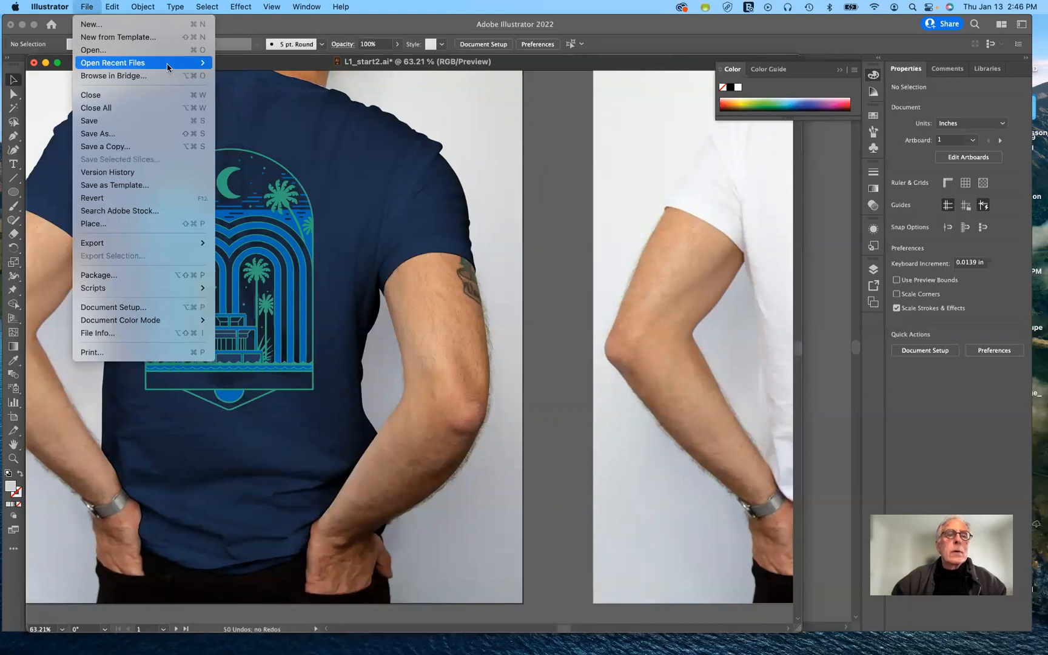
mouse_move(169, 64)
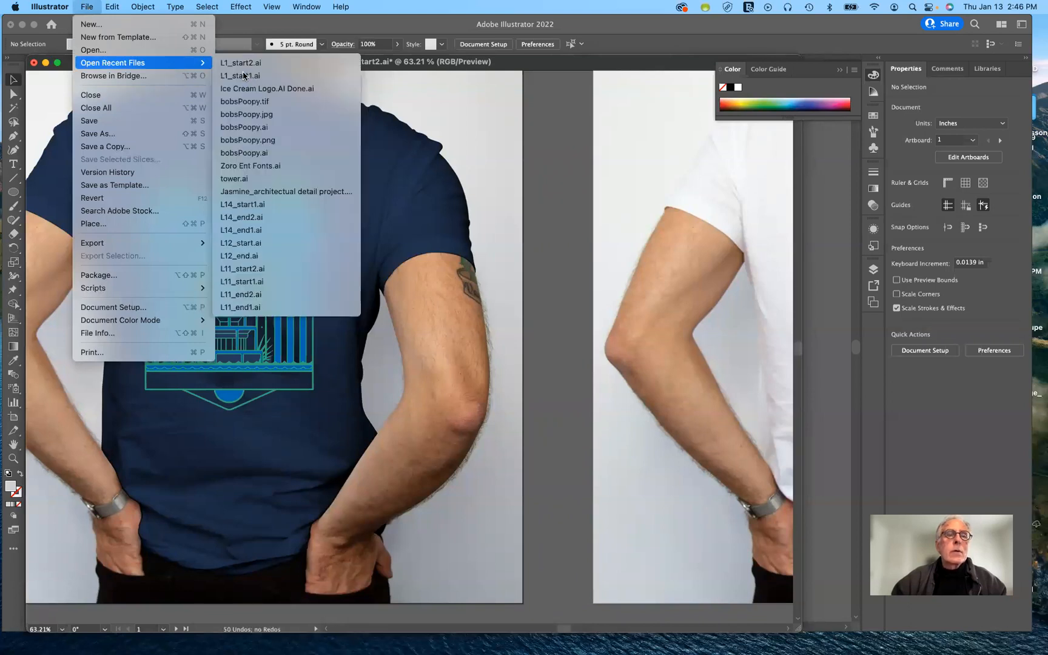
left_click(315, 114)
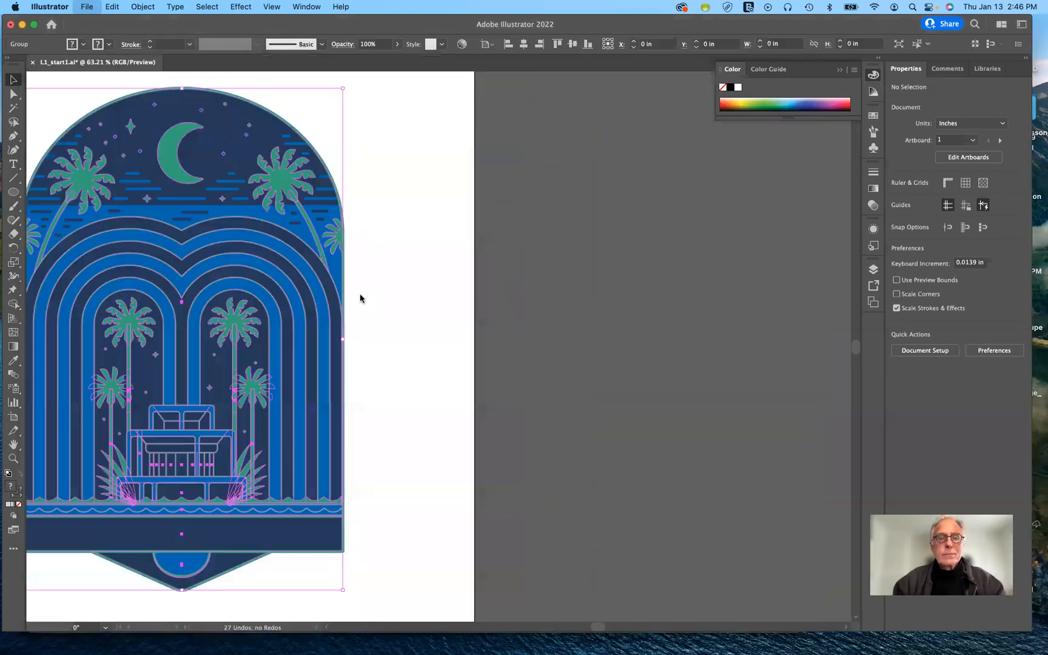
scroll(361, 299, "left", 3)
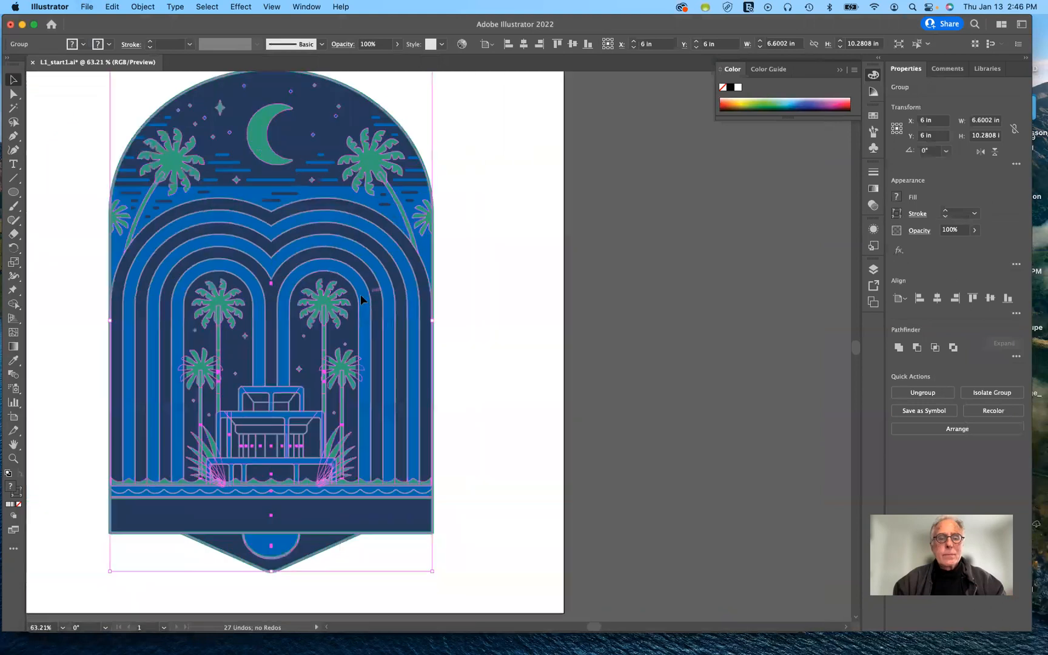
scroll(361, 300, "left", 3)
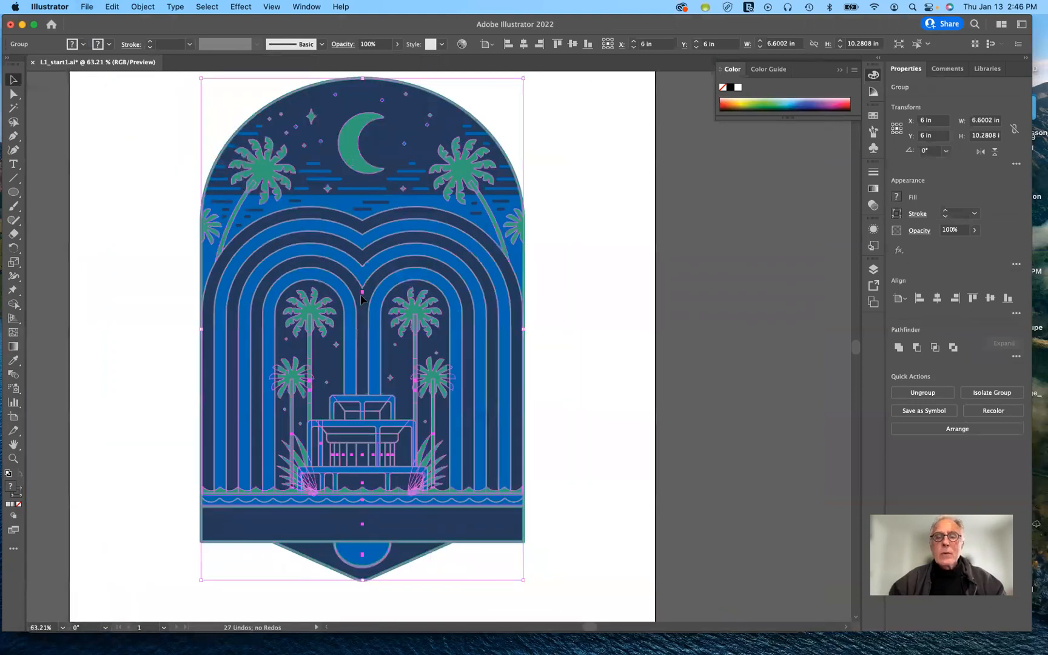
left_click(609, 285)
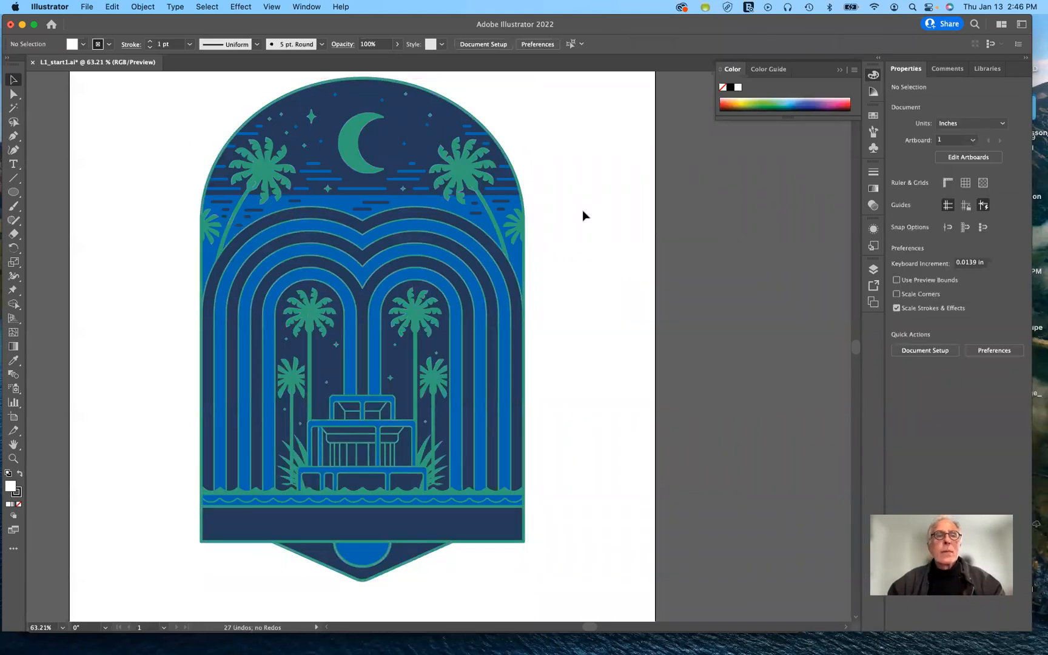
Step: Examine the vector paths of the palm-tree artwork in Outline view, and switch the display back to Preview
left_click(271, 7)
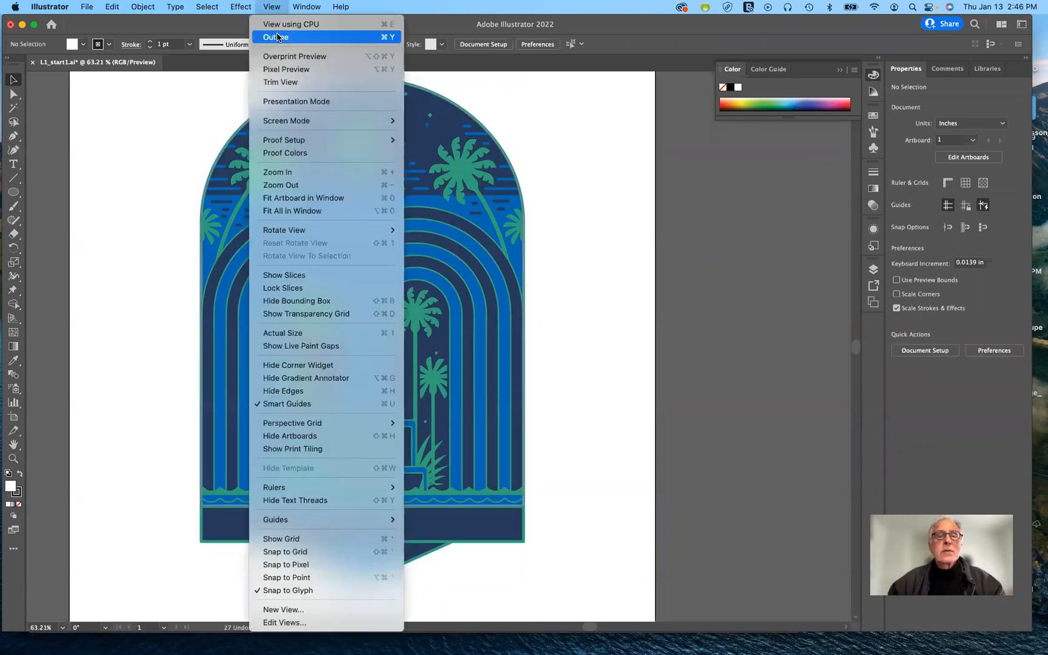
key("Return")
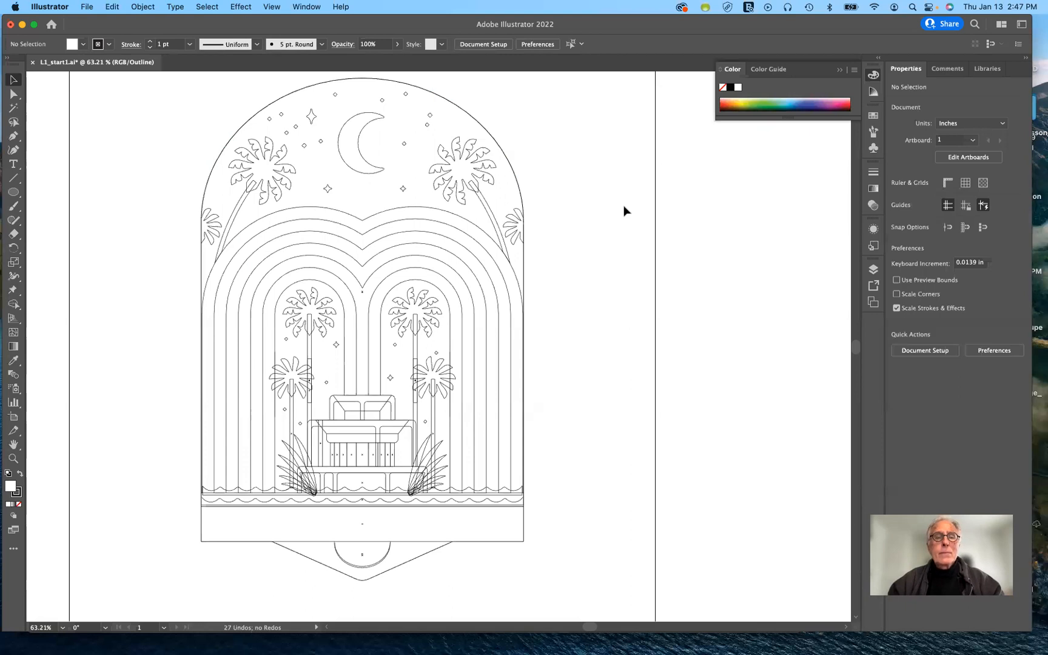
scroll(624, 210, "up", 3)
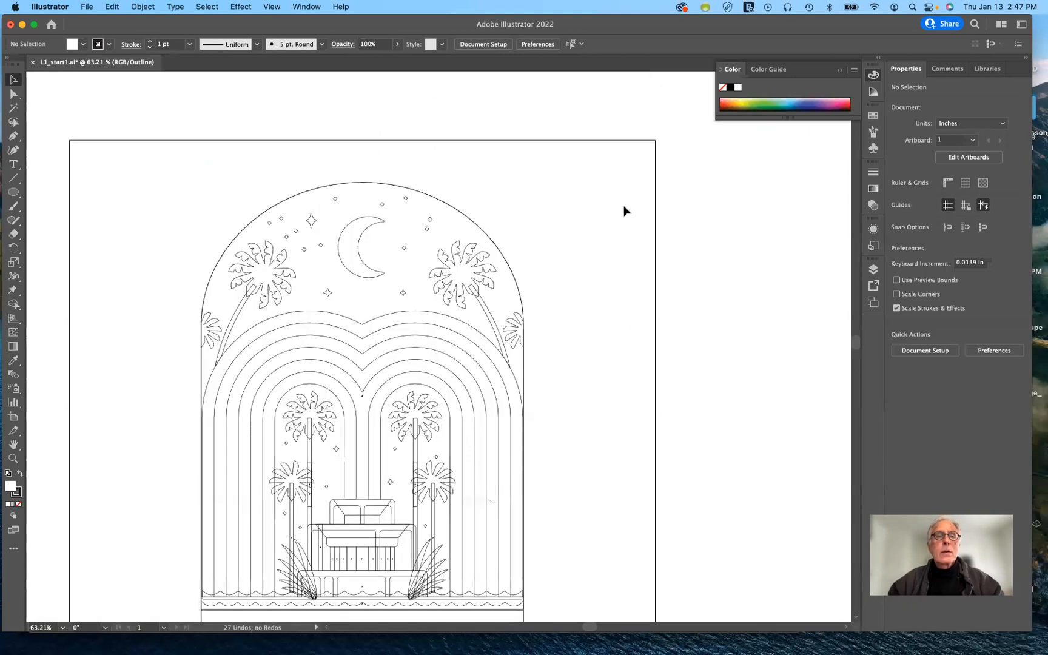
scroll(625, 210, "down", 5)
scroll(624, 210, "up", 2)
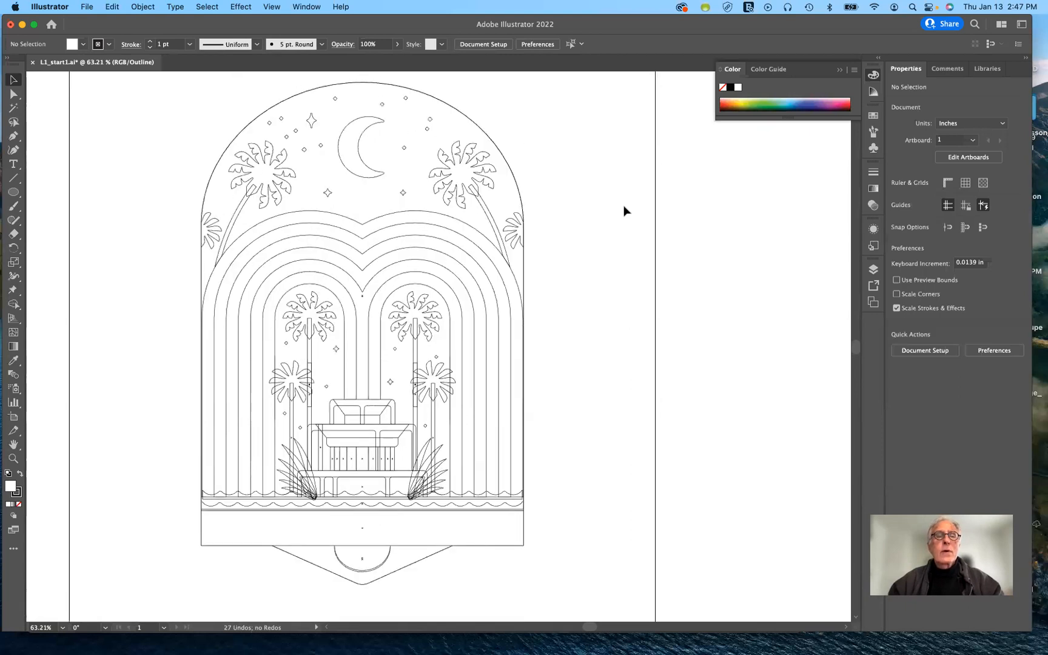
scroll(623, 207, "up", 1)
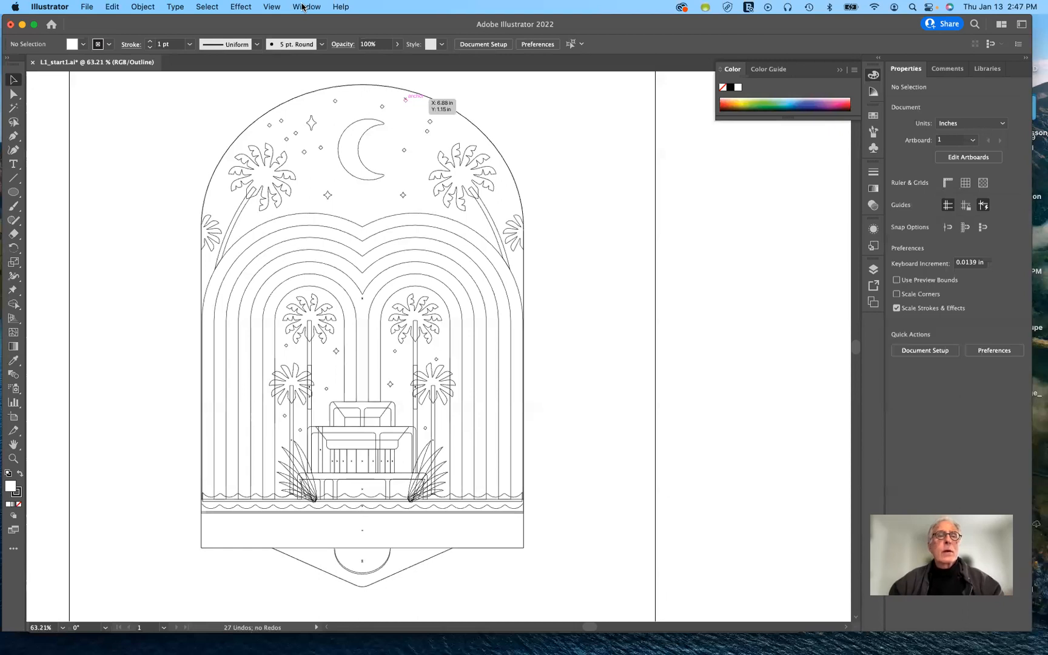
left_click(271, 6)
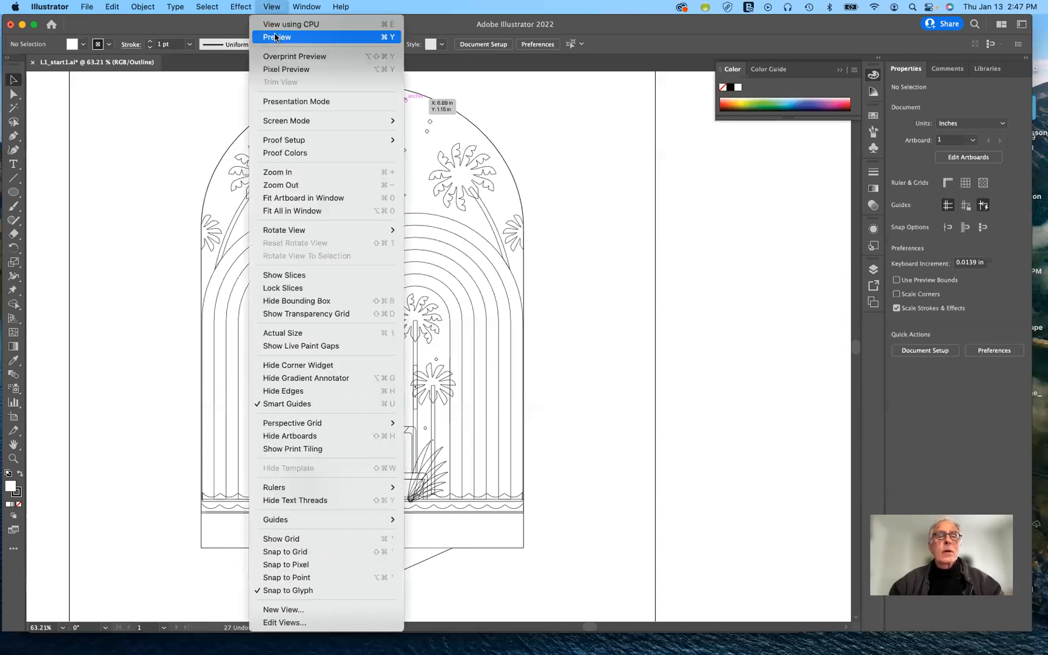
left_click(276, 37)
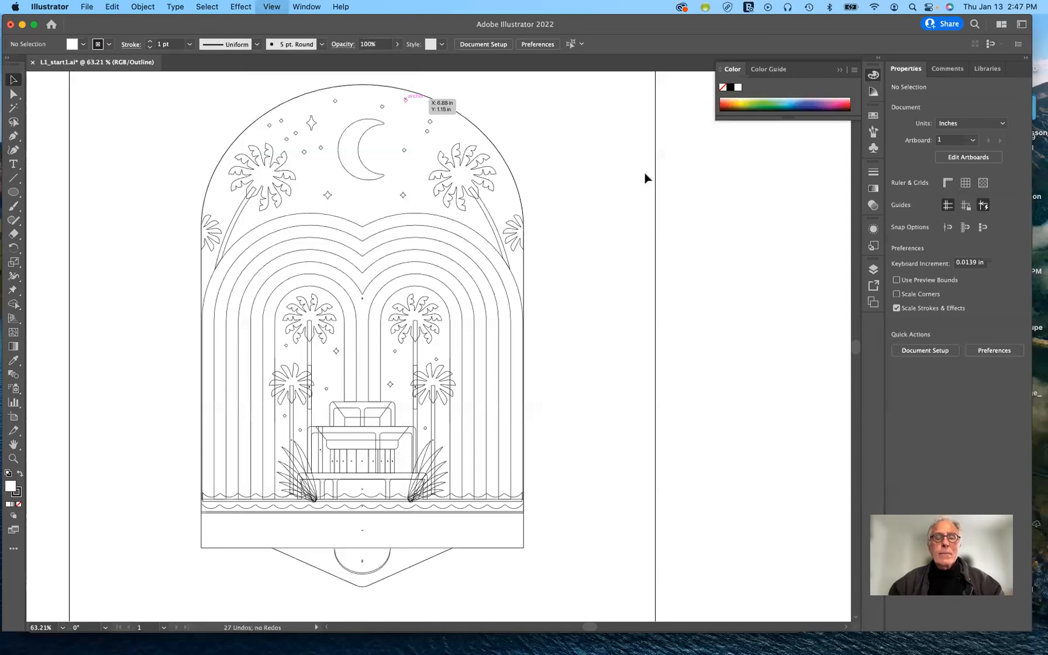